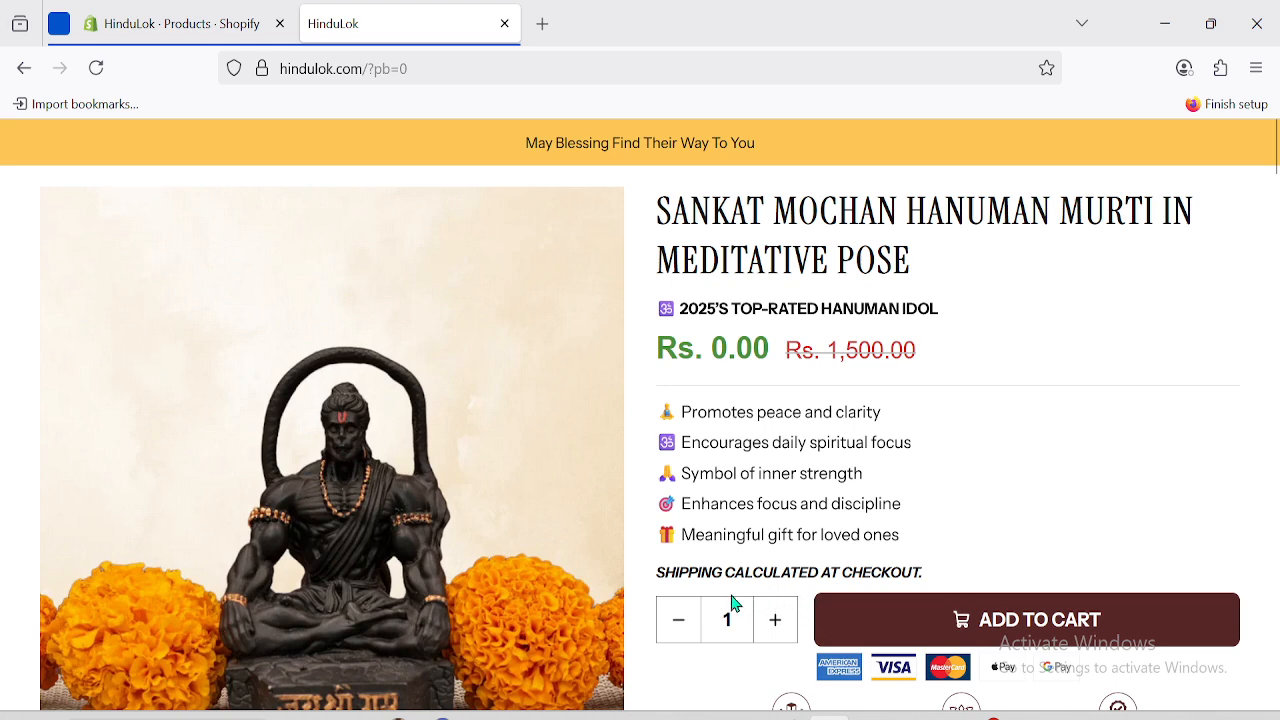
Raise the Sankat Mochan Hanuman Murti quantity to 5 and add it to the cart.
left_click(773, 627)
left_click(774, 627)
left_click(774, 627)
left_click(774, 627)
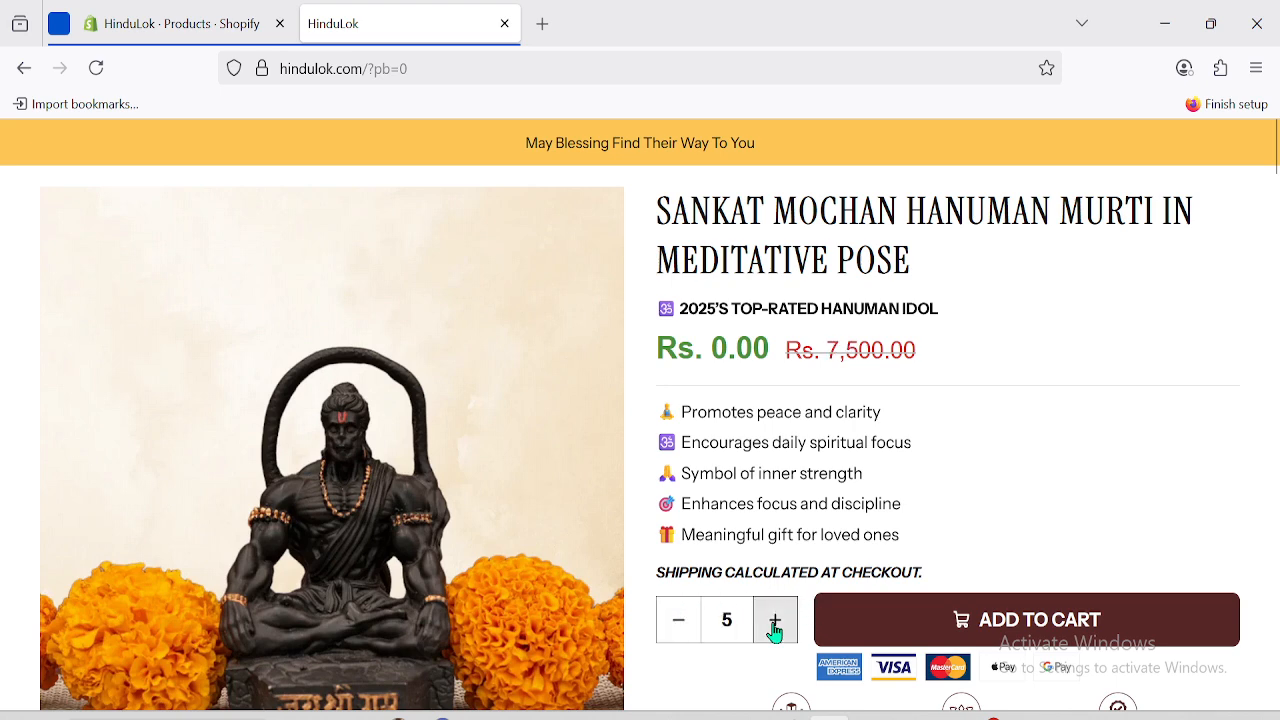
left_click(934, 629)
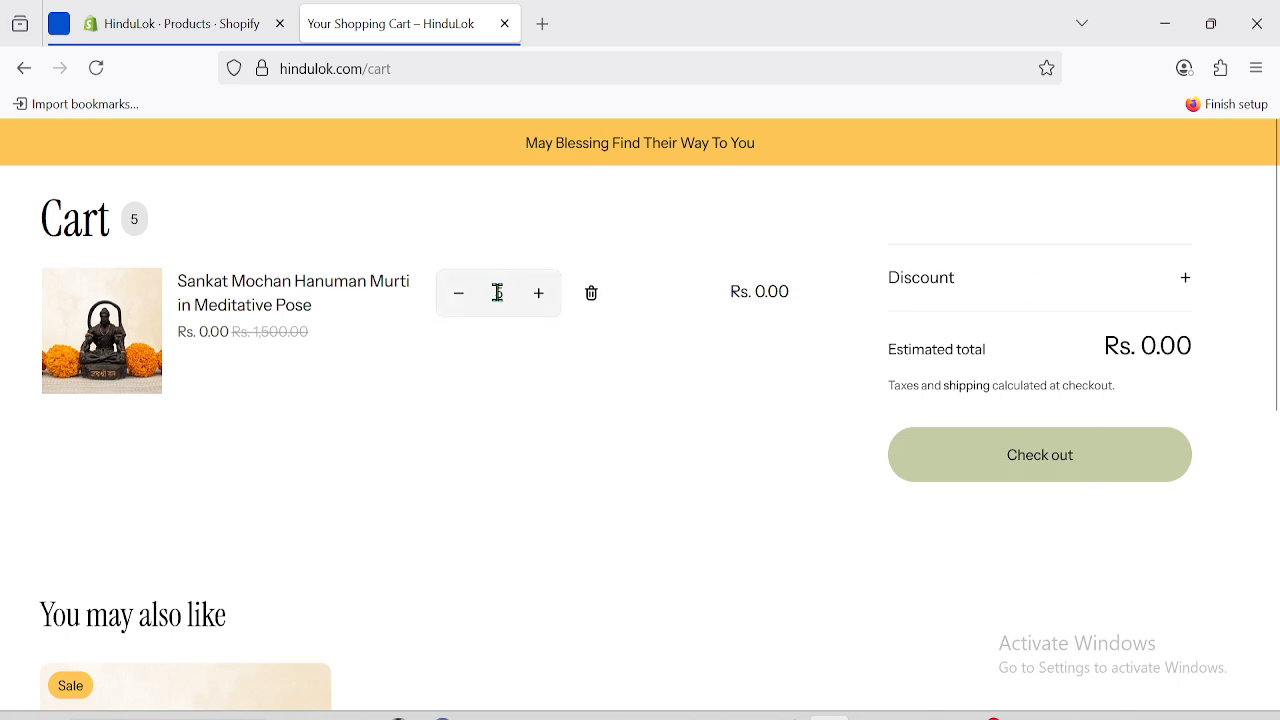
Start checkout and review the shipping line, which still needs an address, with the total at ₹0.00.
left_click(1041, 466)
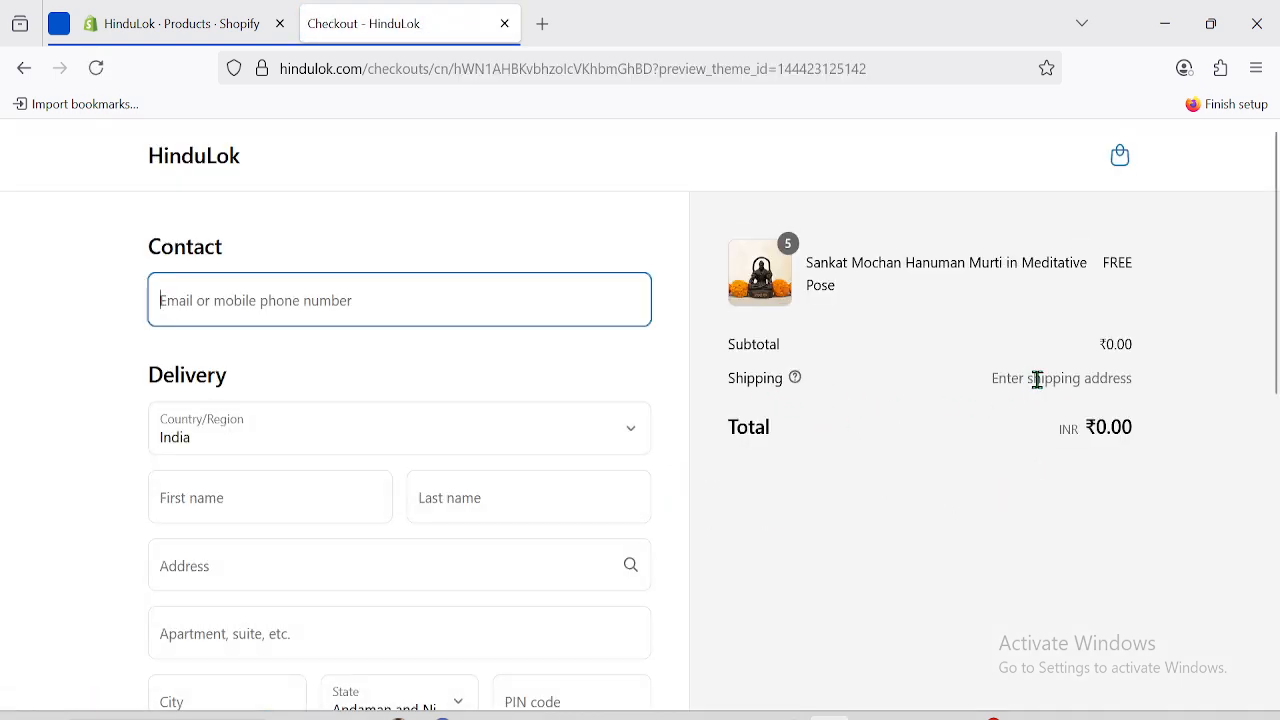
left_click_drag(994, 374, 1155, 378)
left_click(1163, 326)
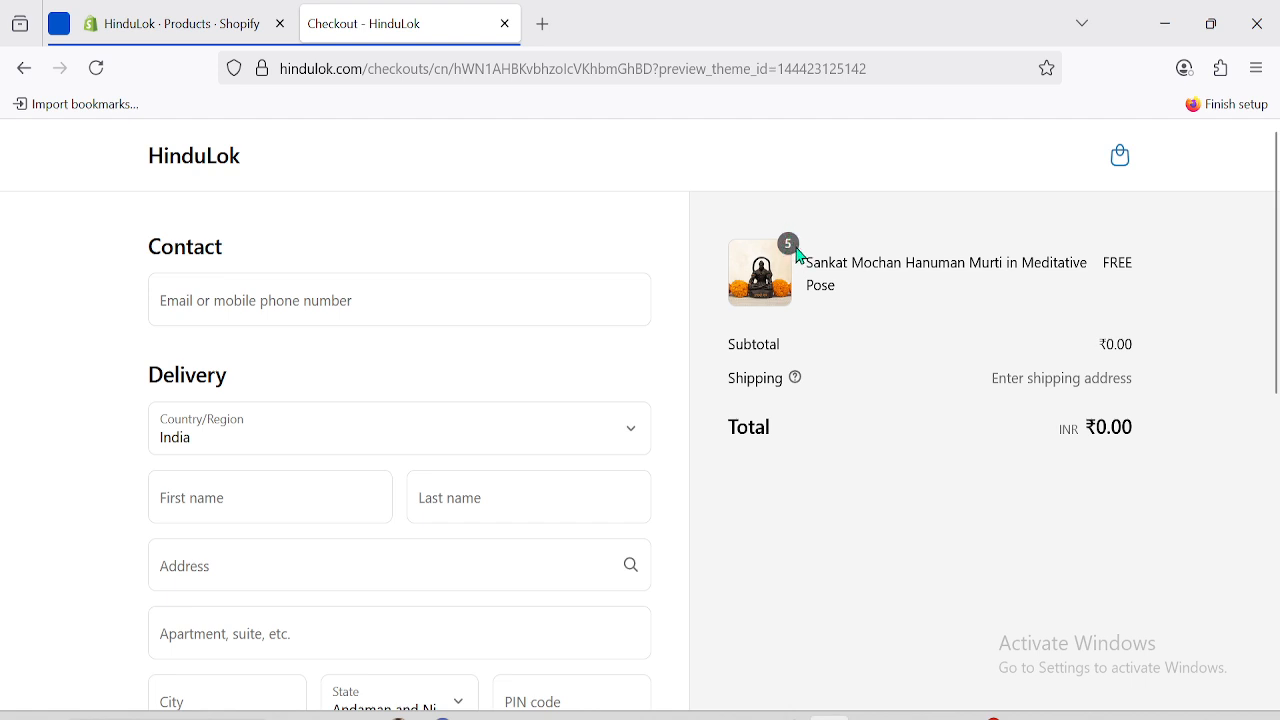
left_click_drag(991, 384, 1133, 368)
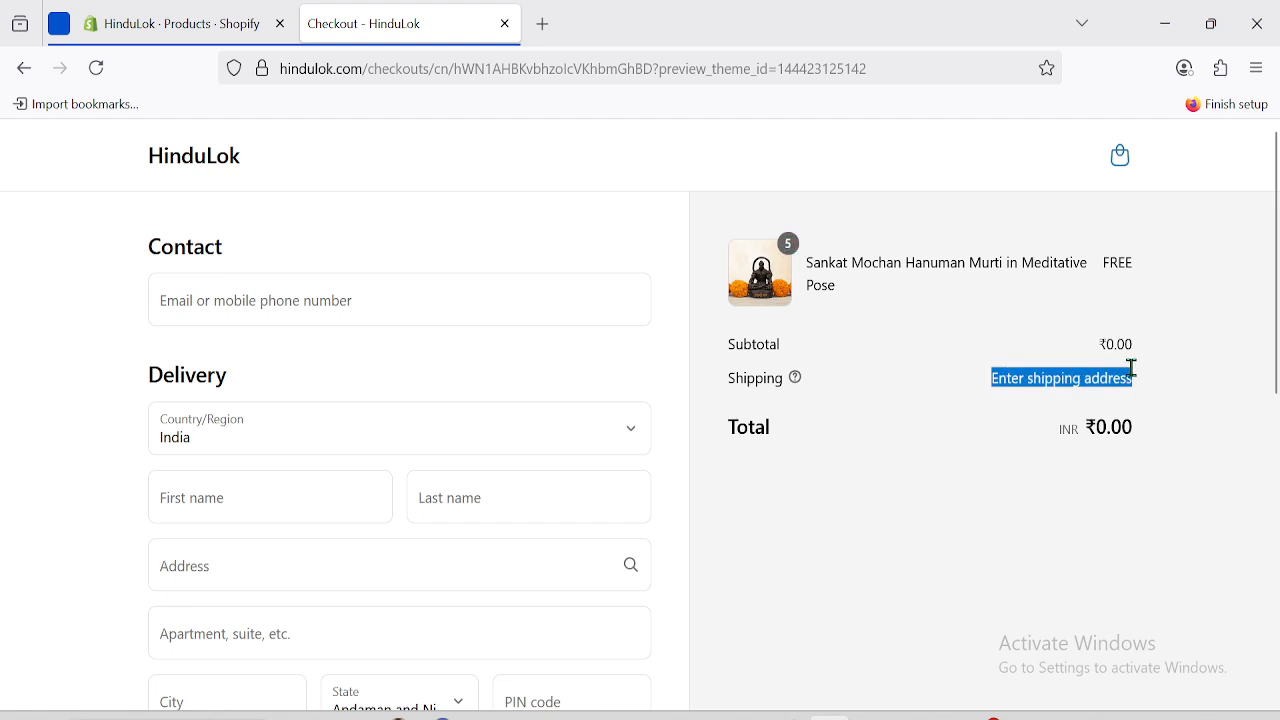
left_click(1000, 404)
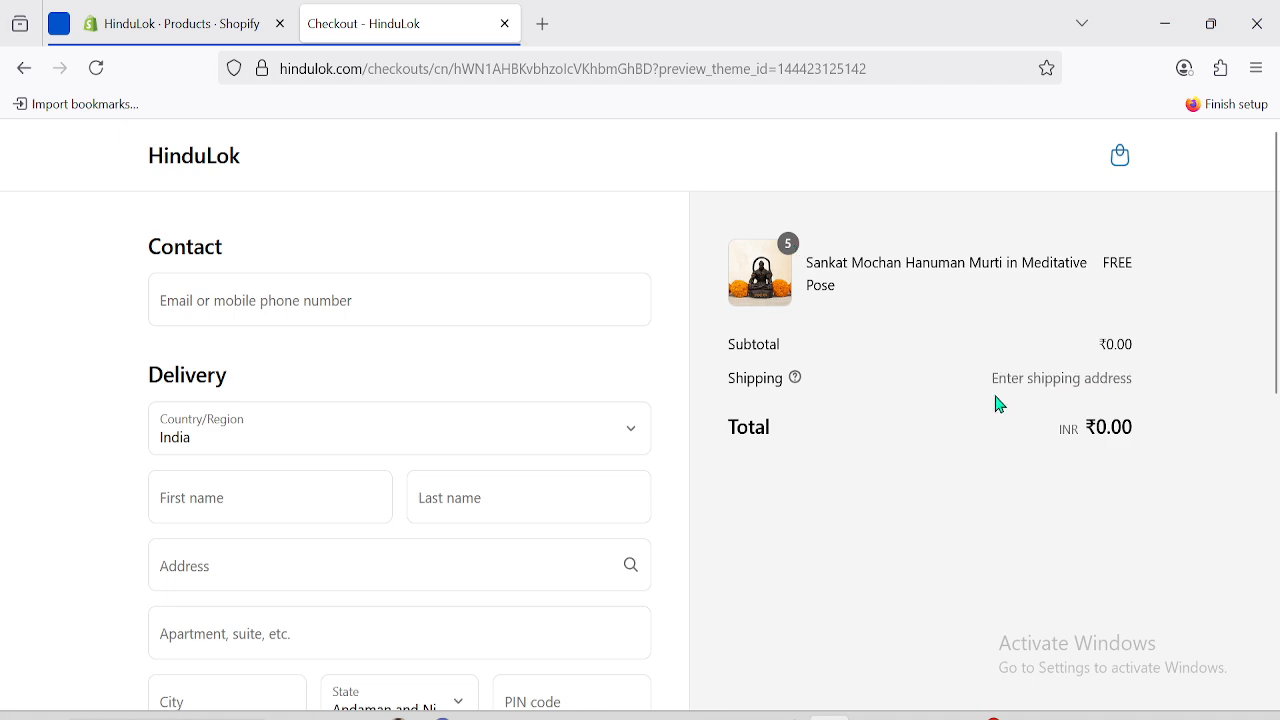
double_click(986, 380)
left_click_drag(986, 380, 1163, 379)
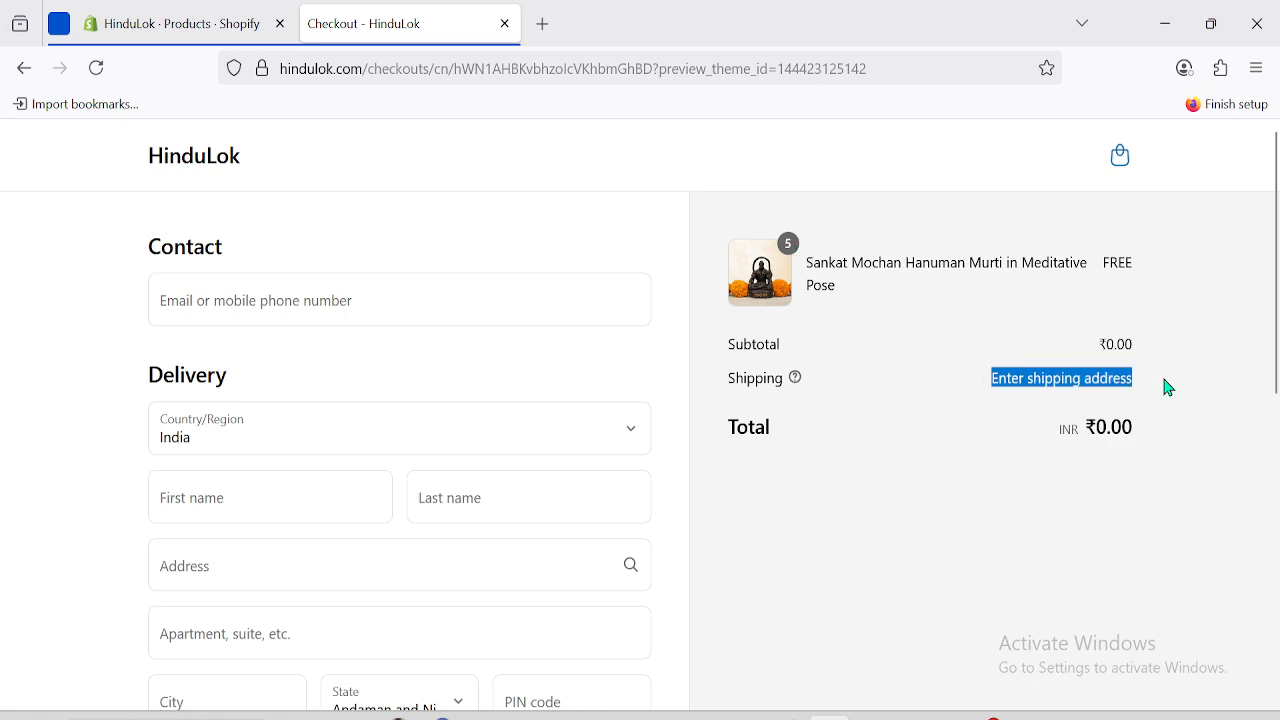
left_click(1056, 381)
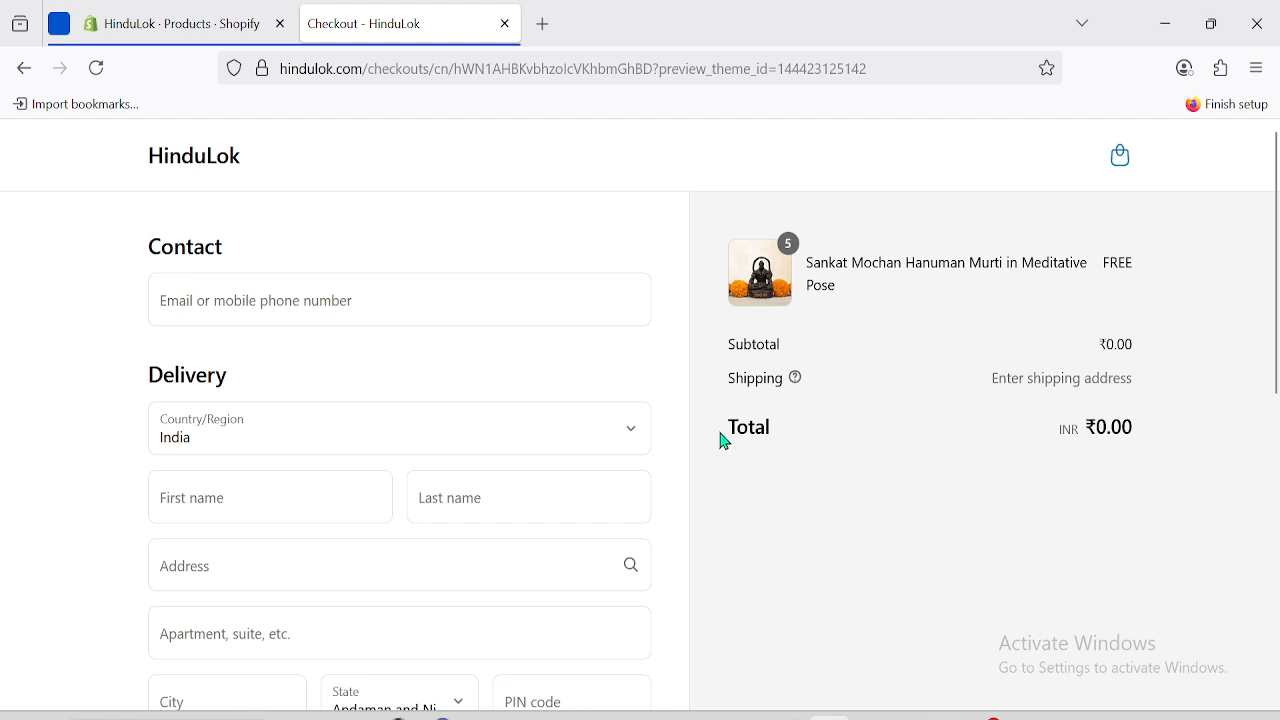
Open the store Settings in a new tab and go to Shipping and delivery.
left_click(163, 24)
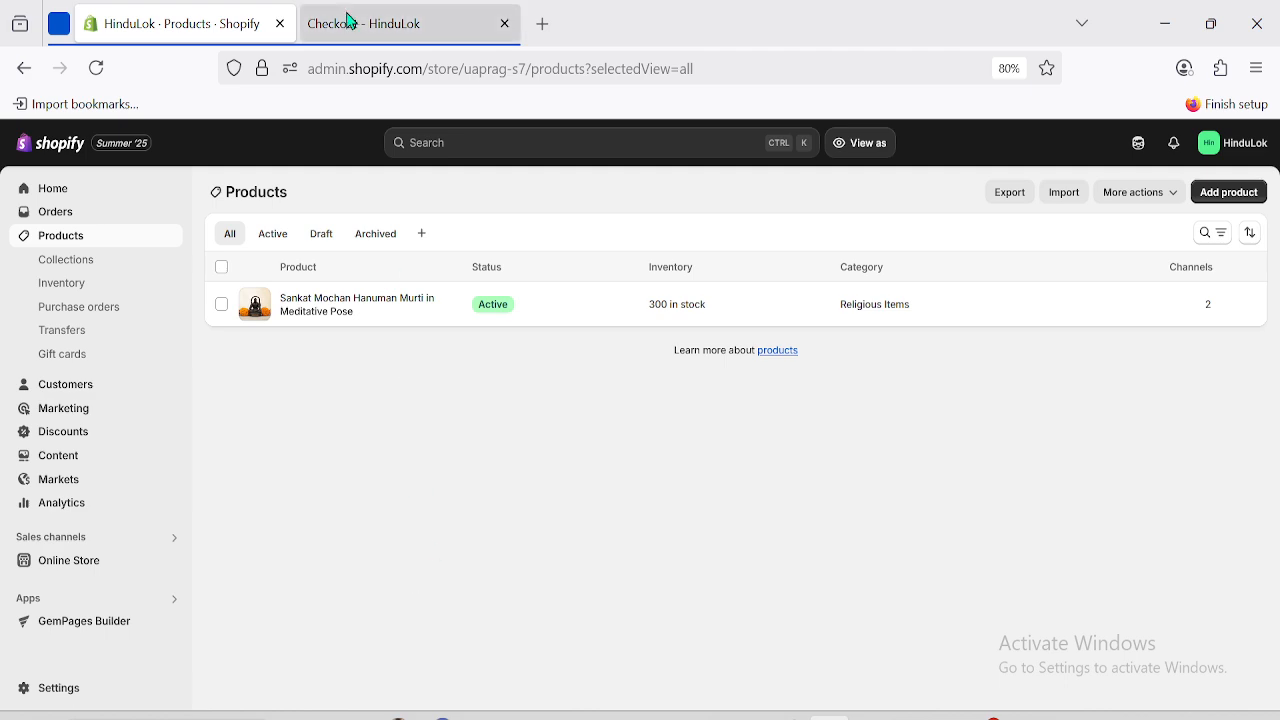
right_click(71, 705)
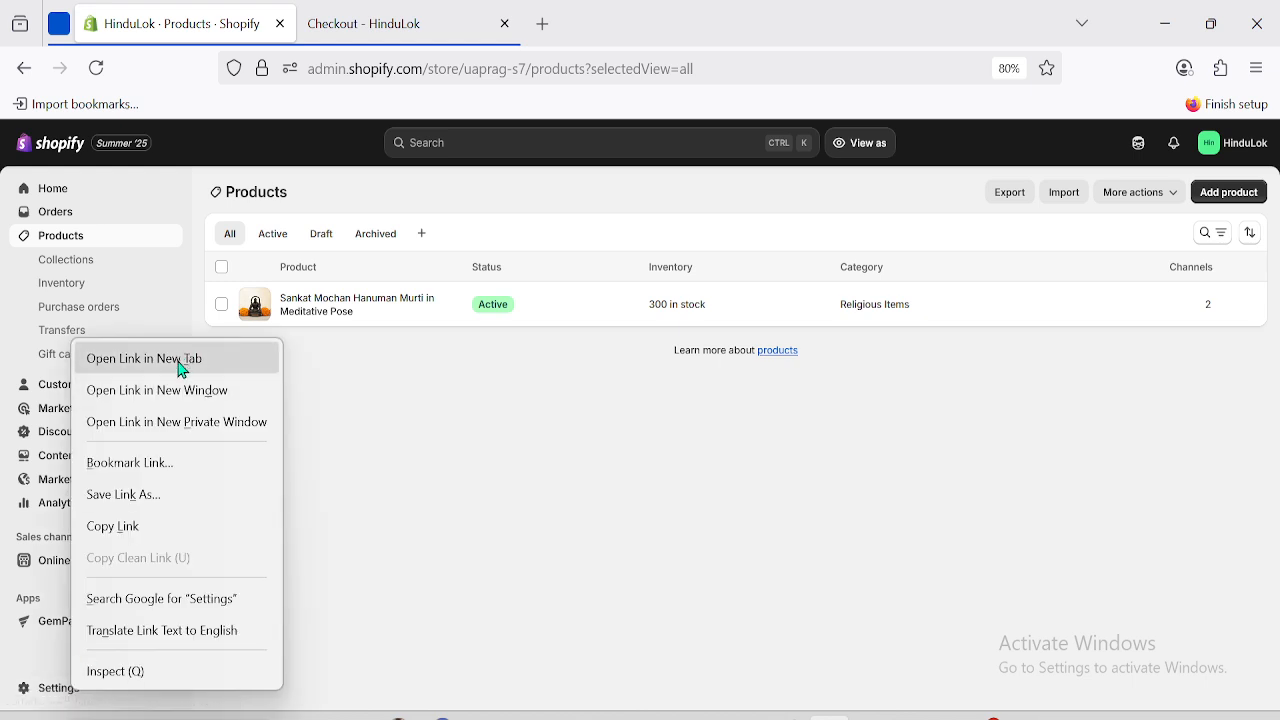
left_click(180, 362)
left_click(357, 10)
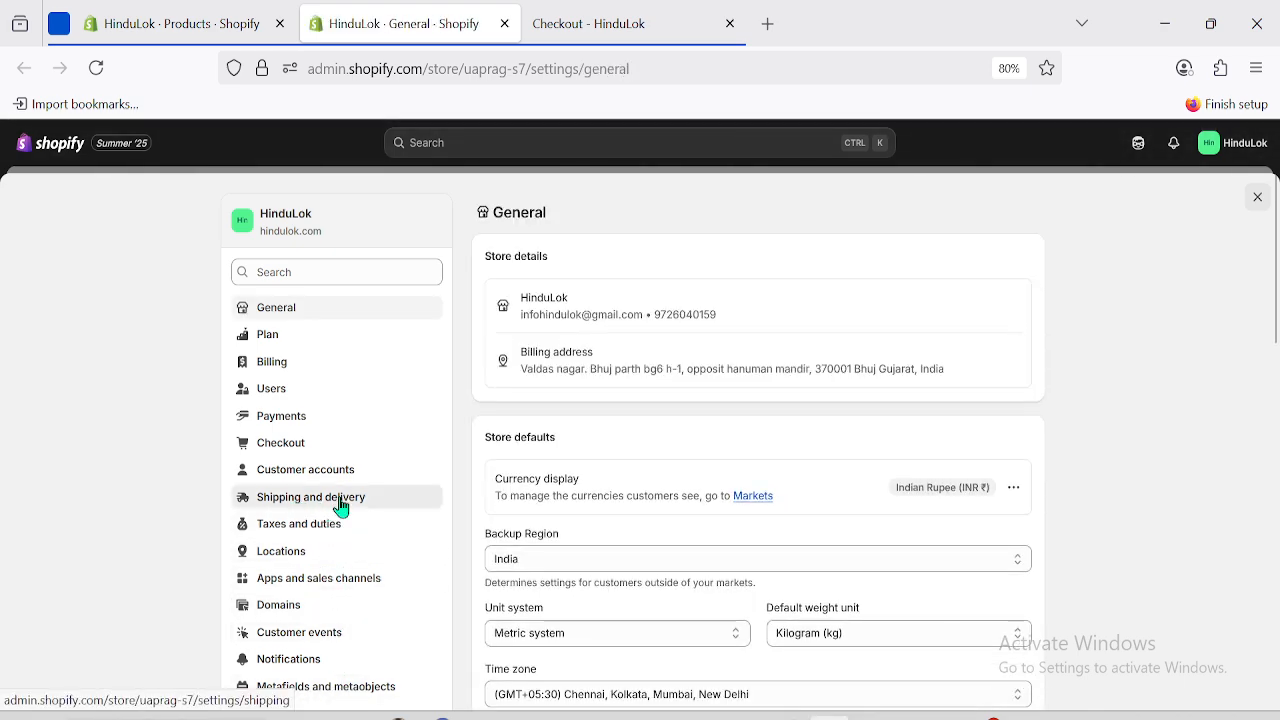
left_click(338, 506)
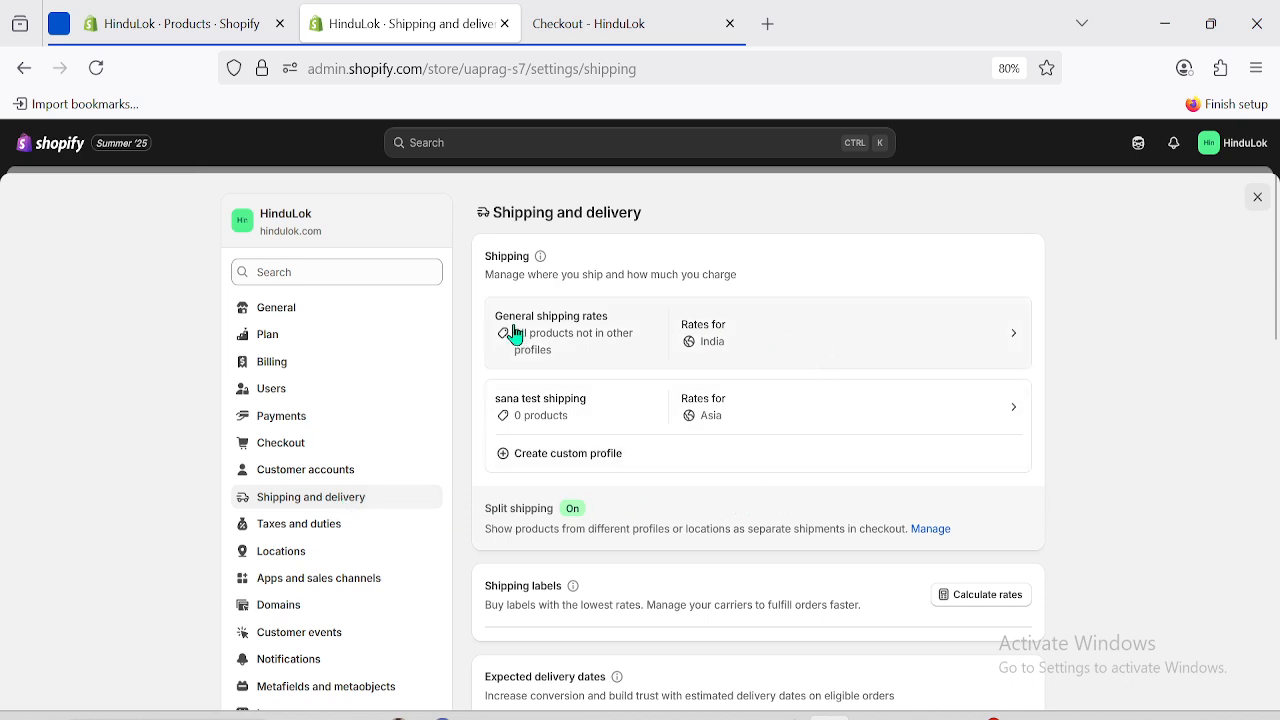
Open the General shipping profile and bring up options for the ₹299.00 Items weight rate.
left_click(856, 340)
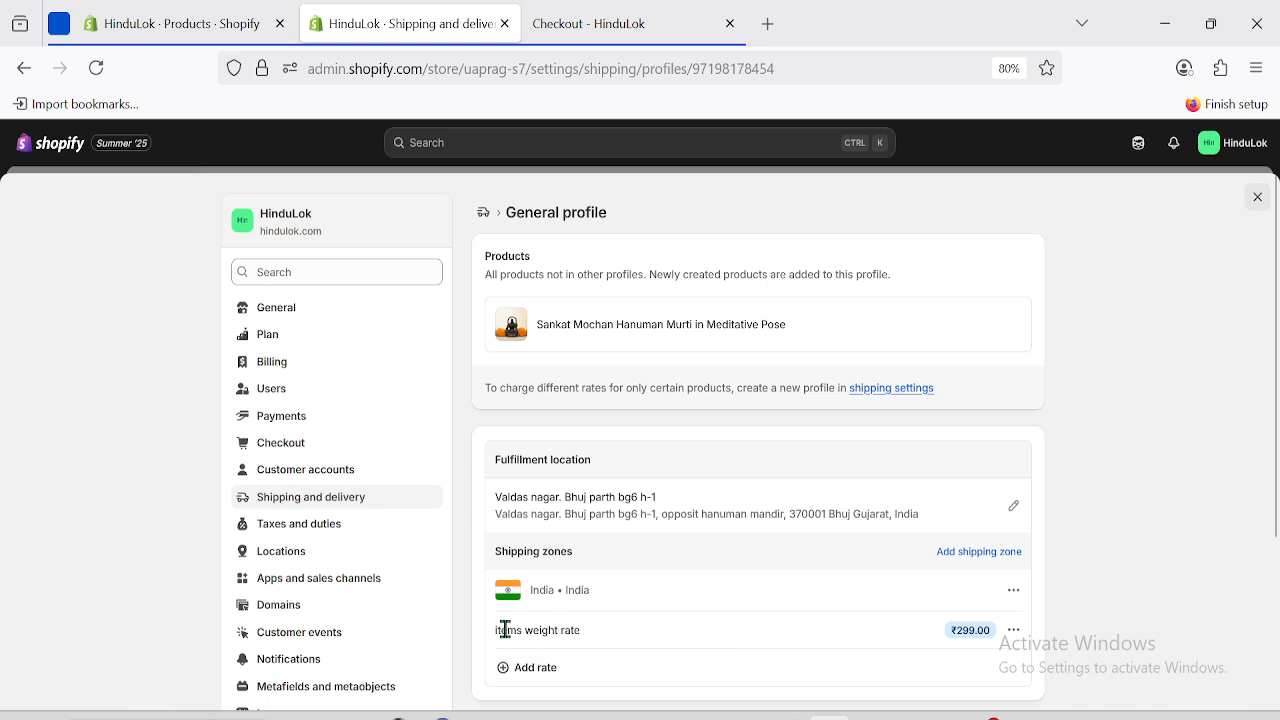
left_click_drag(496, 630, 586, 640)
scroll(1200, 500, "down", 2)
left_click(1008, 518)
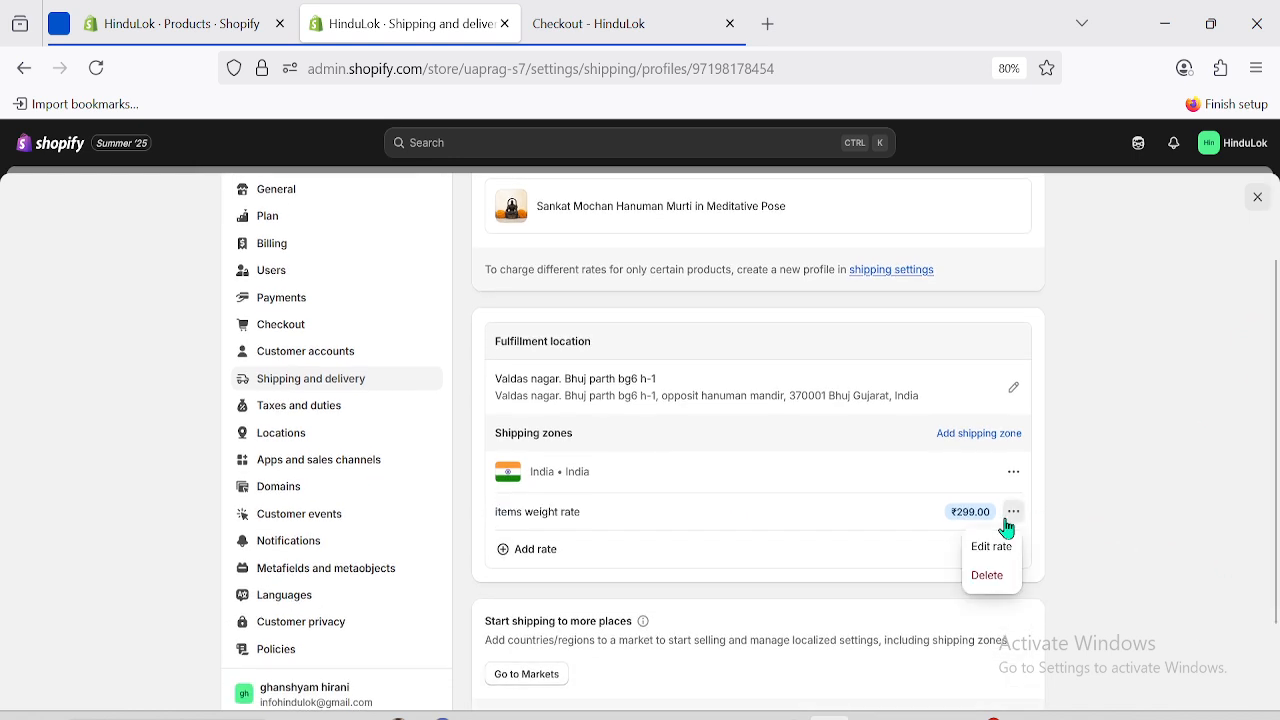
Preview conditional weight pricing on the Items weight rate, then cancel without changes.
left_click(992, 547)
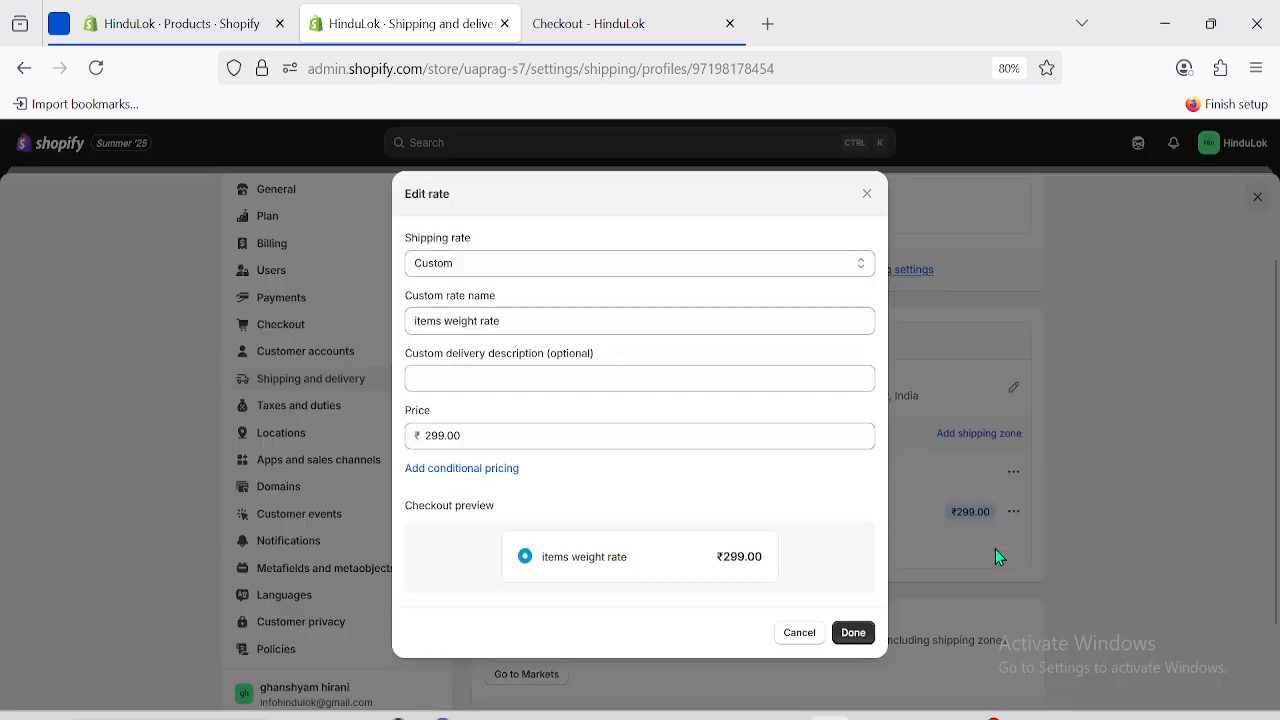
left_click(465, 478)
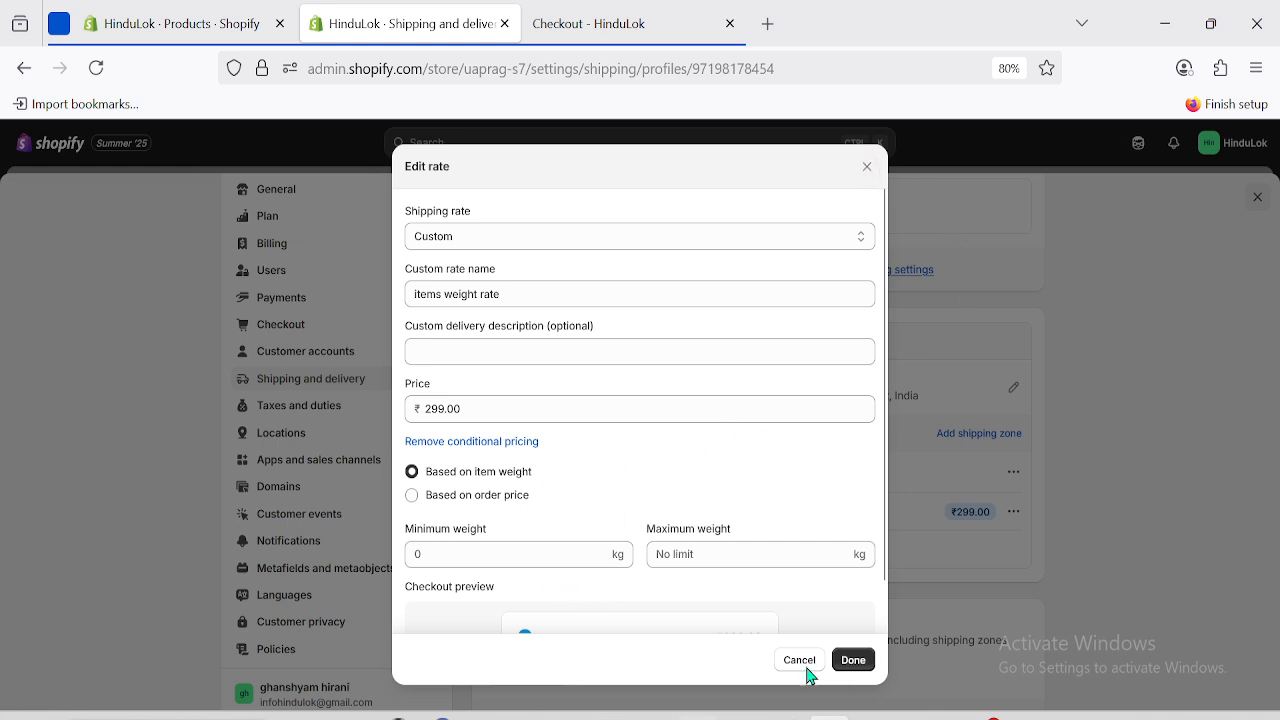
left_click(867, 170)
Close settings, open the Sankat Mochan Hanuman Murti product, and select its 70.0 weight.
left_click(1253, 196)
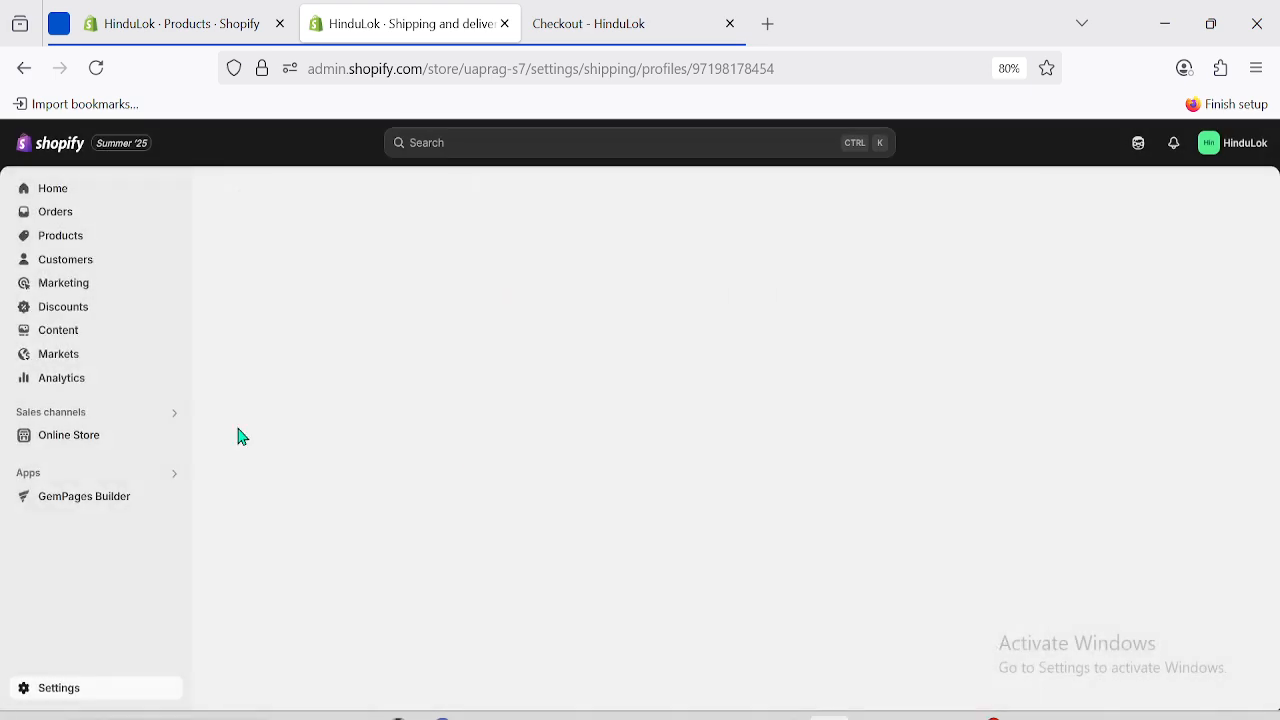
left_click(190, 26)
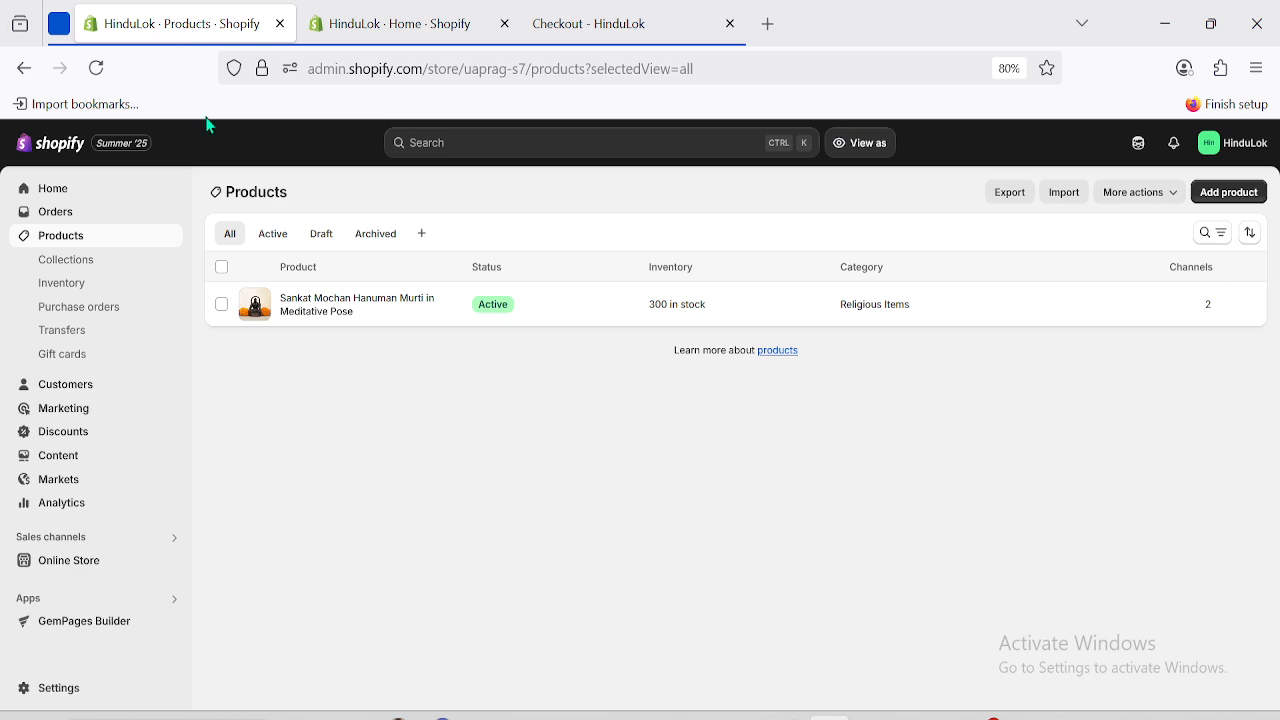
left_click(306, 312)
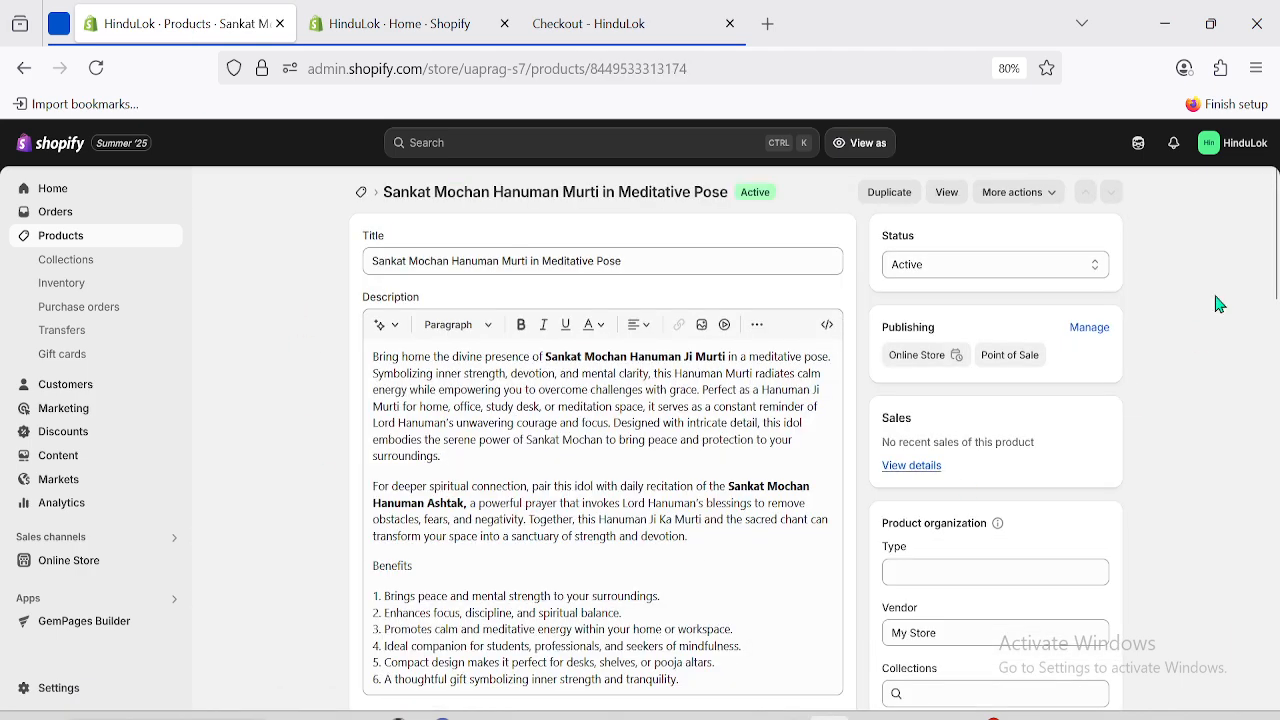
left_click_drag(1275, 236, 1276, 527)
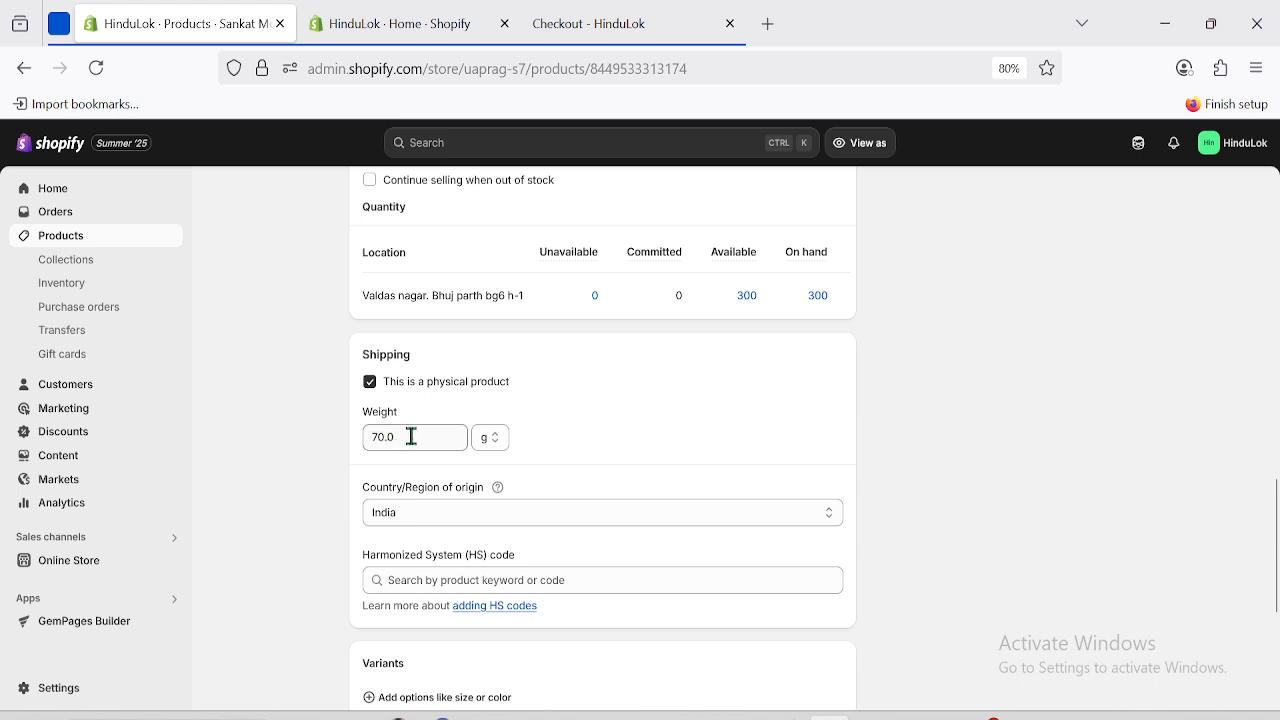
left_click_drag(365, 437, 411, 437)
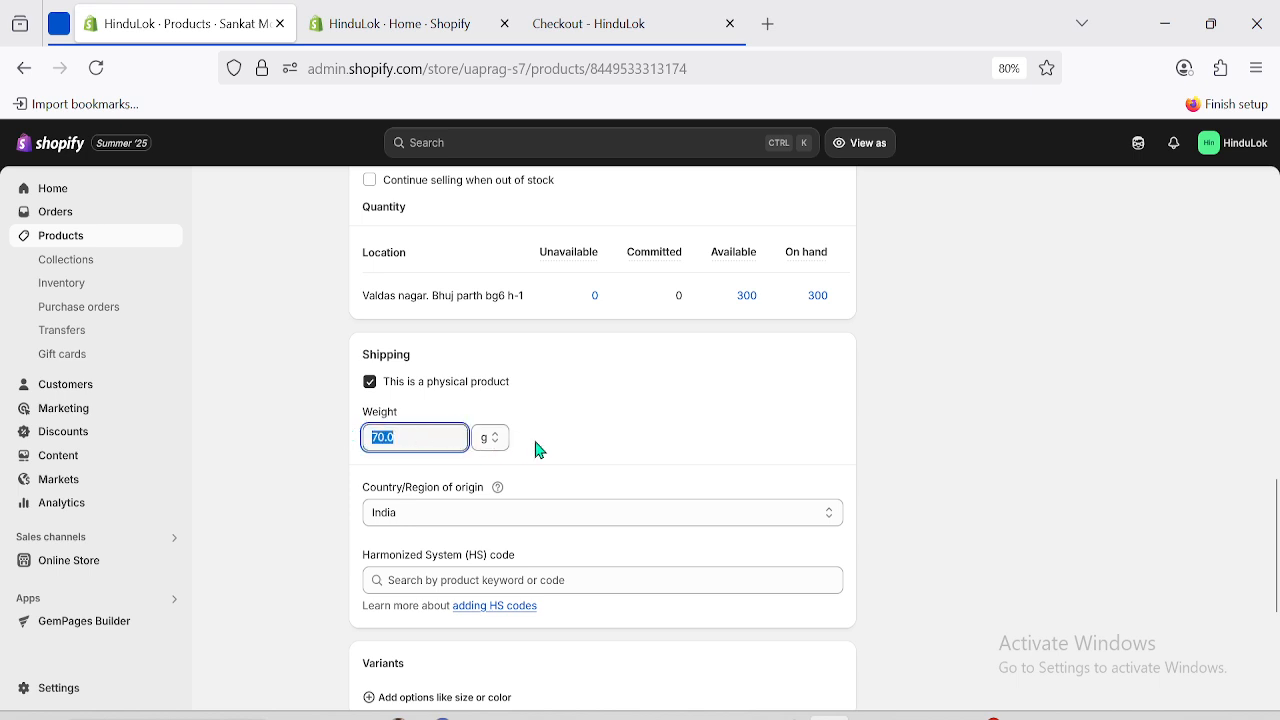
left_click(404, 12)
left_click(200, 12)
Change the murti's shipping weight to 0.7 kg.
left_click(482, 441)
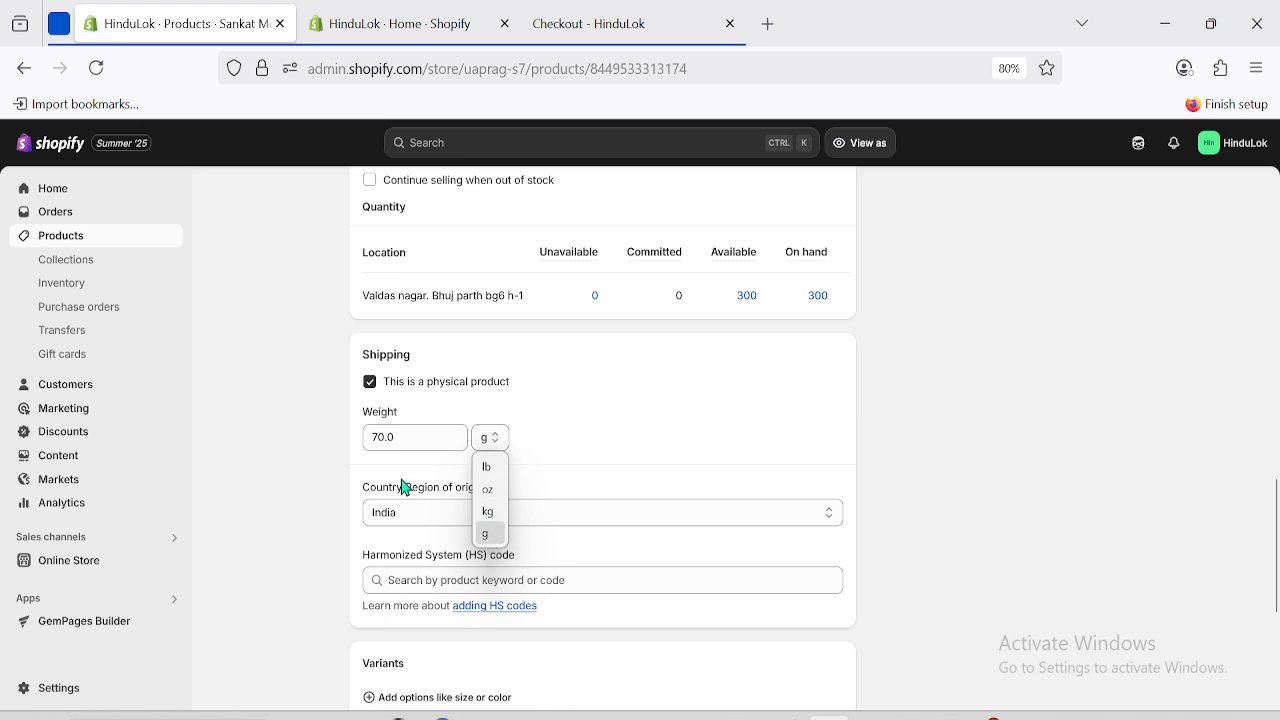
left_click(497, 513)
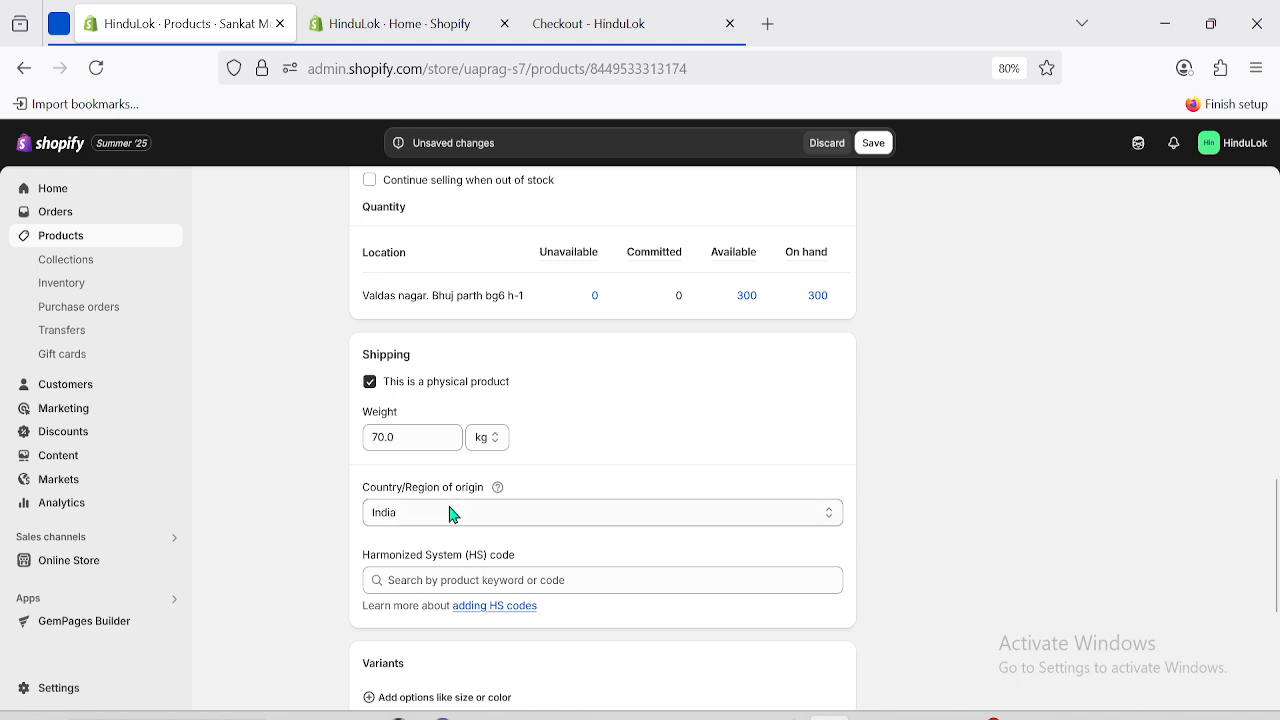
double_click(399, 440)
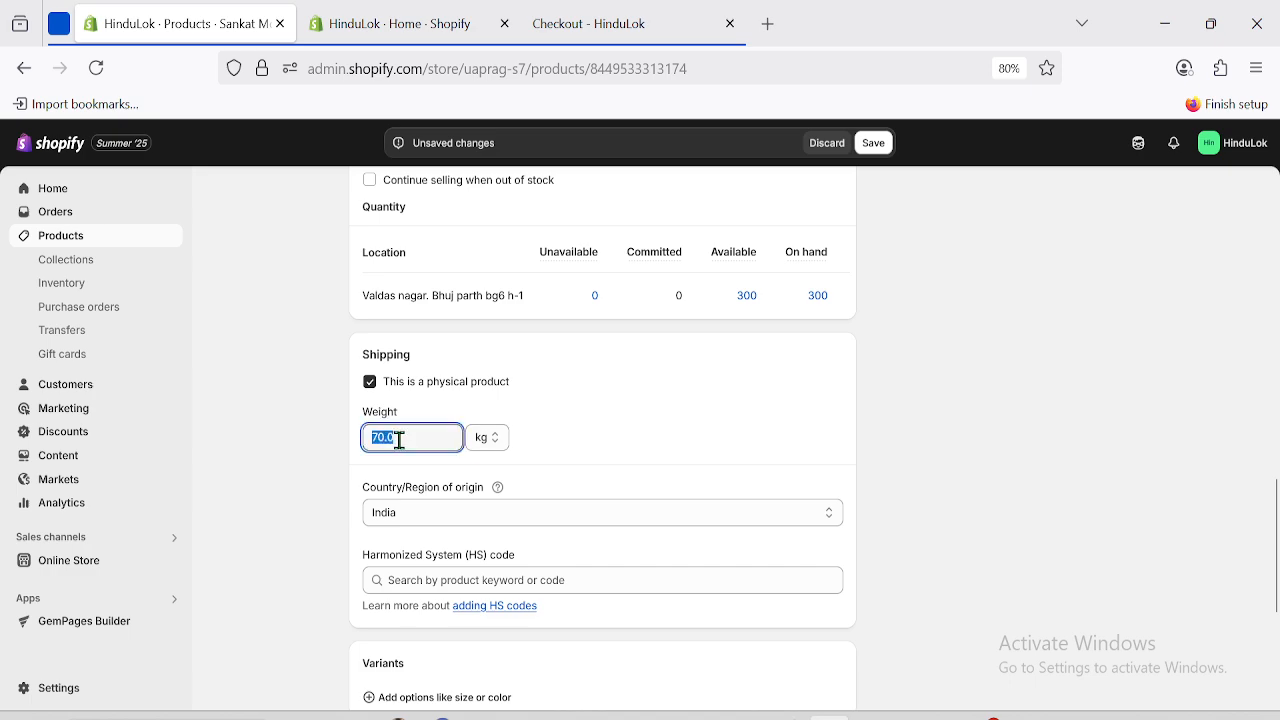
type("0")
left_click(991, 424)
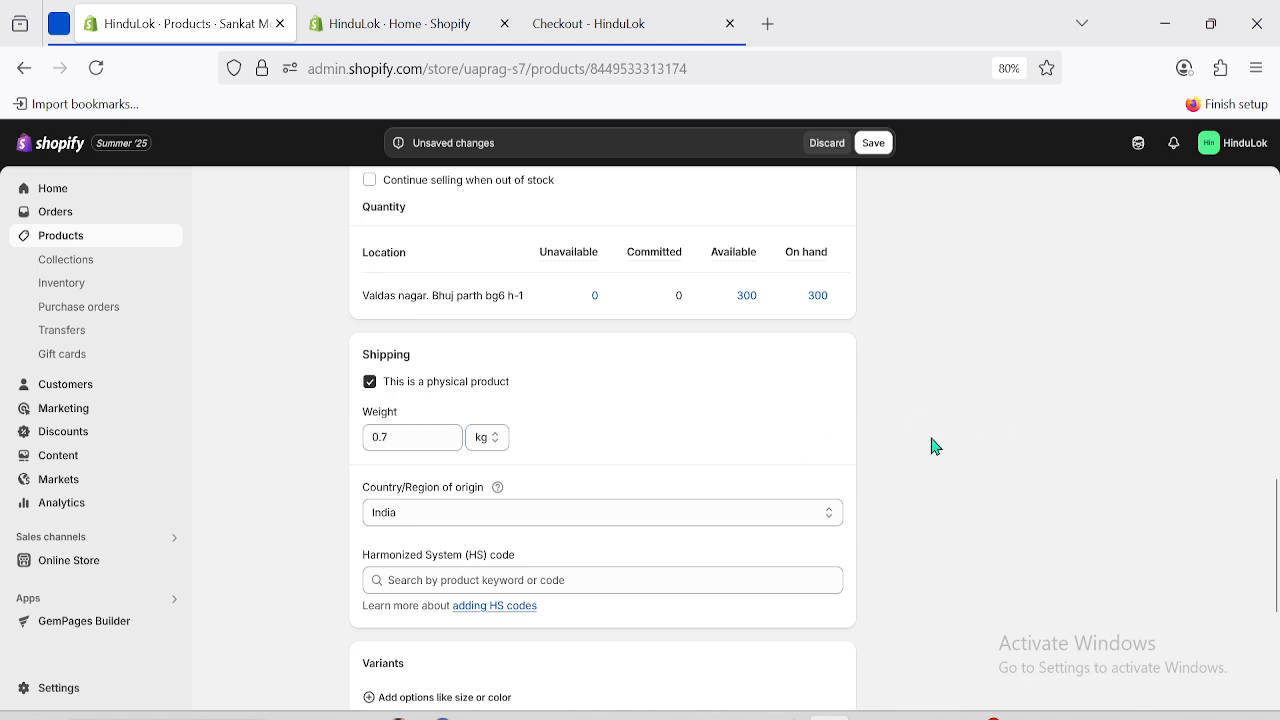
right_click(62, 690)
left_click(146, 366)
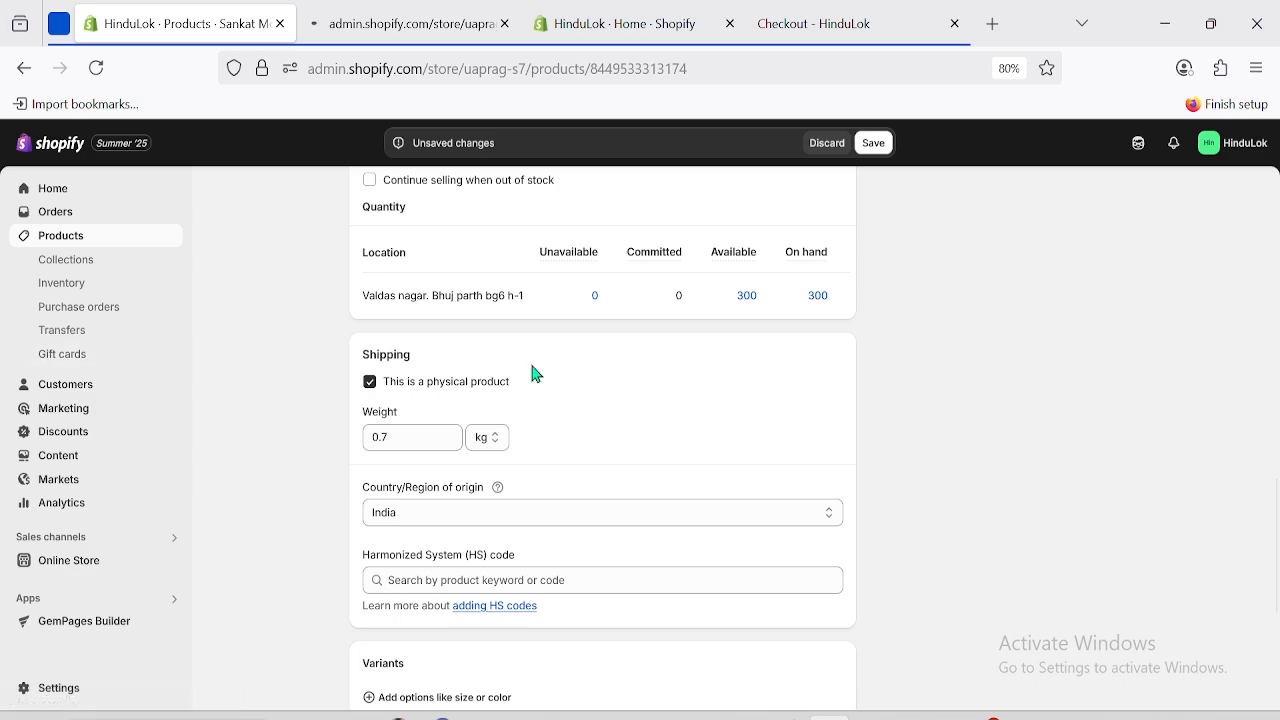
Save the product's 0.7 kg weight and go to Shipping and delivery in the Settings tab.
left_click(874, 146)
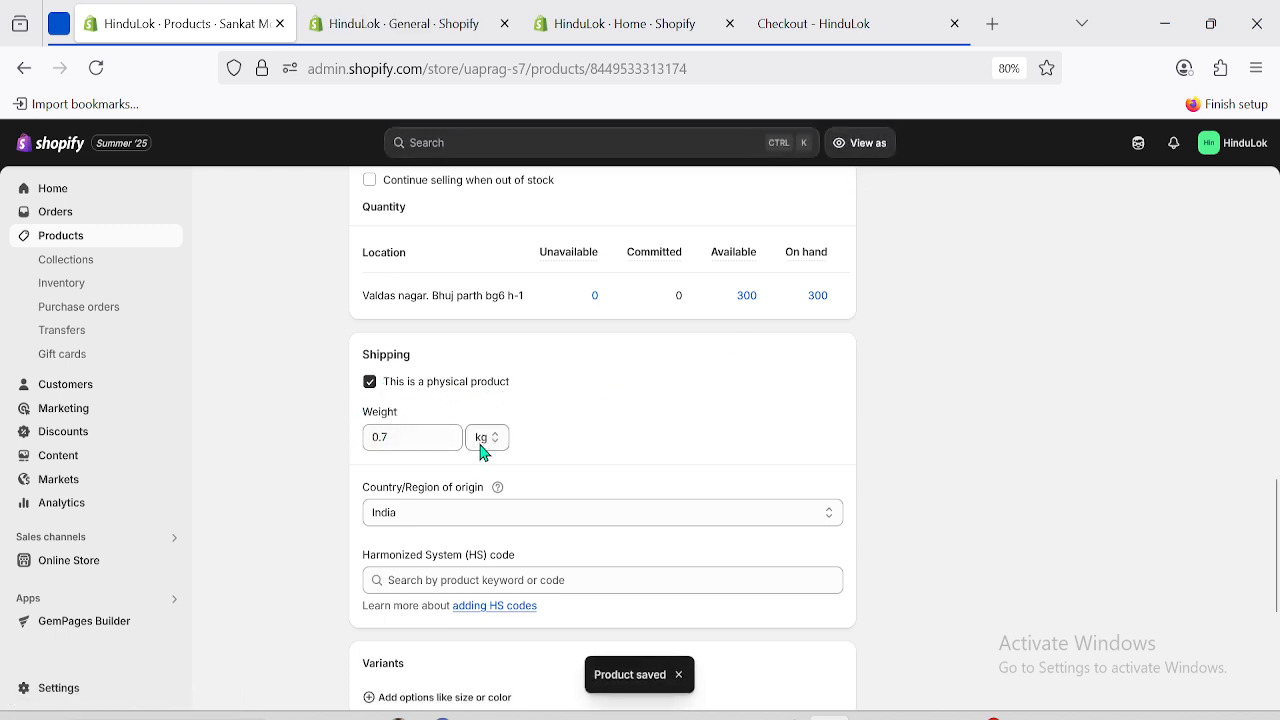
left_click(418, 12)
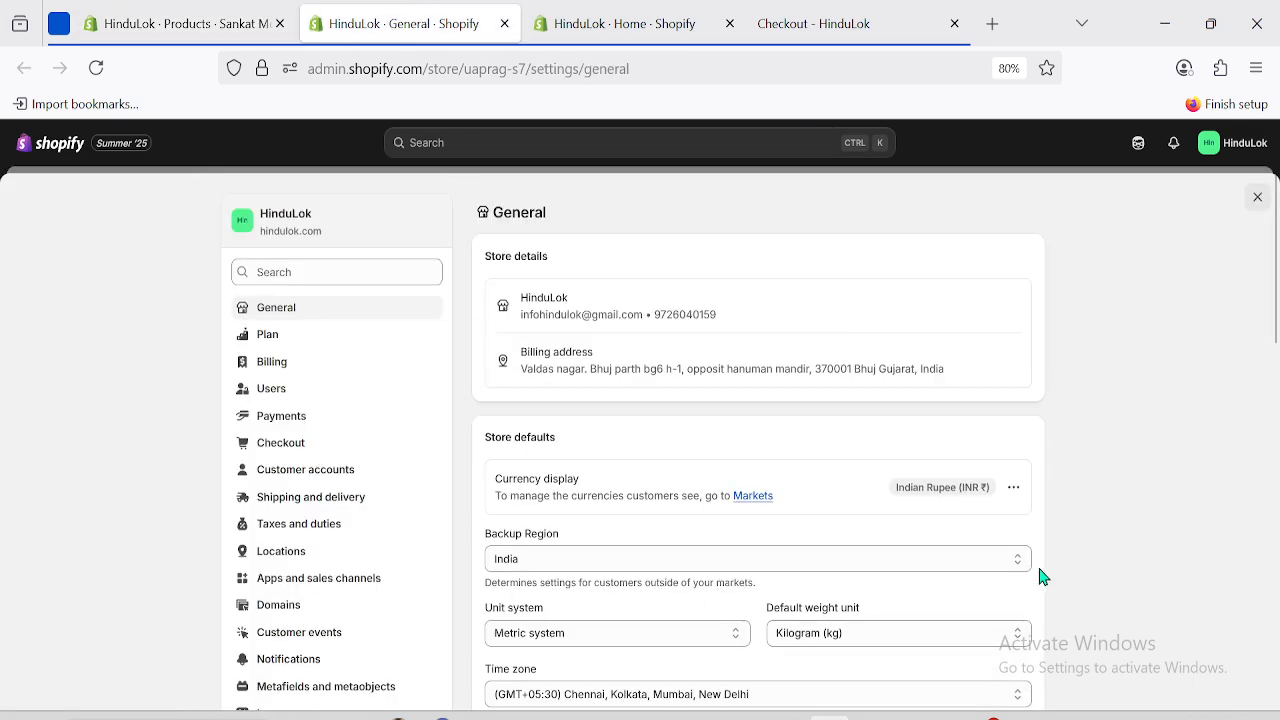
left_click(310, 507)
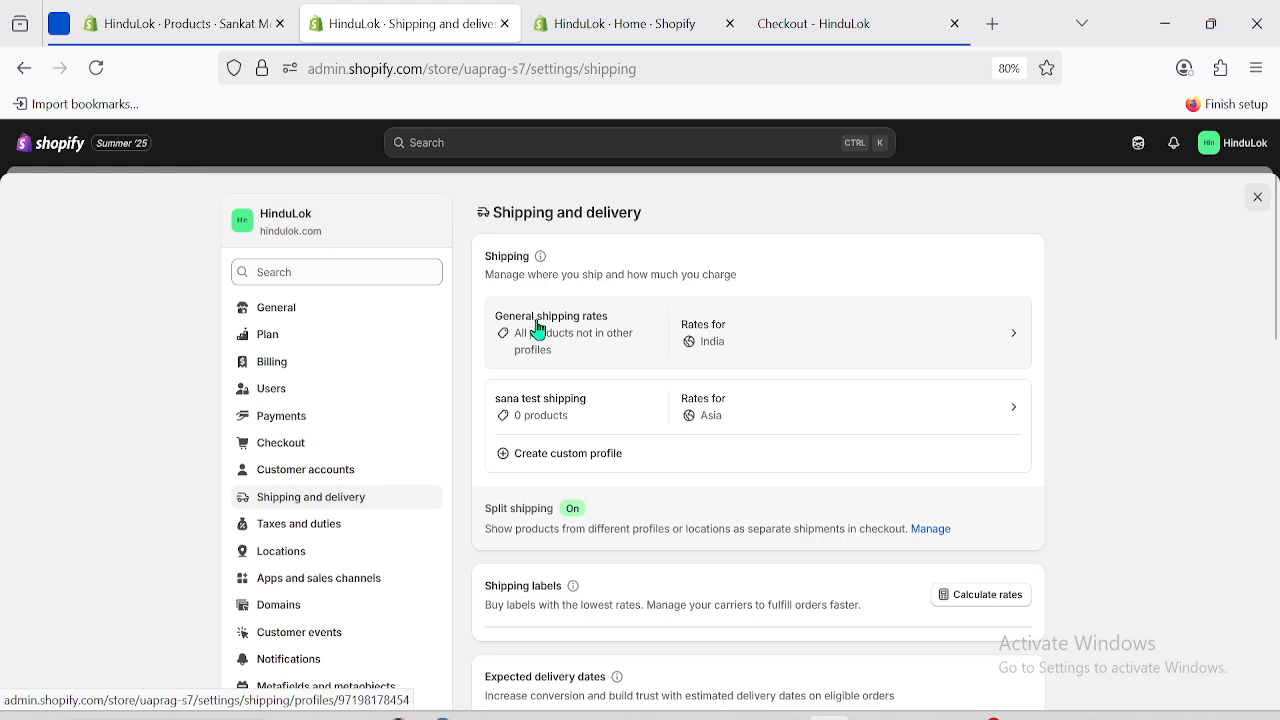
Open the General profile and confirm the India shipping zone unchanged via Edit zone.
left_click(893, 340)
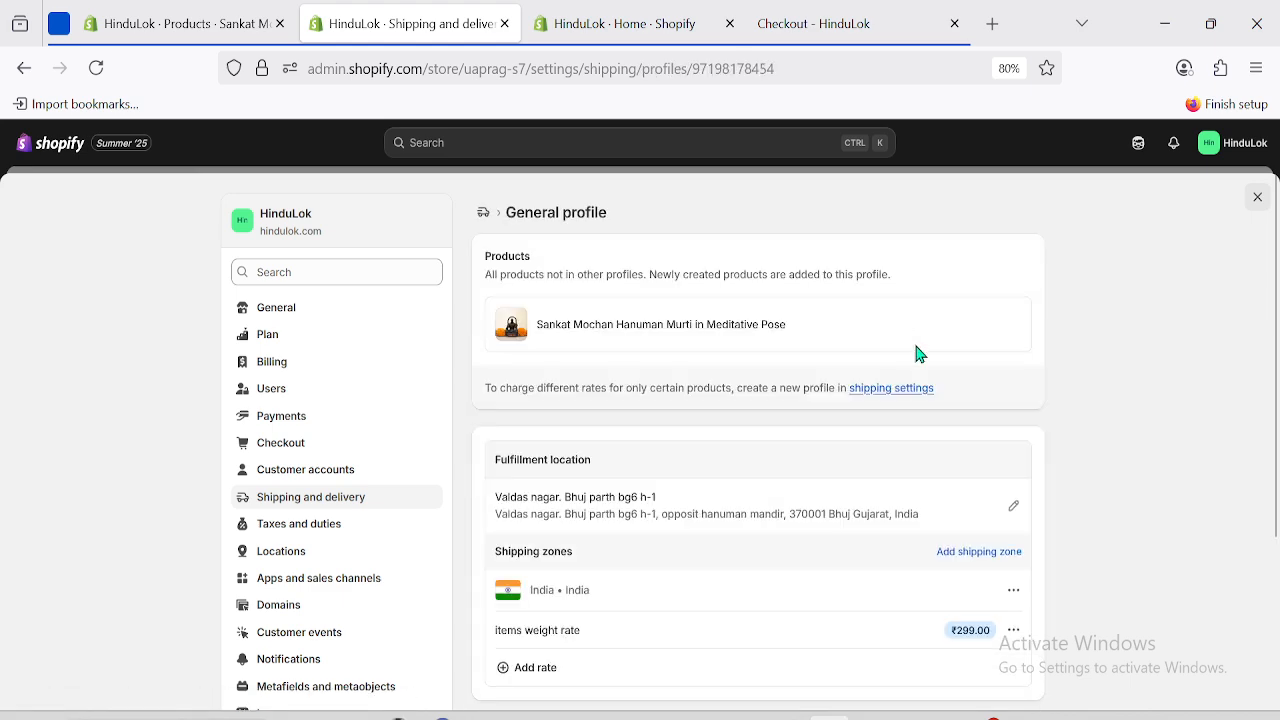
scroll(1035, 508, "down", 3)
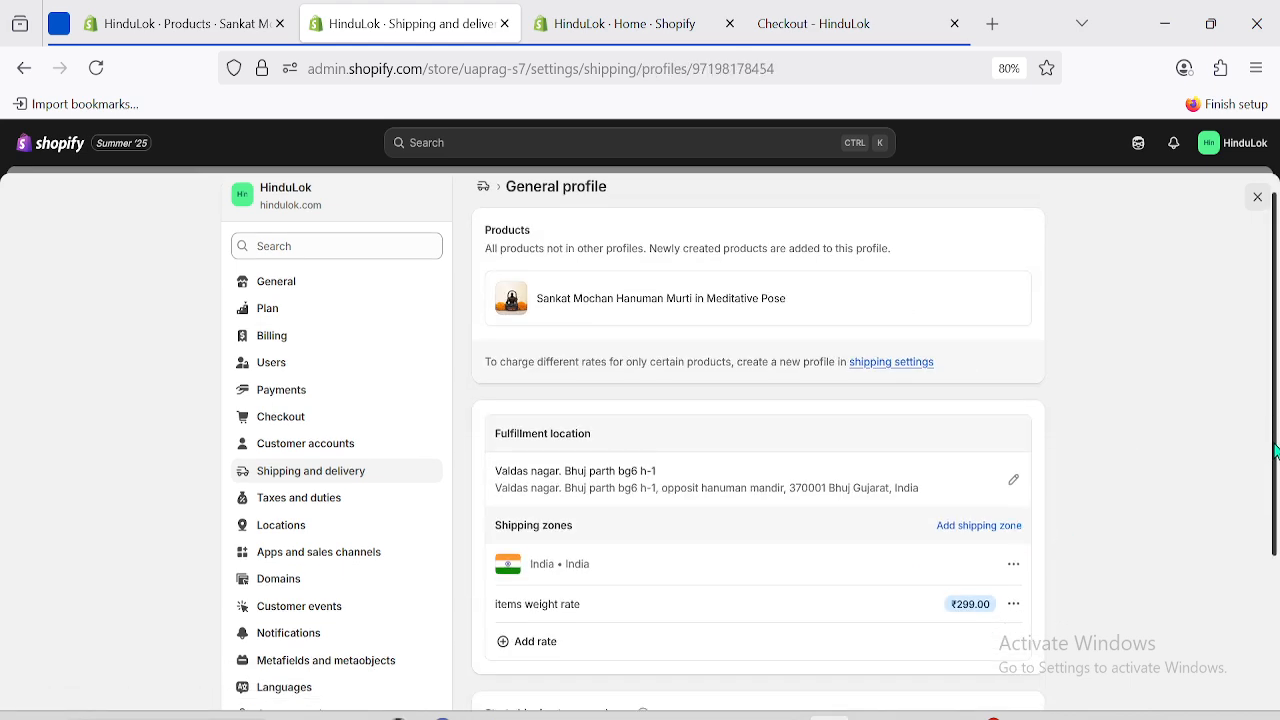
left_click_drag(507, 390, 638, 381)
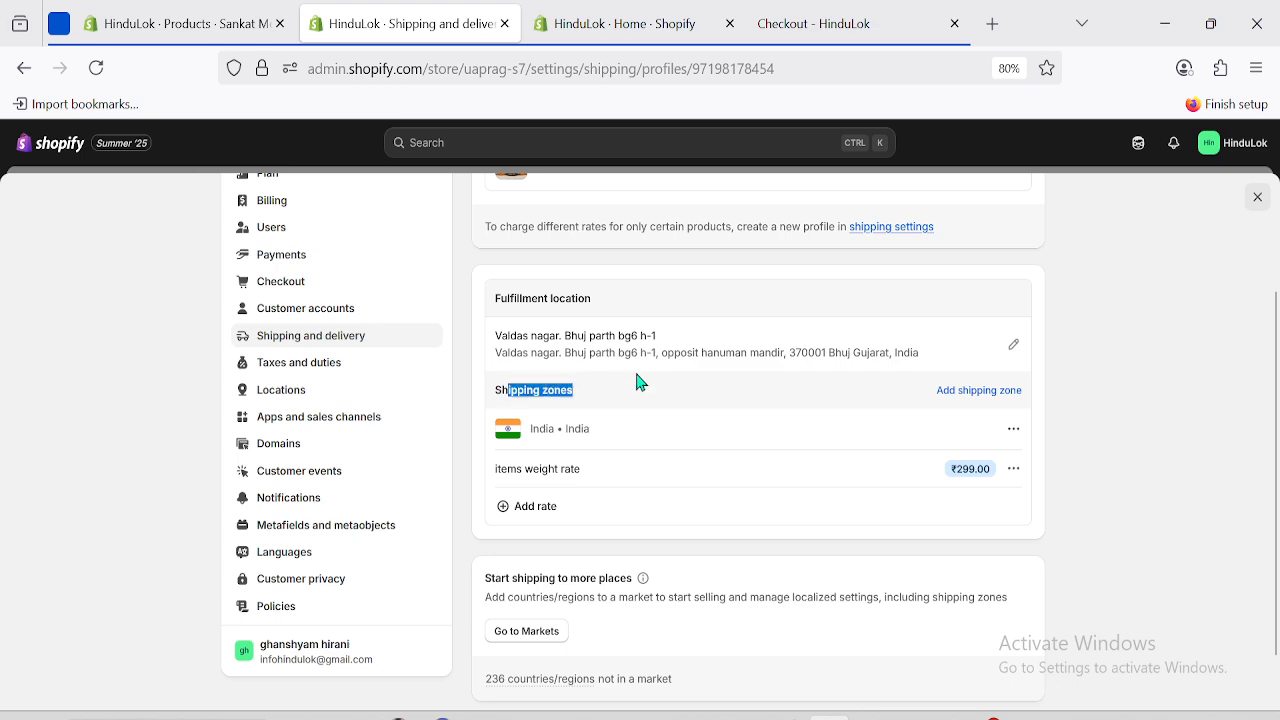
left_click(1093, 410)
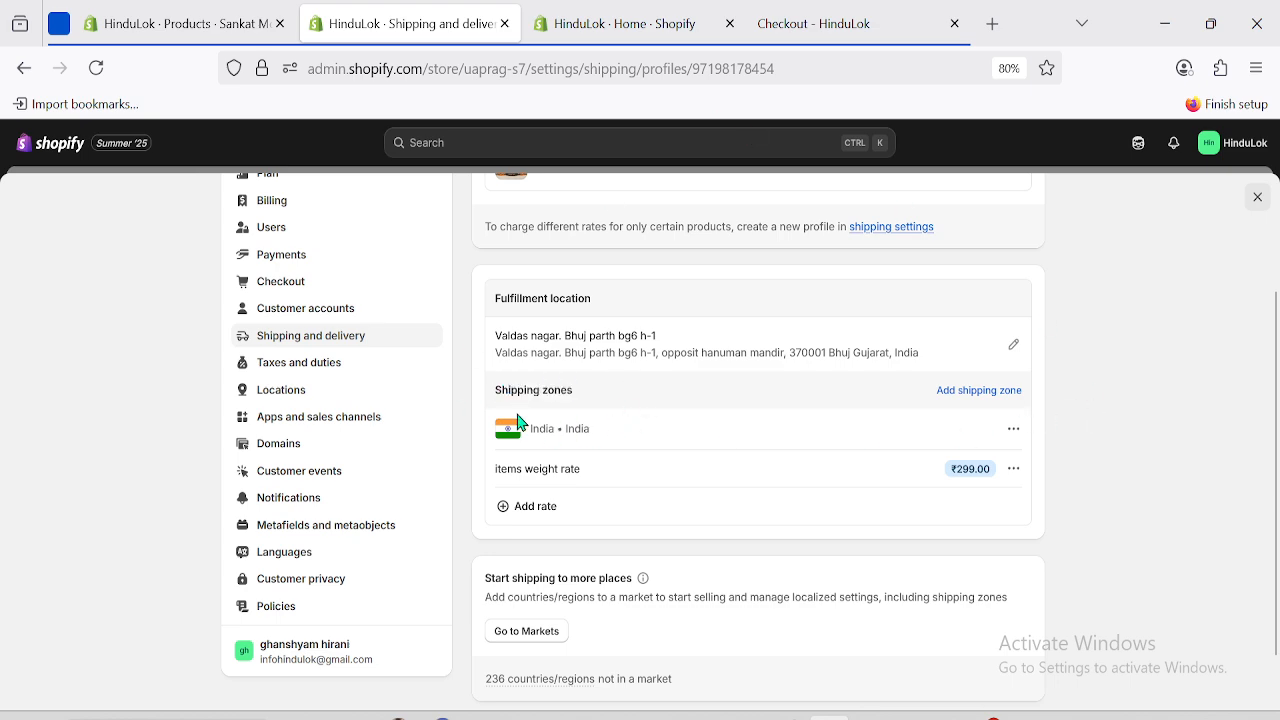
left_click(1014, 430)
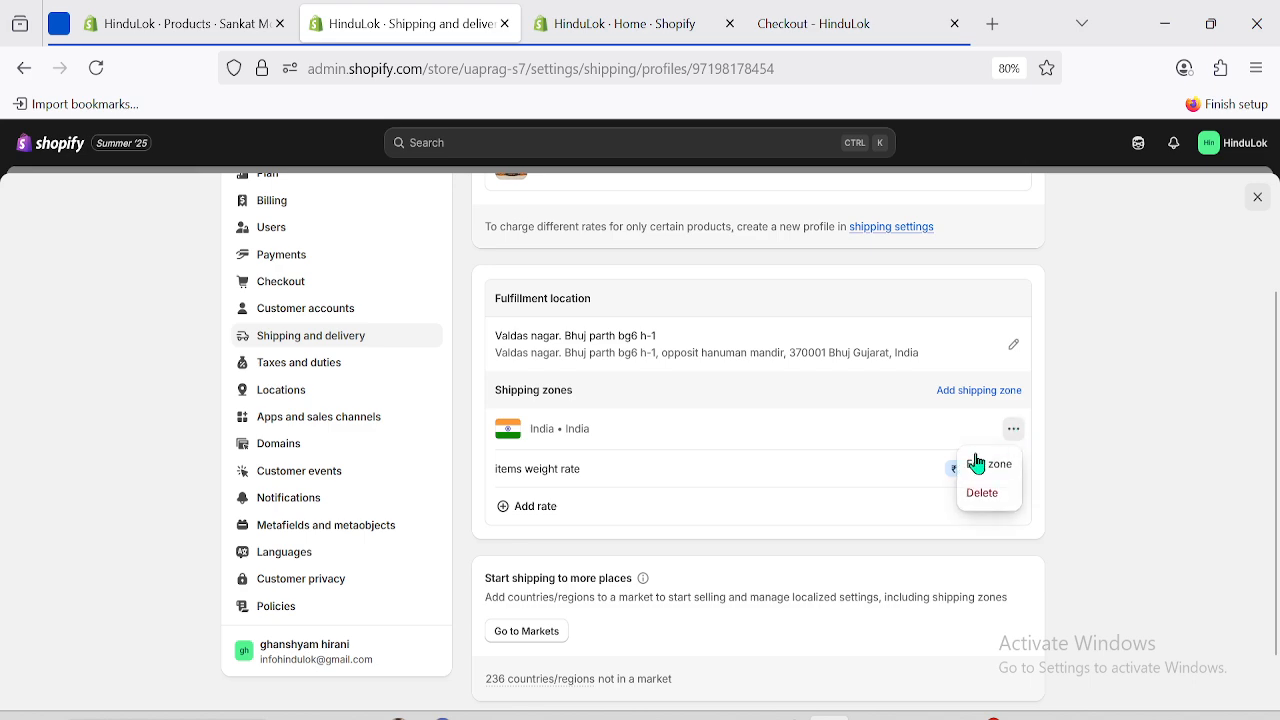
left_click(974, 461)
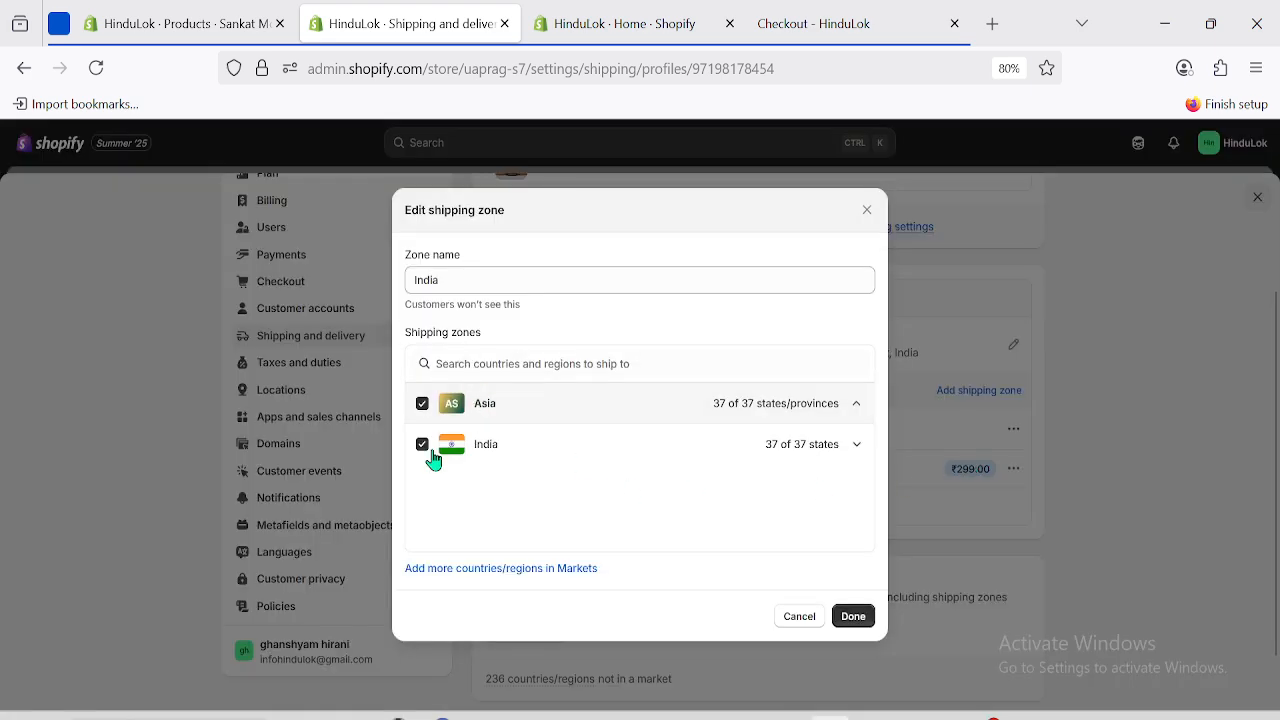
left_click(850, 616)
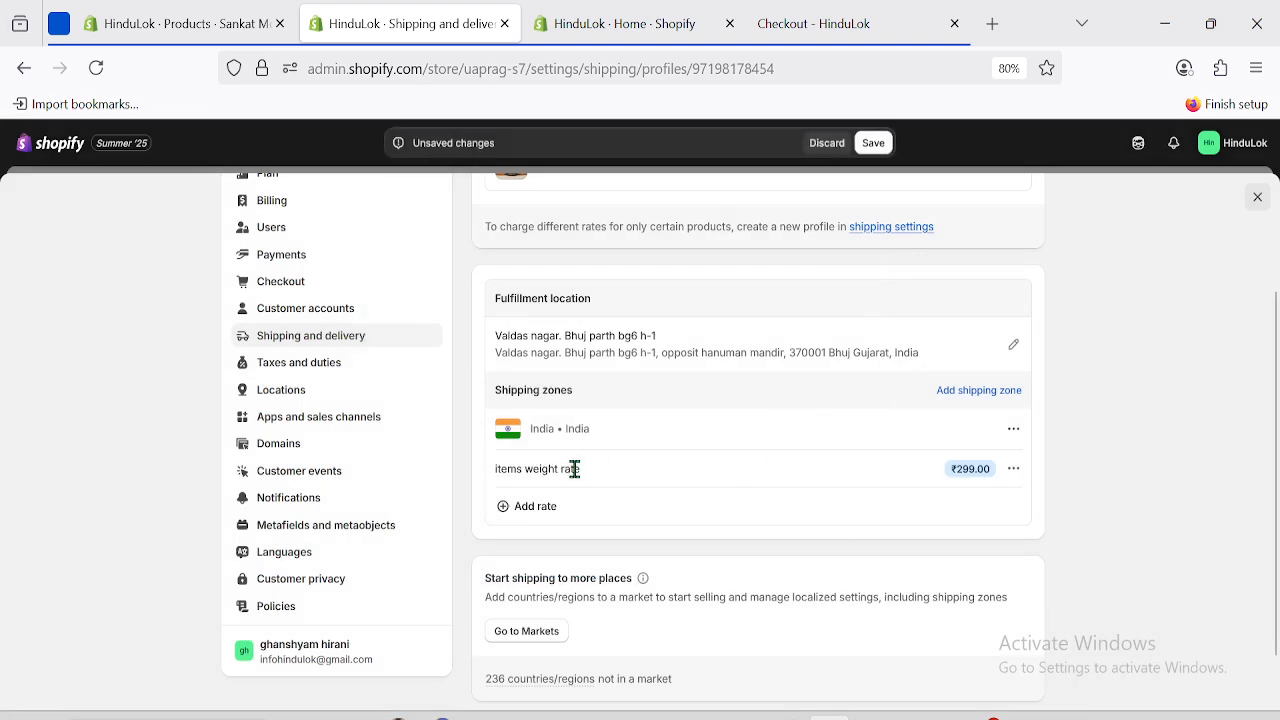
Open the Edit rate dialog for the ₹299.00 items weight rate.
left_click_drag(490, 474, 590, 481)
left_click(1095, 491)
left_click_drag(495, 478, 577, 470)
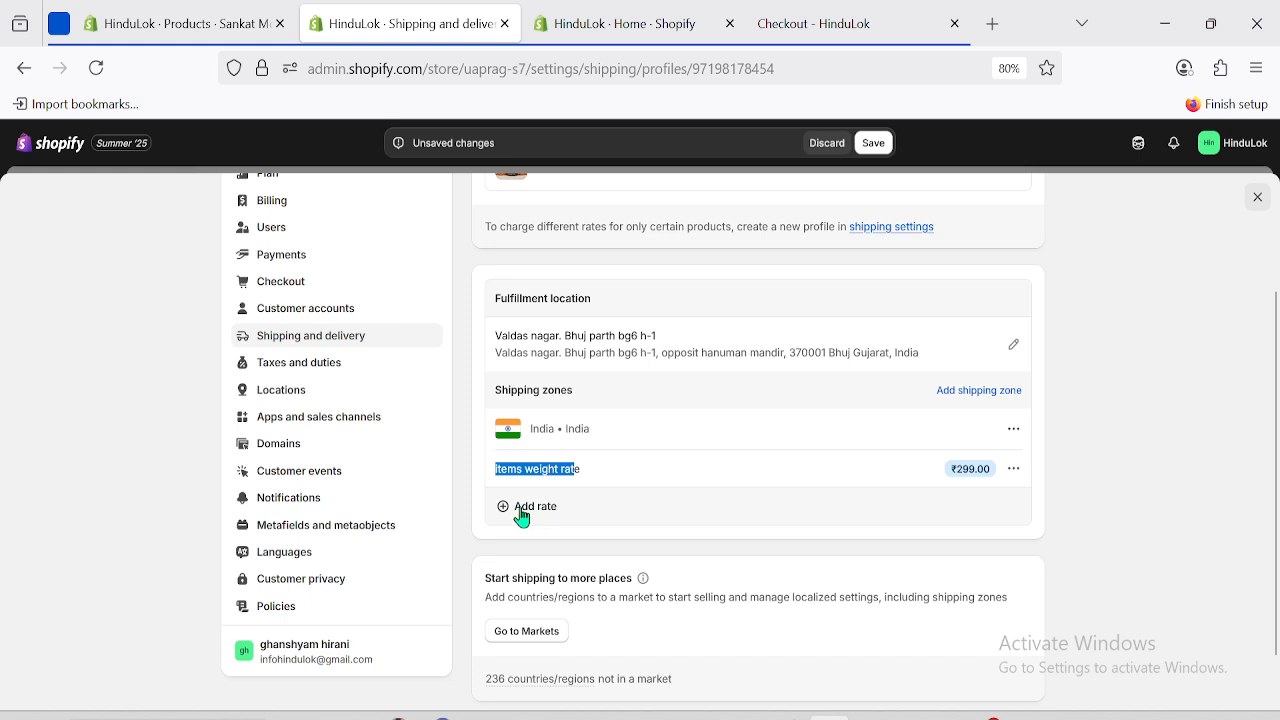
left_click(1116, 488)
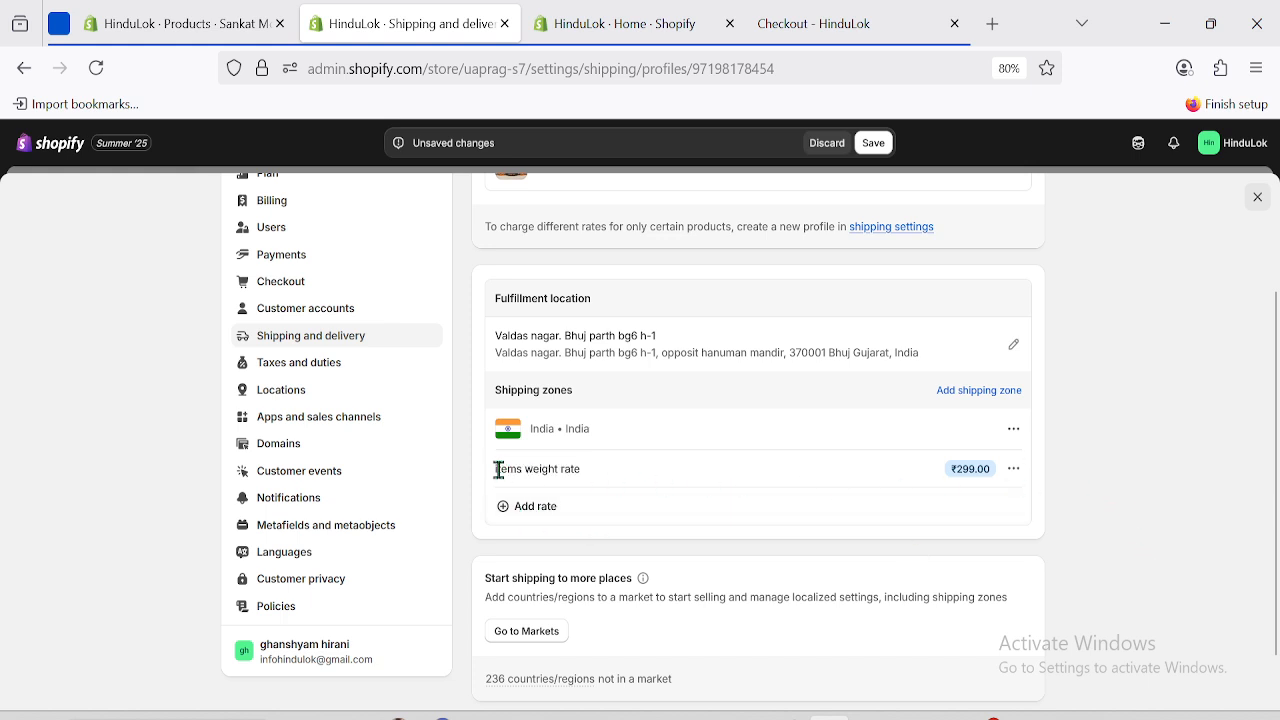
left_click_drag(497, 470, 604, 471)
left_click(1204, 486)
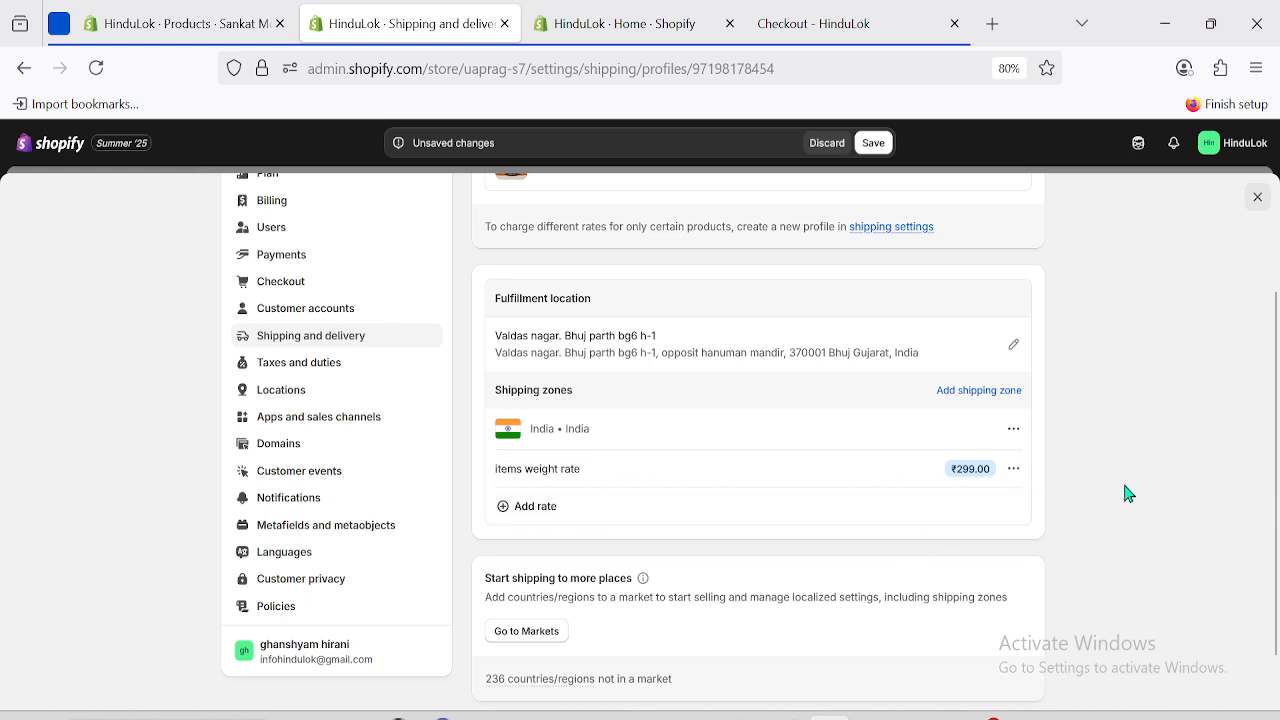
left_click(1015, 470)
left_click(988, 502)
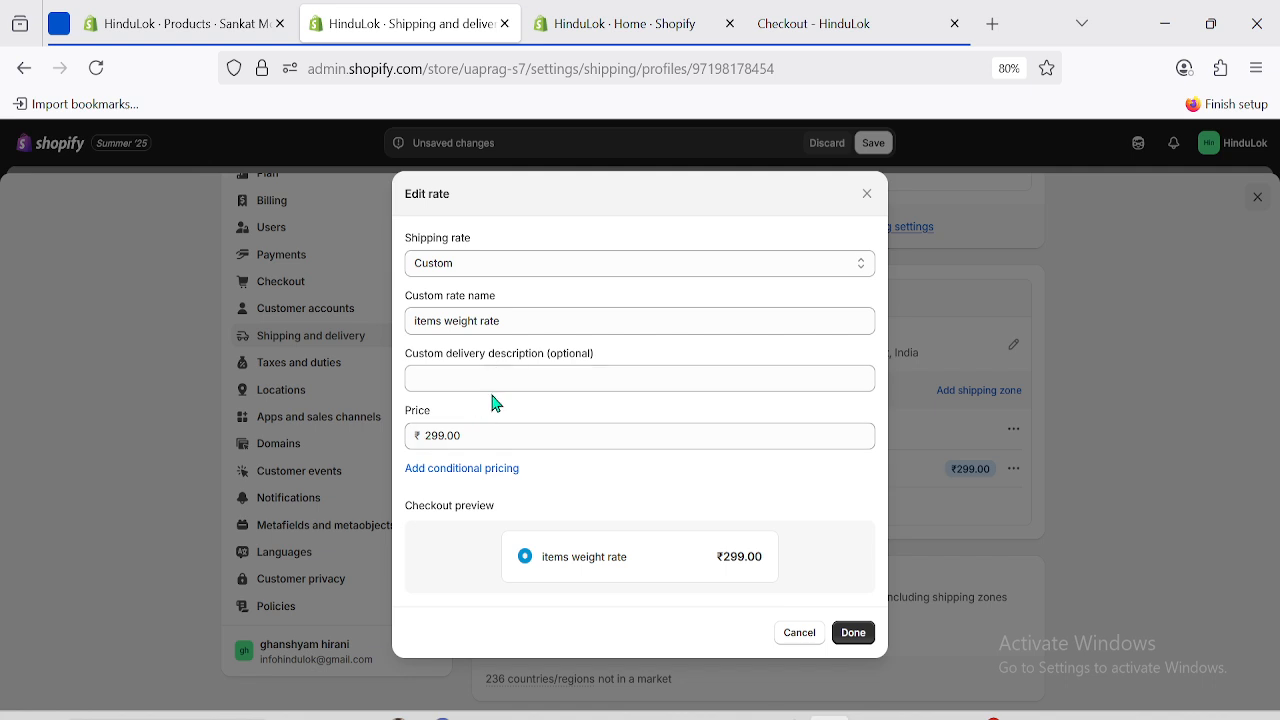
Close the store's Home tab and select the rate's 299.00 price.
left_click(803, 16)
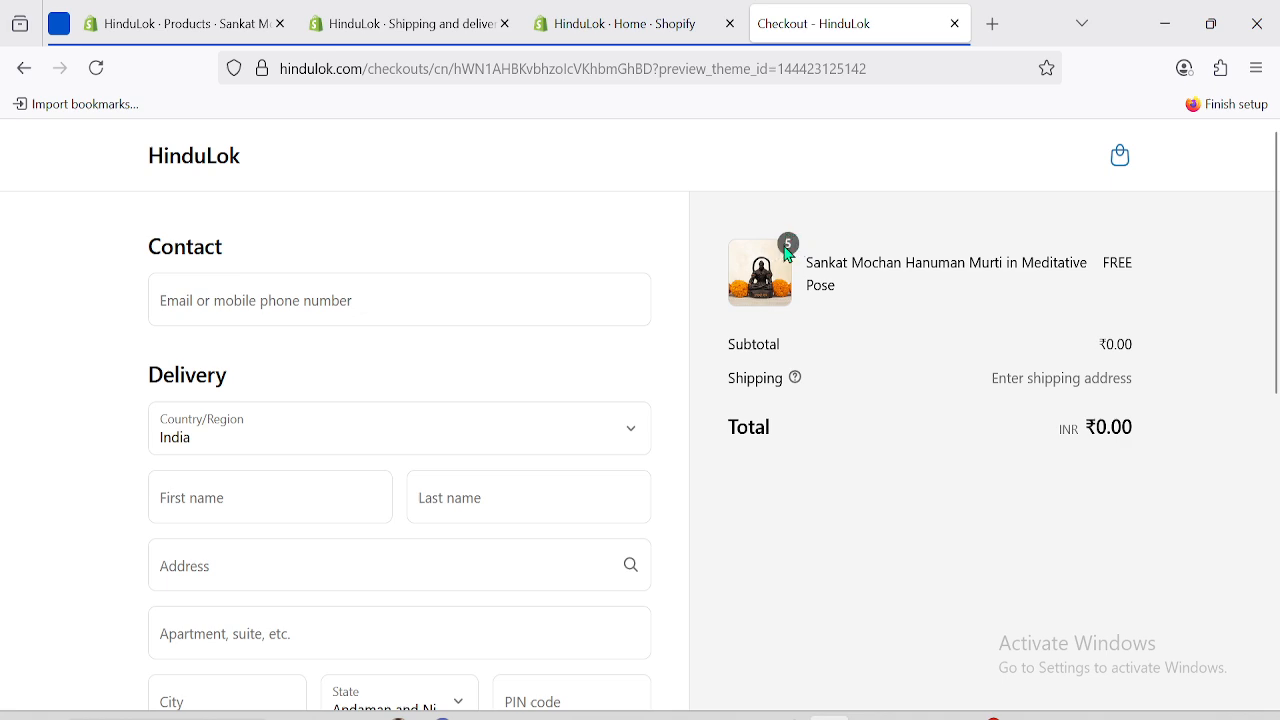
left_click(632, 18)
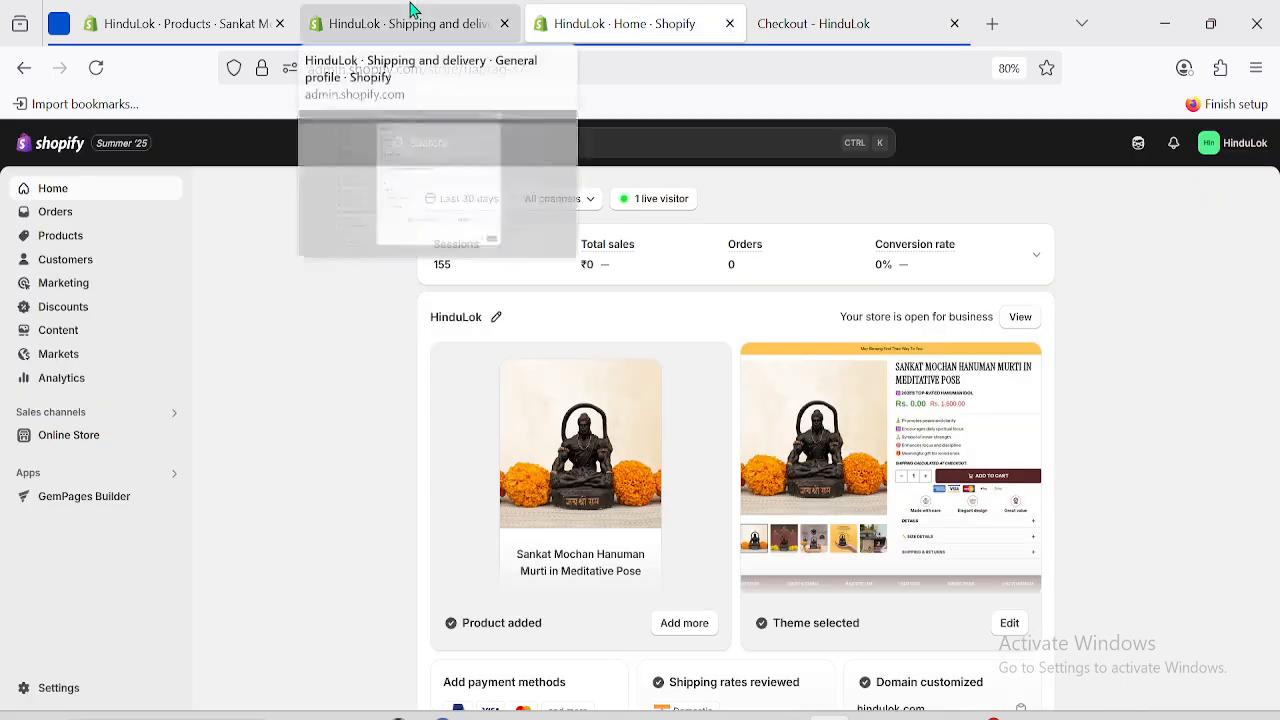
left_click(414, 18)
left_click(729, 23)
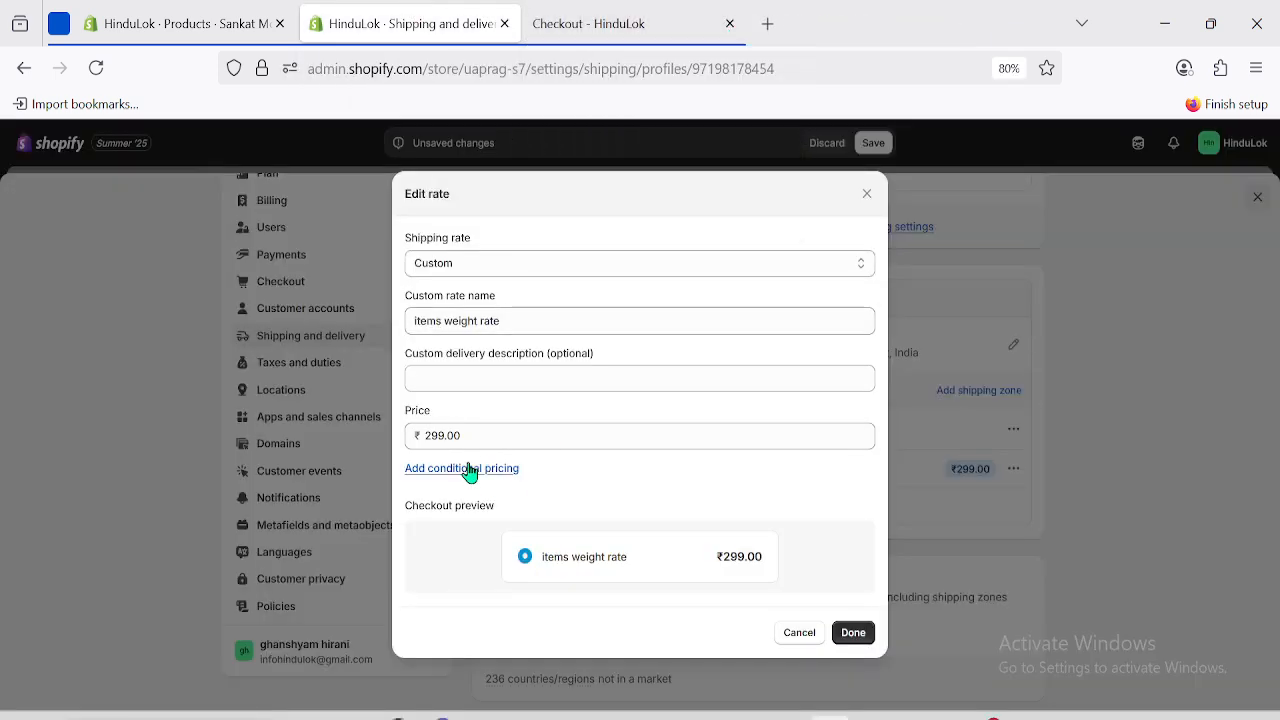
left_click(441, 432)
double_click(441, 432)
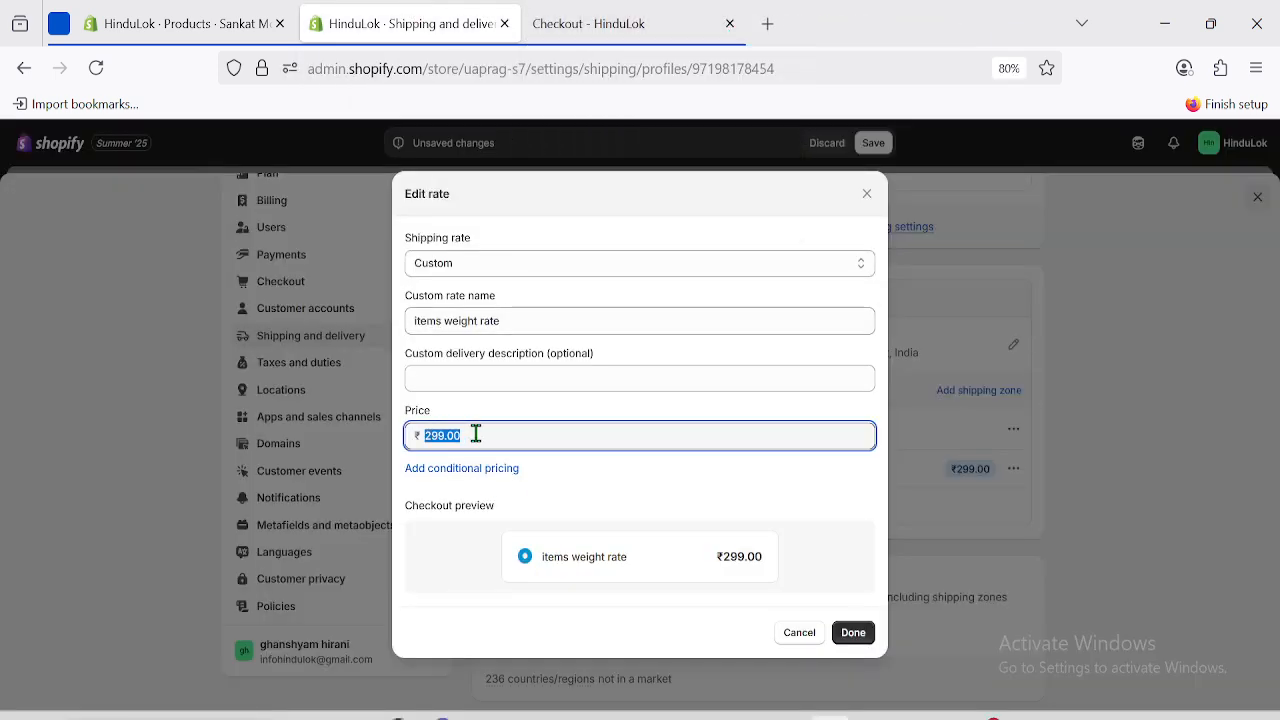
Check the checkout's Shipping line, still awaiting an address with a ₹0.00 total.
left_click(582, 10)
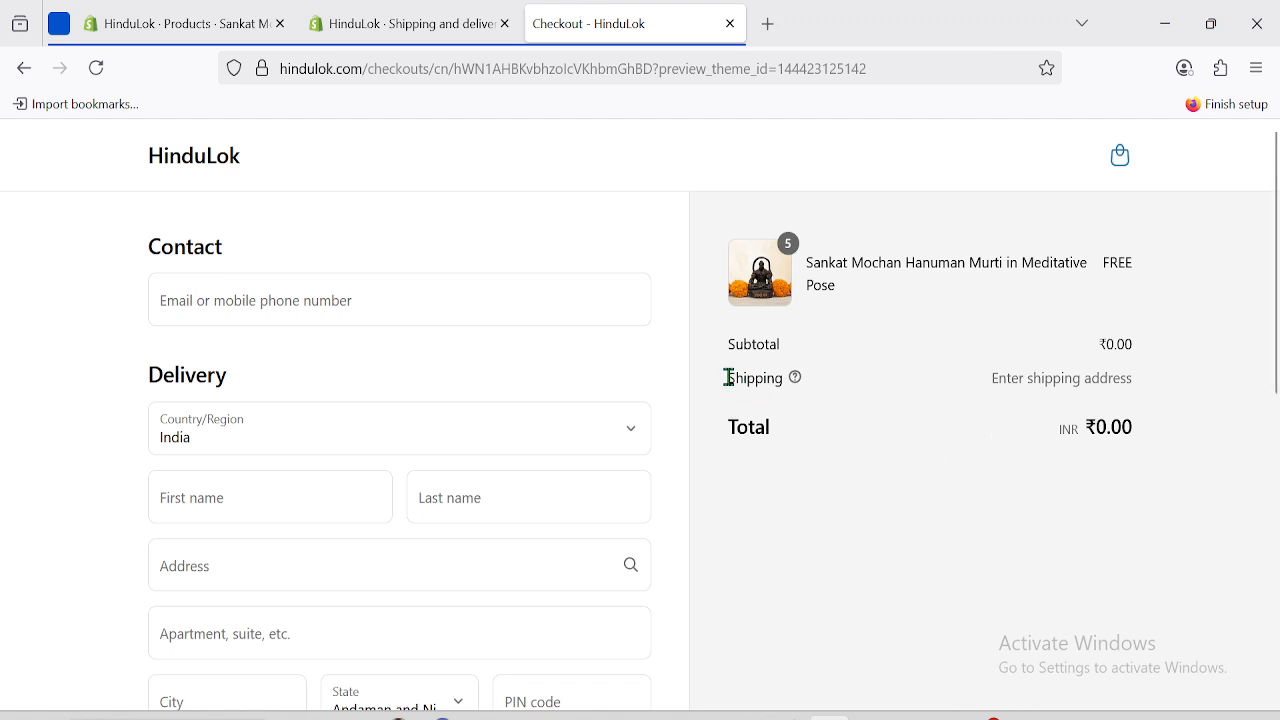
left_click_drag(729, 378, 1194, 351)
left_click(1077, 376)
left_click_drag(998, 379, 1146, 383)
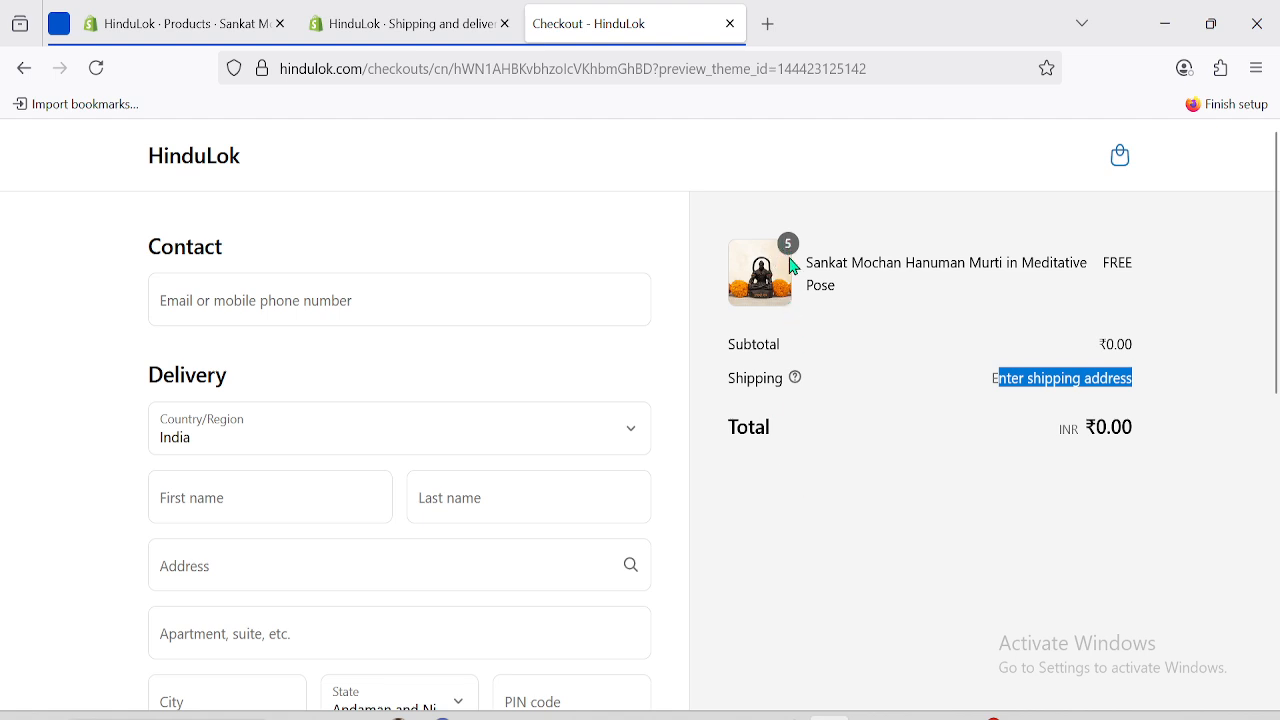
Add conditional pricing based on item weight to the ₹299.00 rate.
left_click(1122, 332)
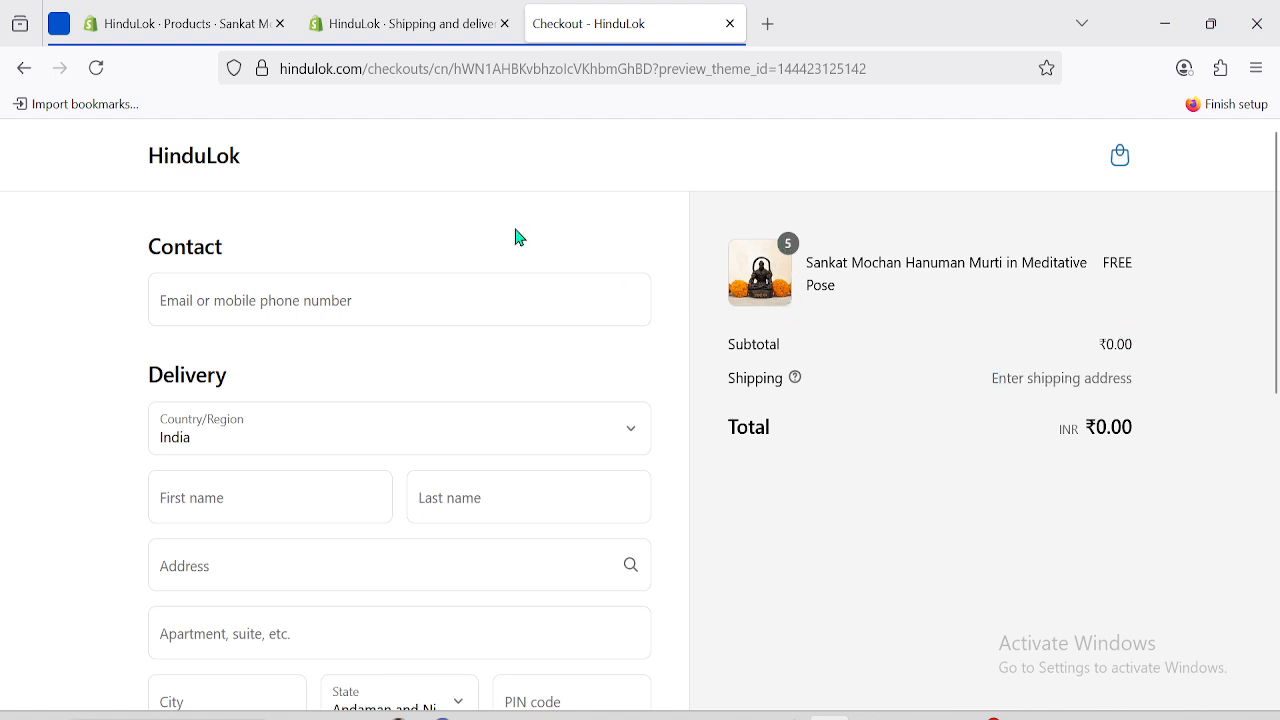
left_click(390, 14)
triple_click(487, 431)
double_click(487, 431)
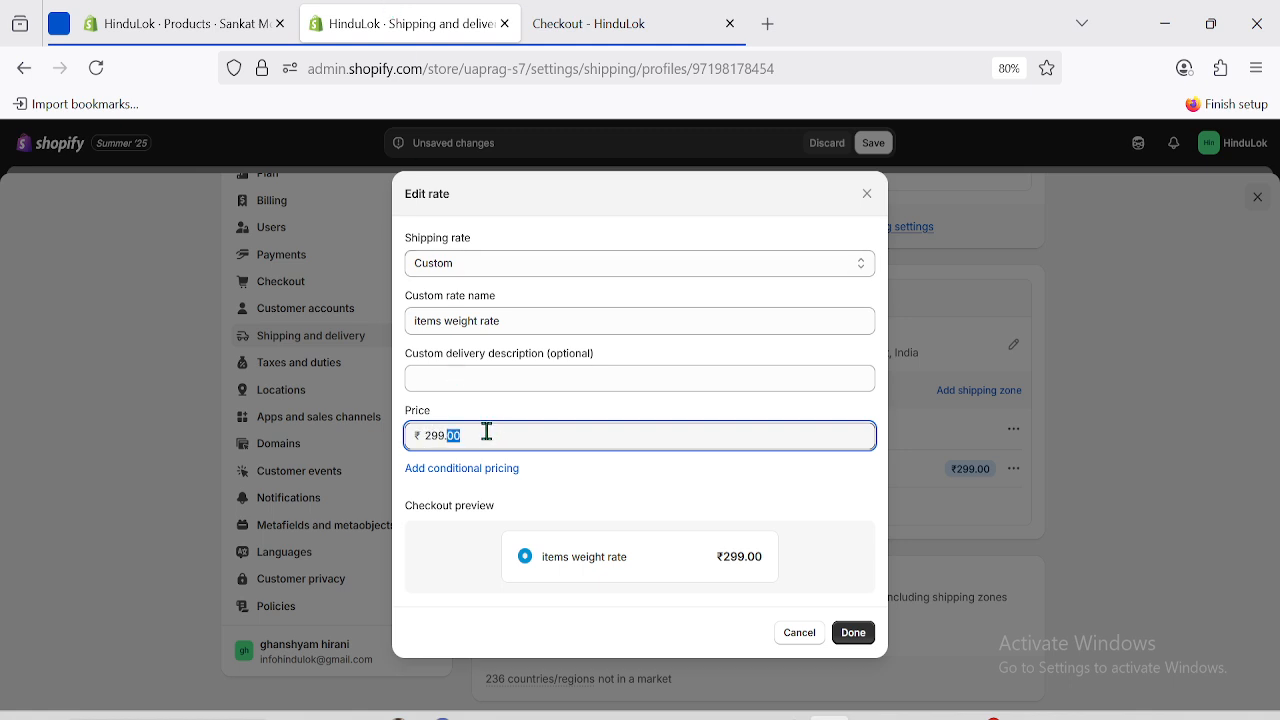
left_click(445, 481)
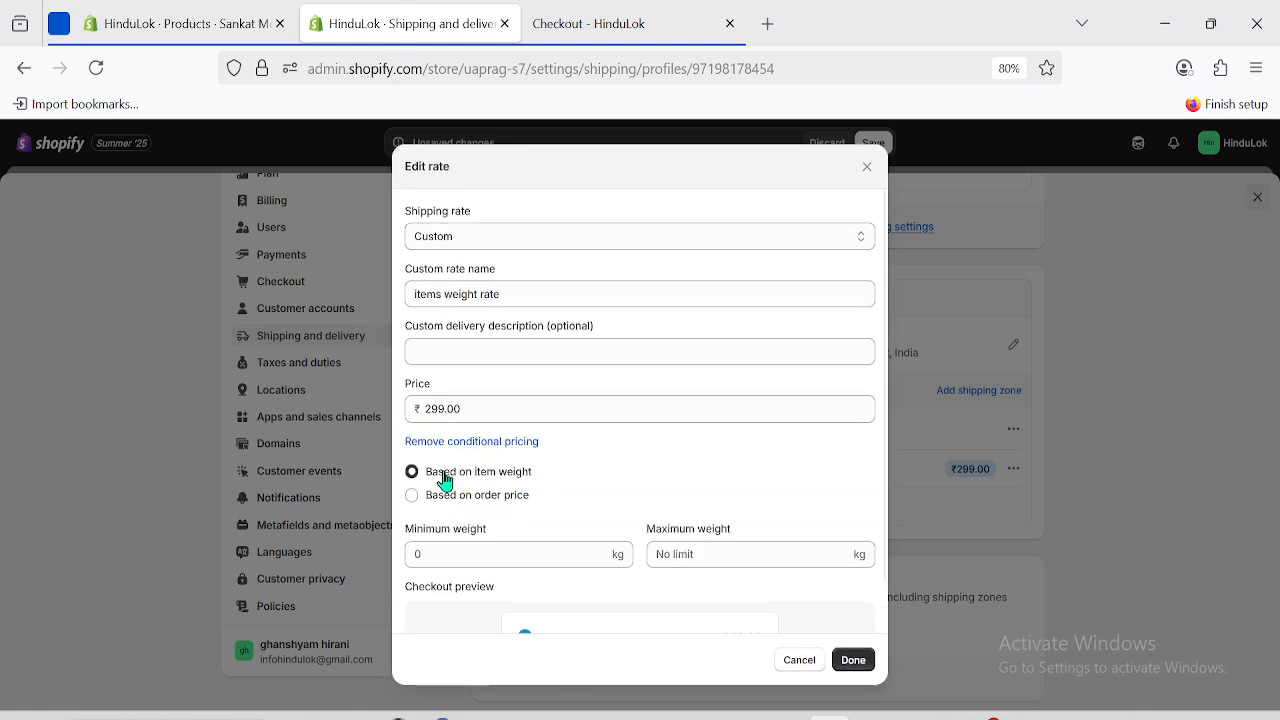
triple_click(479, 409)
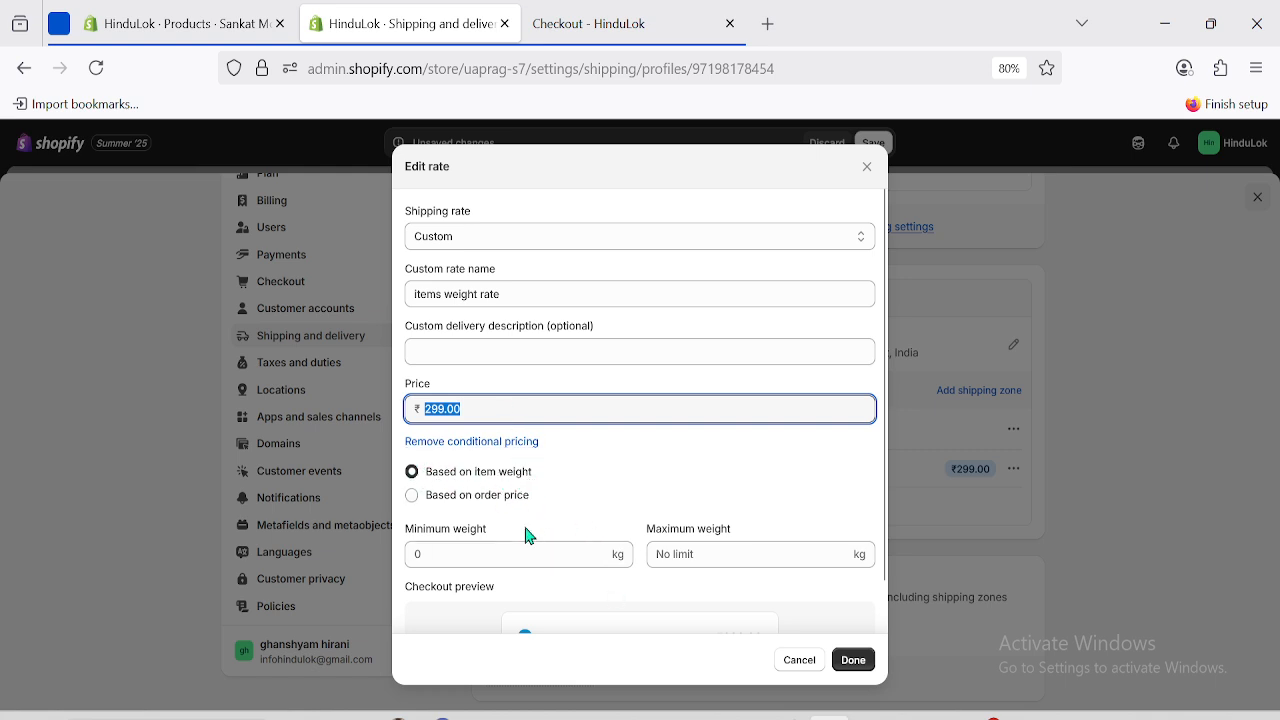
Set the rate's minimum and maximum weight to 0.7 kg, matching the murti's weight.
left_click(463, 548)
left_click(196, 14)
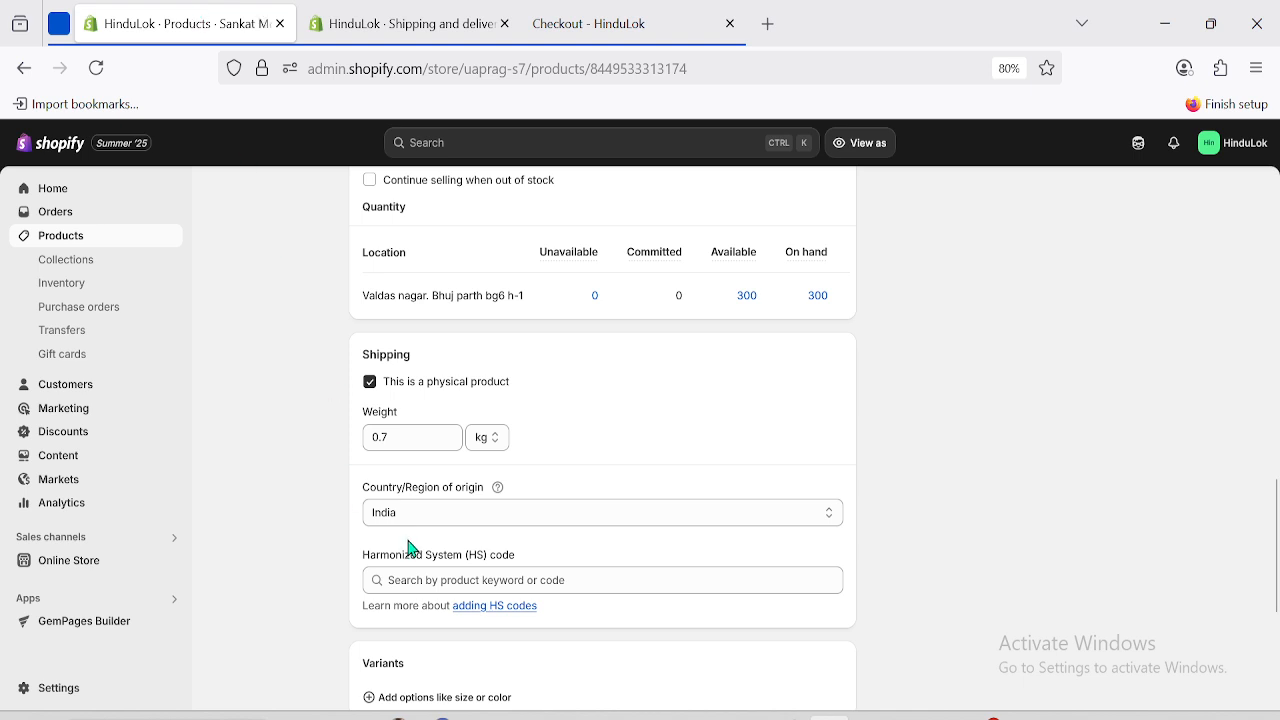
key("ctrl+Tab")
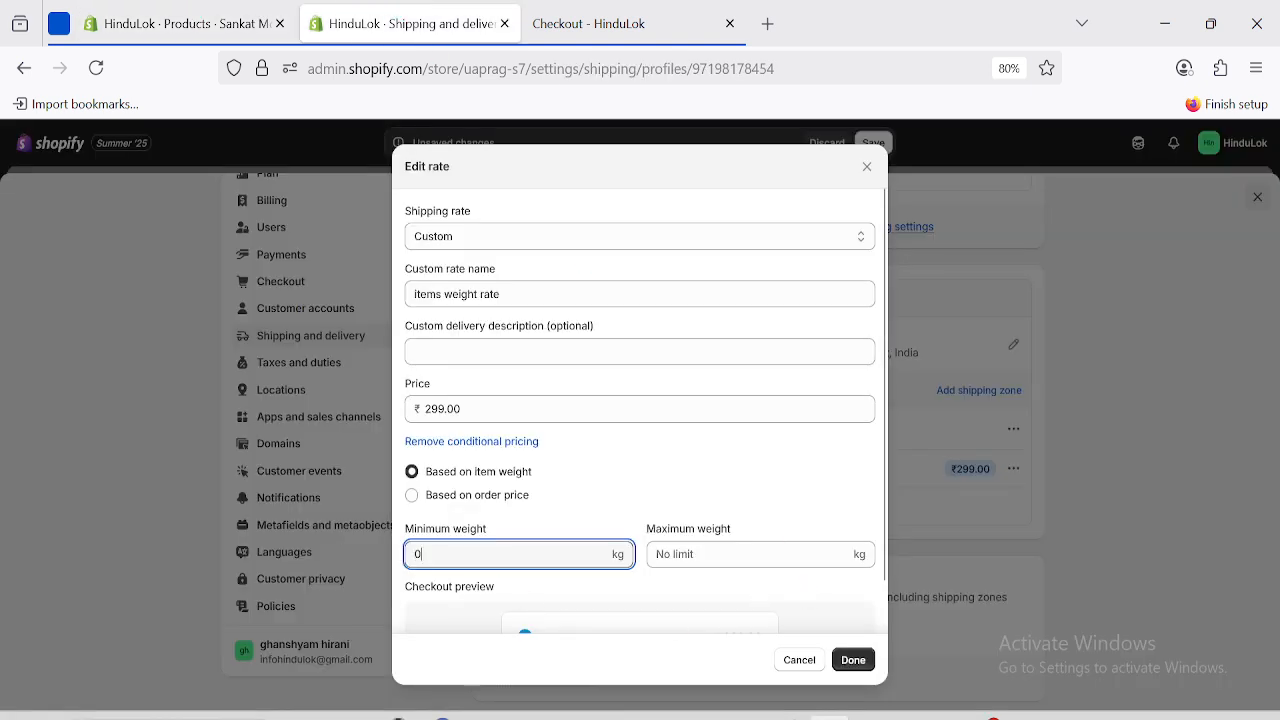
type(".7")
left_click(667, 555)
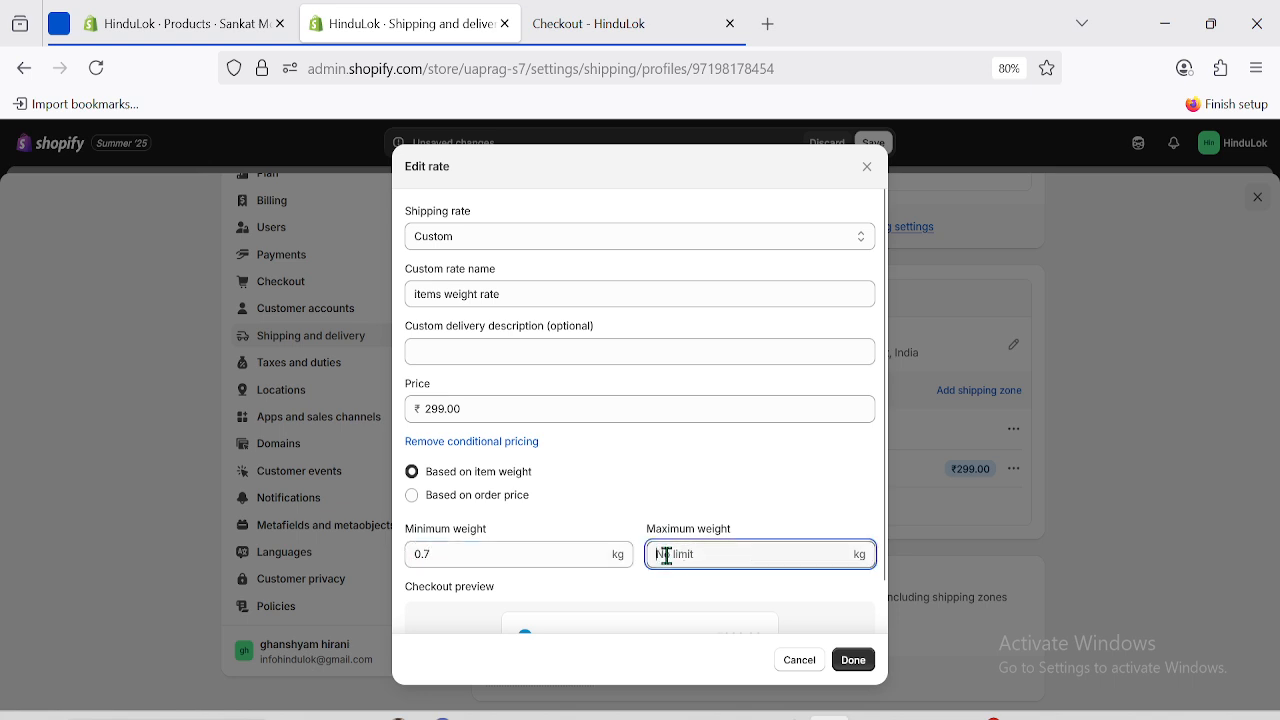
type("0.7")
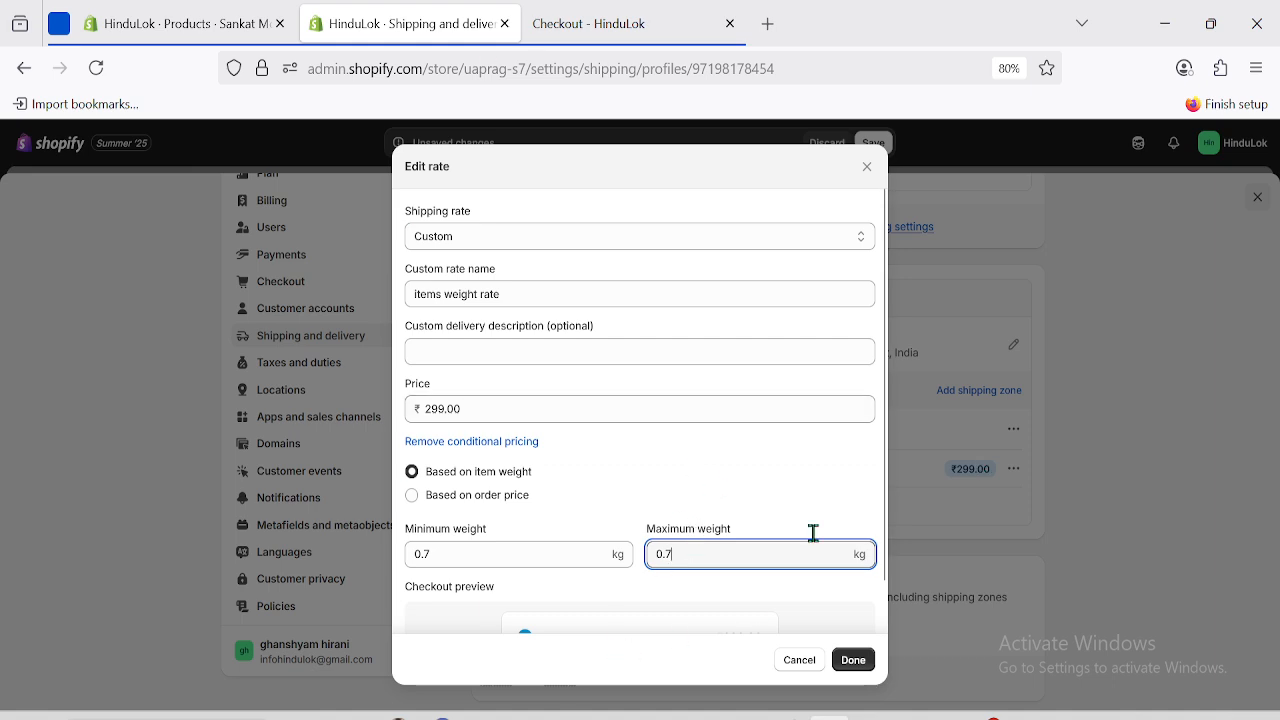
left_click(882, 555)
Confirm the 'items weight rate' name and 0.7–0.7 kg conditions, then close the dialog with Done.
scroll(879, 551, "down", 2)
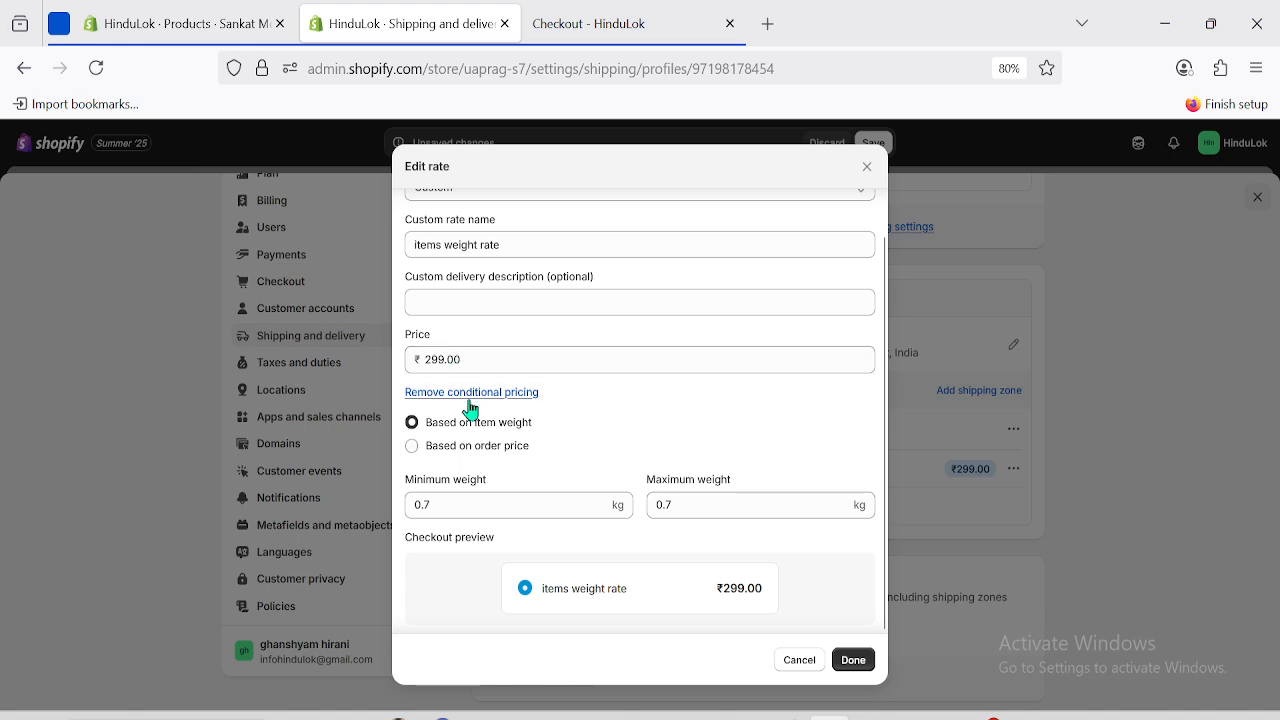
triple_click(511, 246)
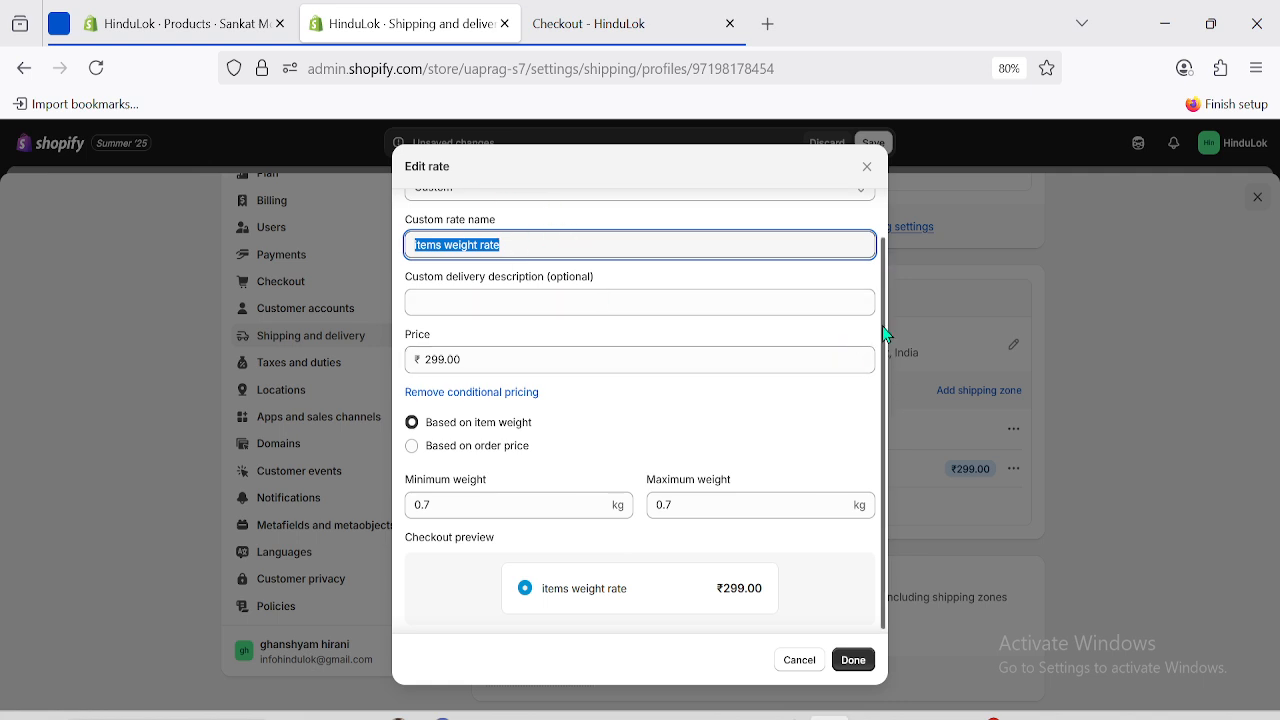
left_click_drag(882, 326, 880, 282)
triple_click(414, 293)
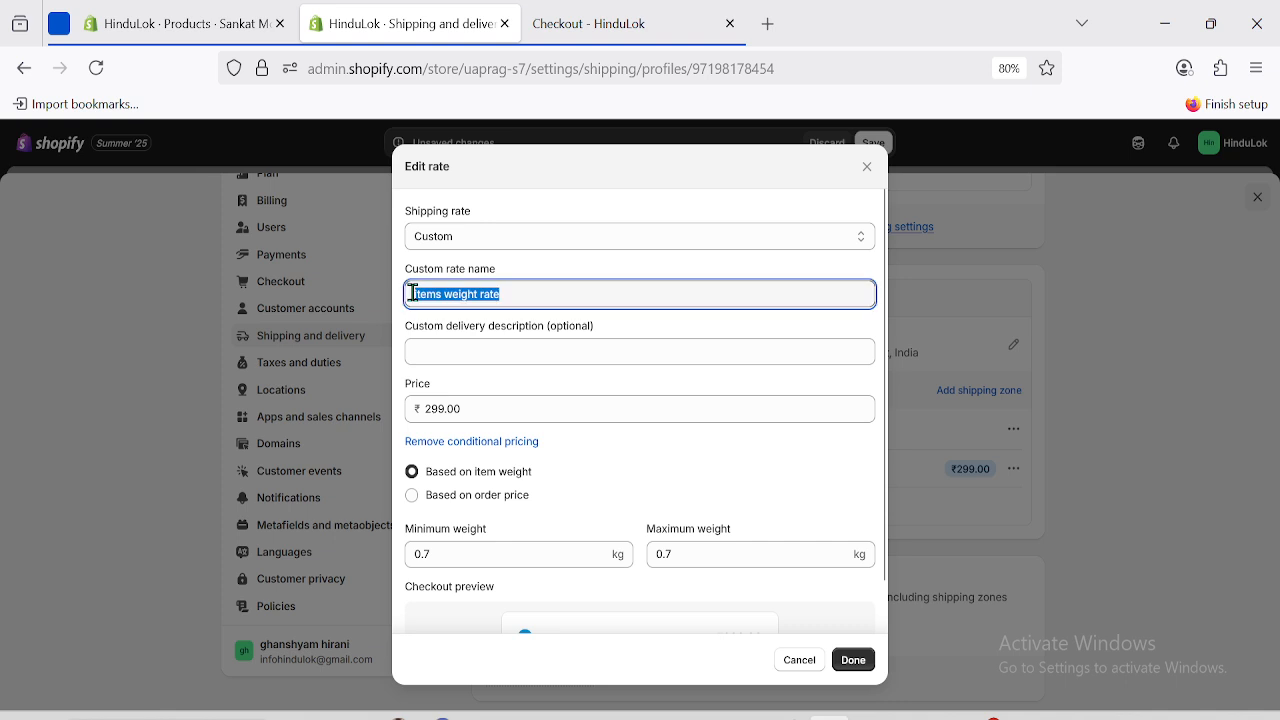
left_click(465, 293)
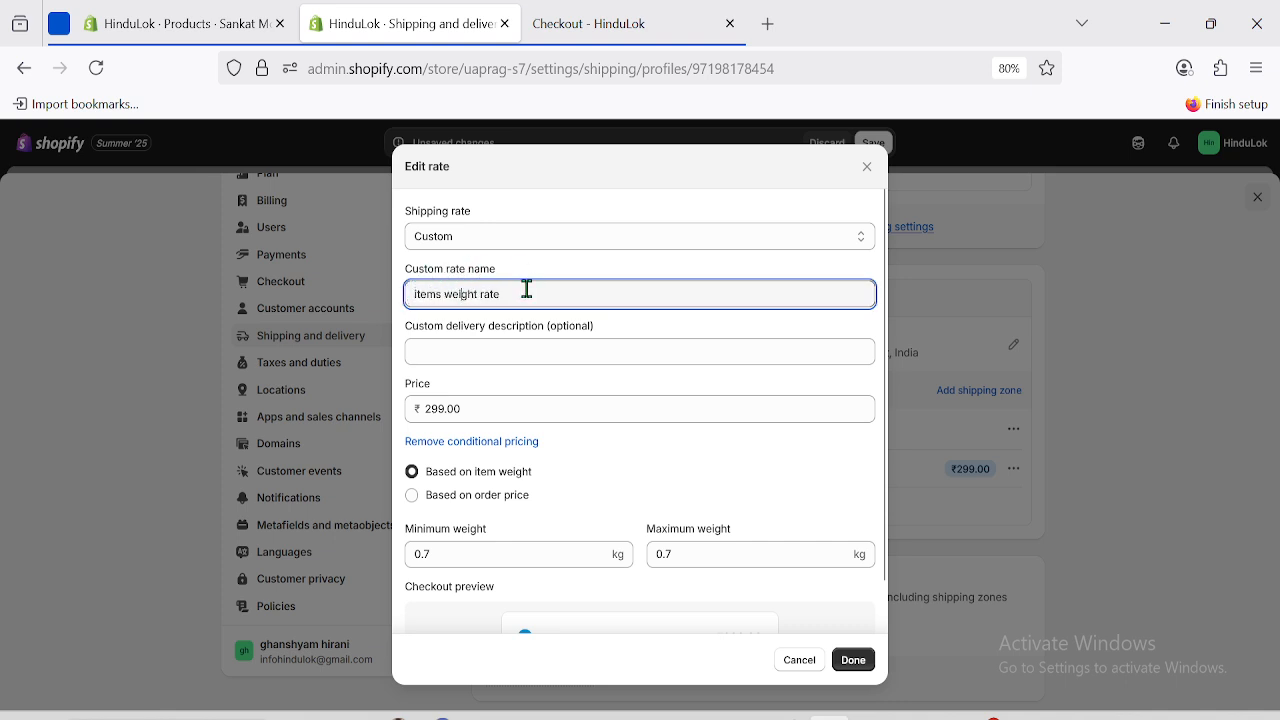
left_click(590, 23)
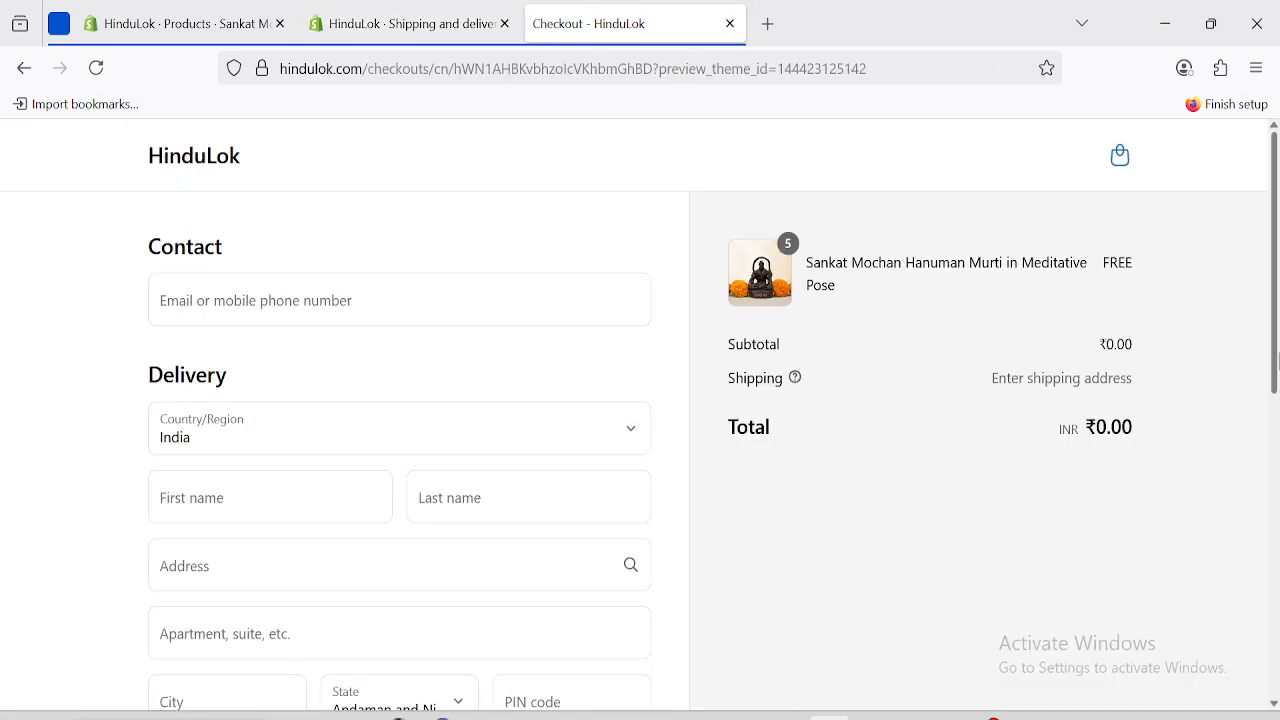
scroll(1277, 360, "down", 4)
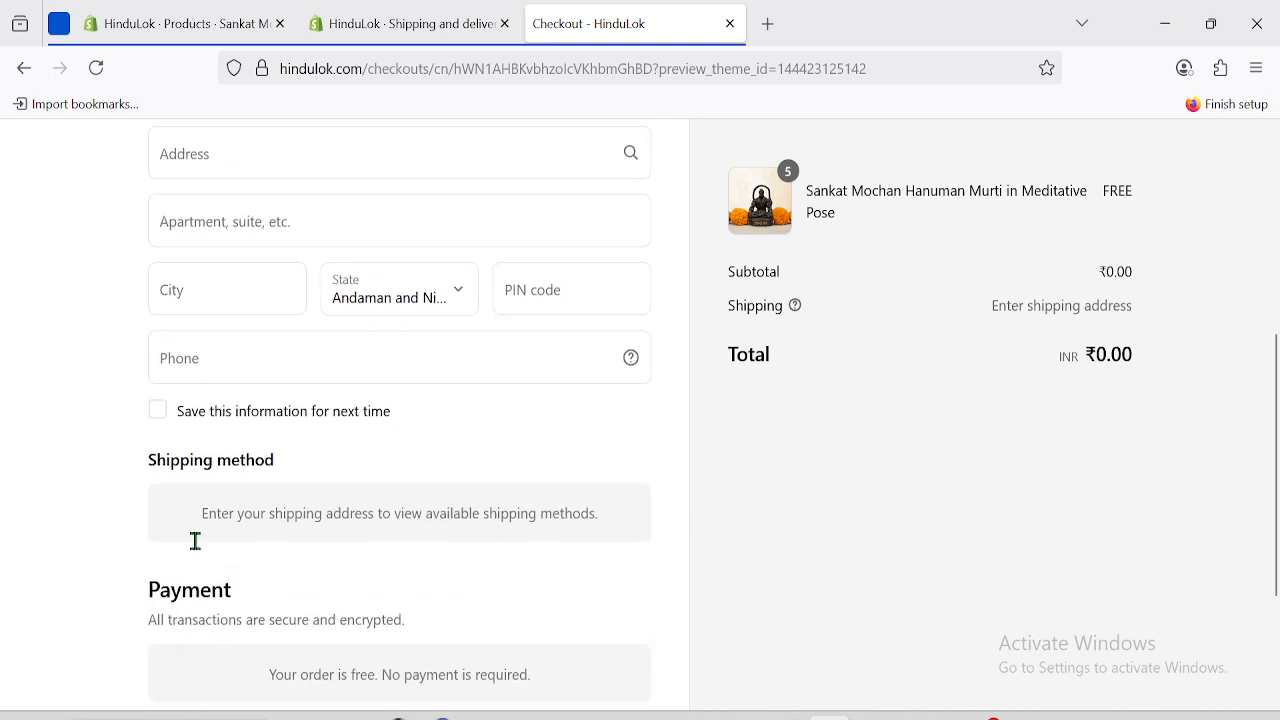
left_click(390, 14)
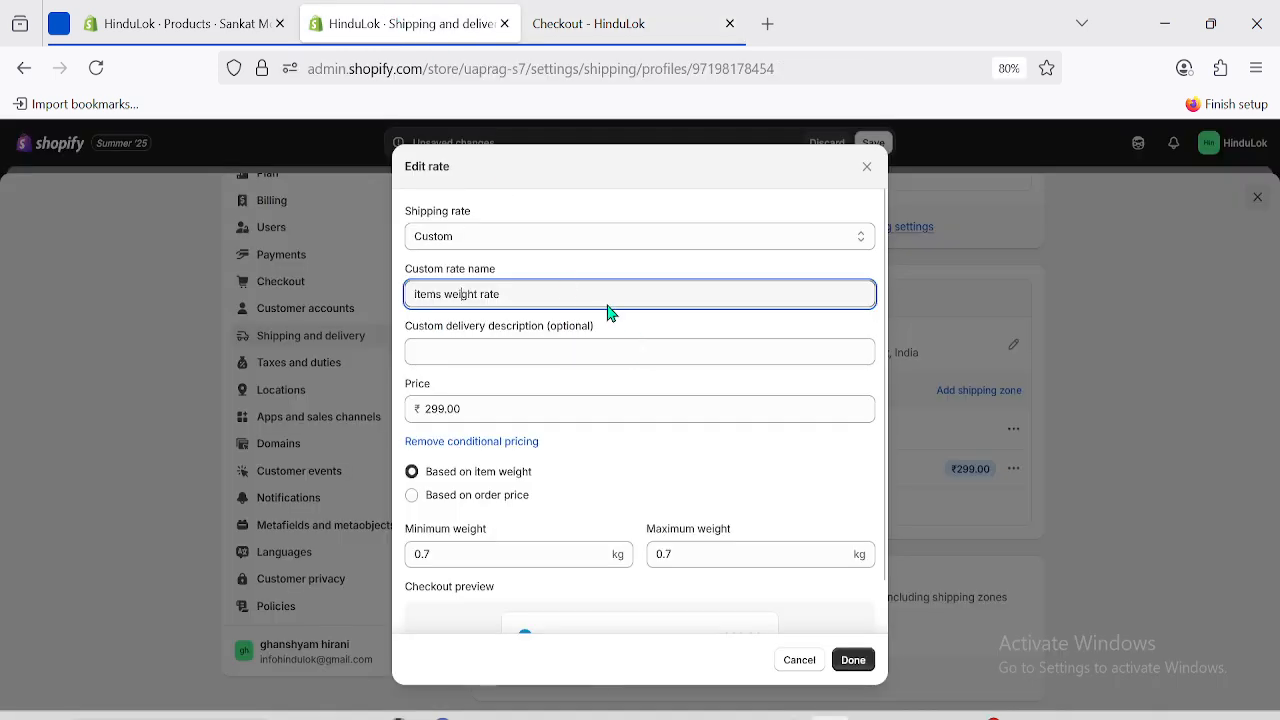
key("ctrl+a")
left_click(530, 292)
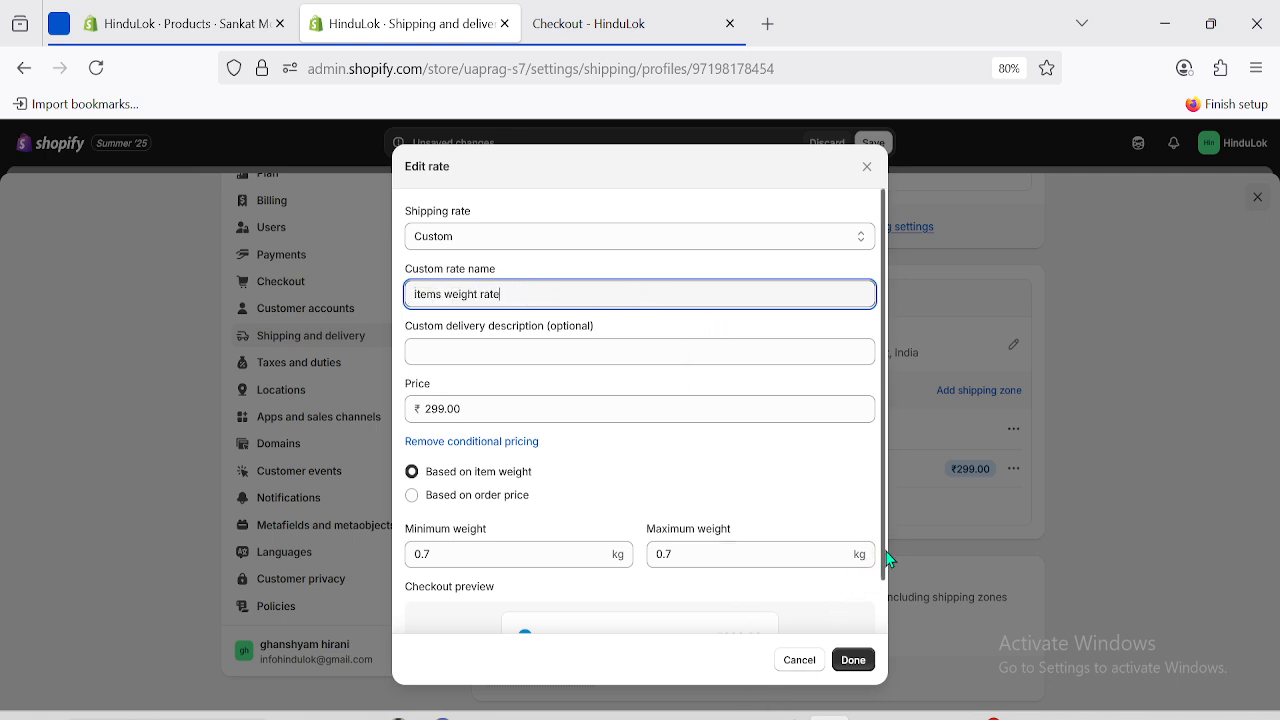
left_click_drag(886, 558, 888, 618)
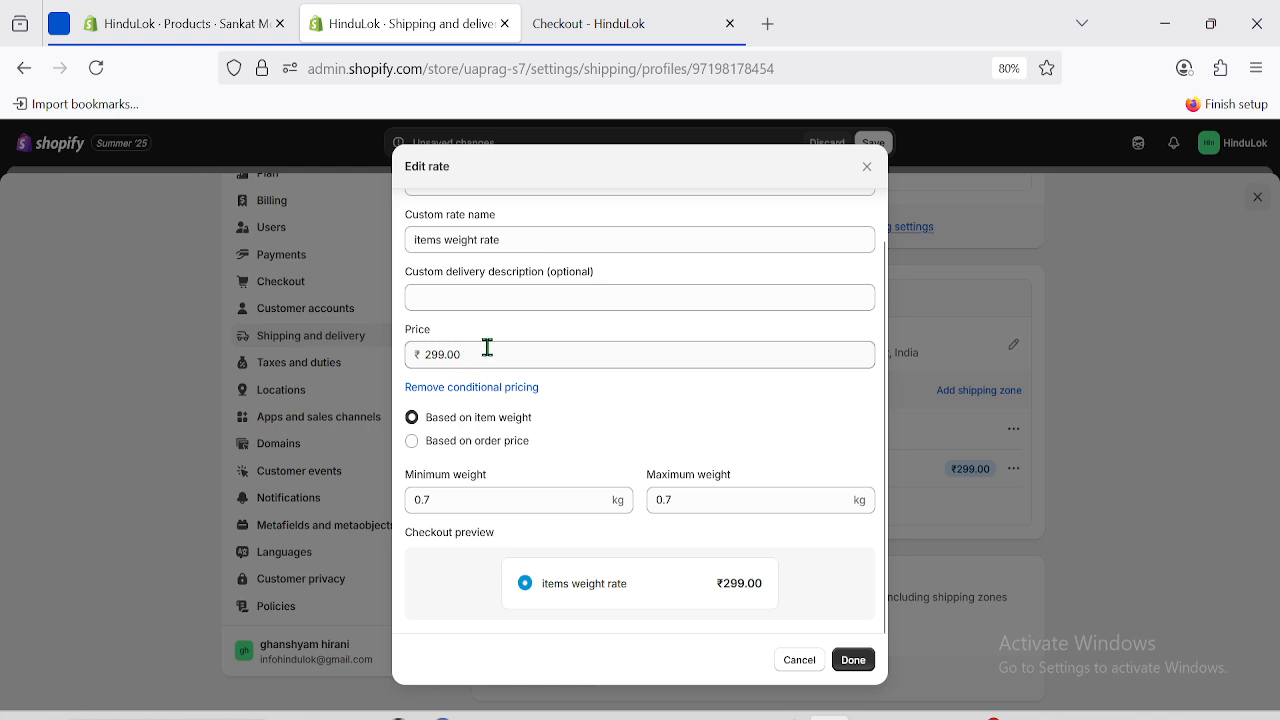
left_click(854, 661)
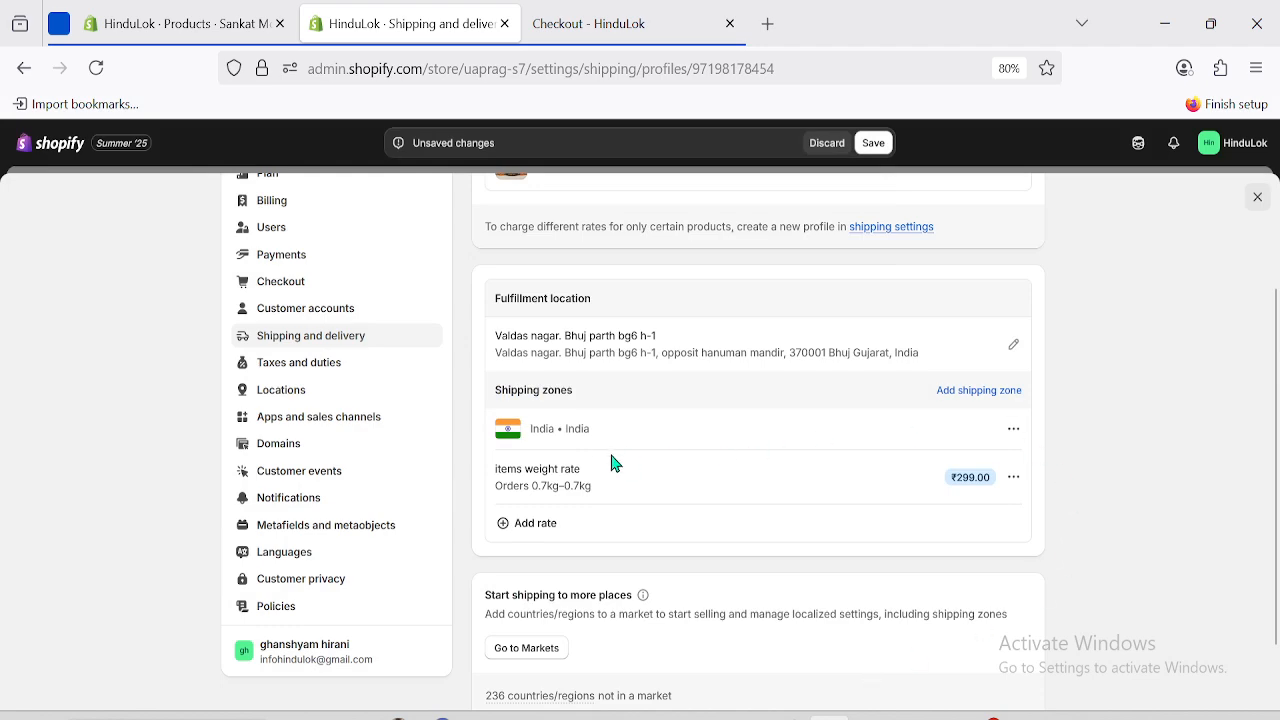
Add another India rate named 'items weight rate' with a price of ₹598.
left_click(514, 530)
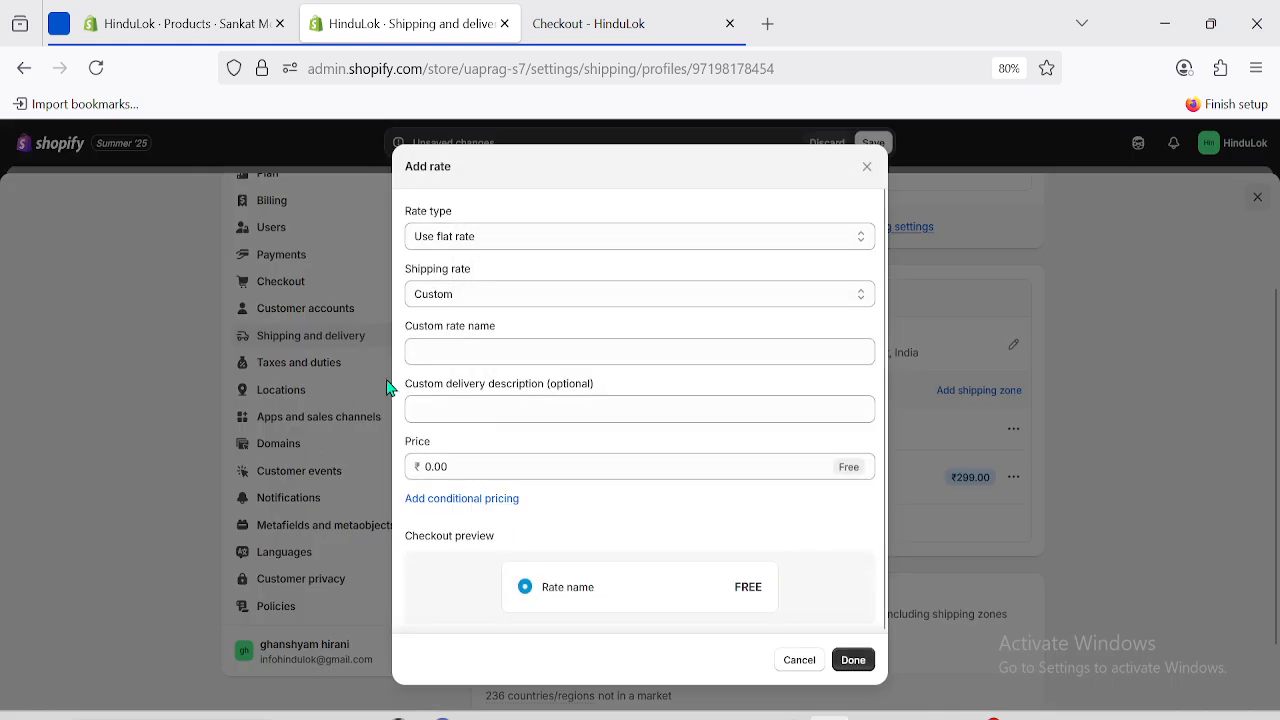
left_click(471, 350)
type("items weight rate")
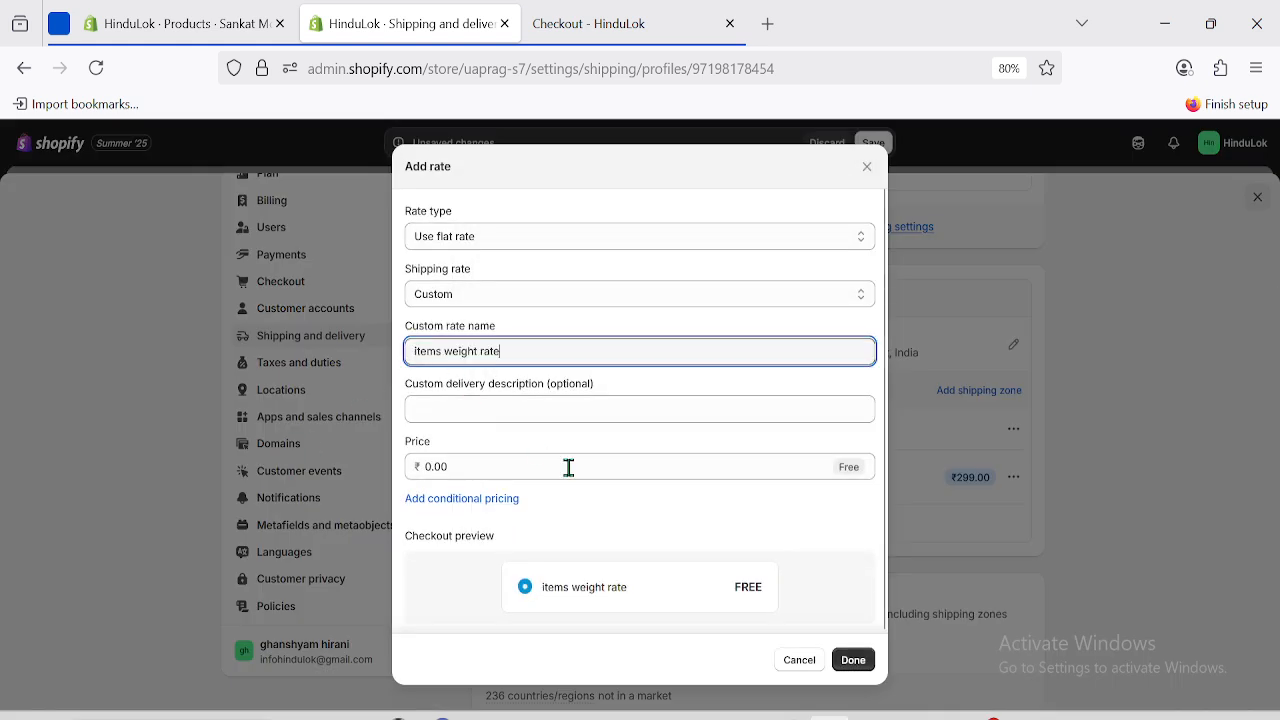
left_click(479, 466)
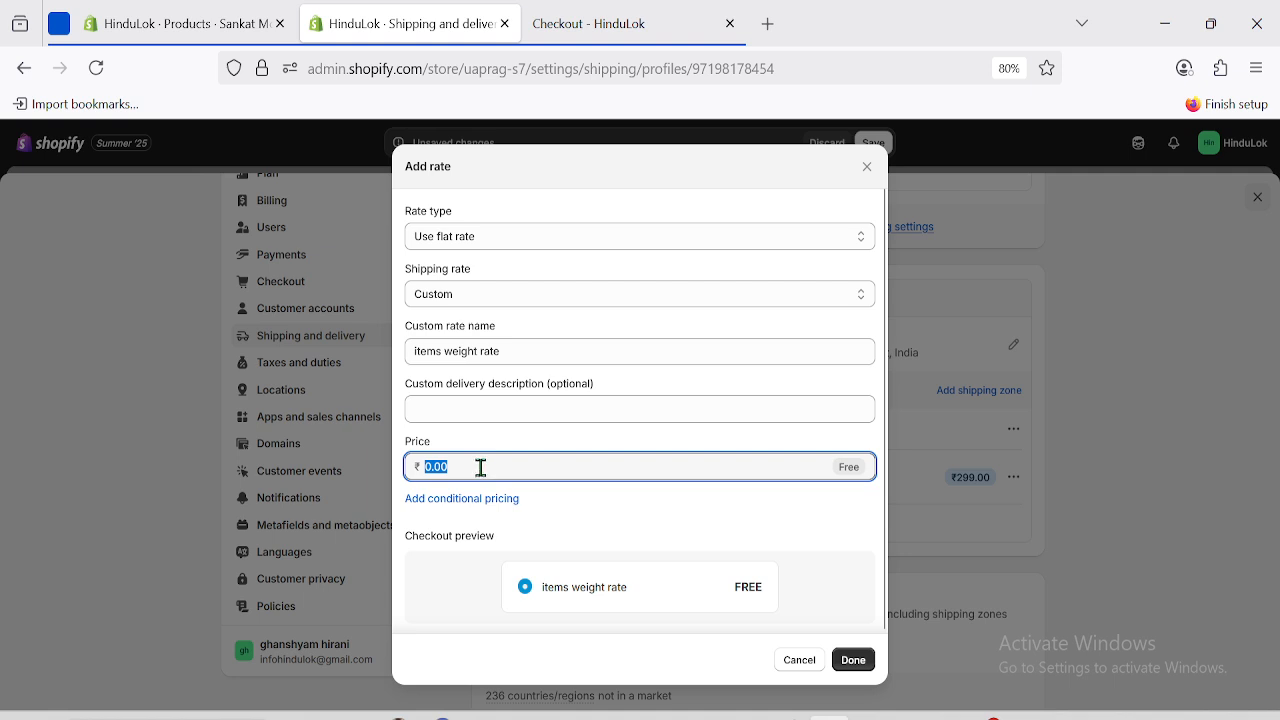
left_click(178, 12)
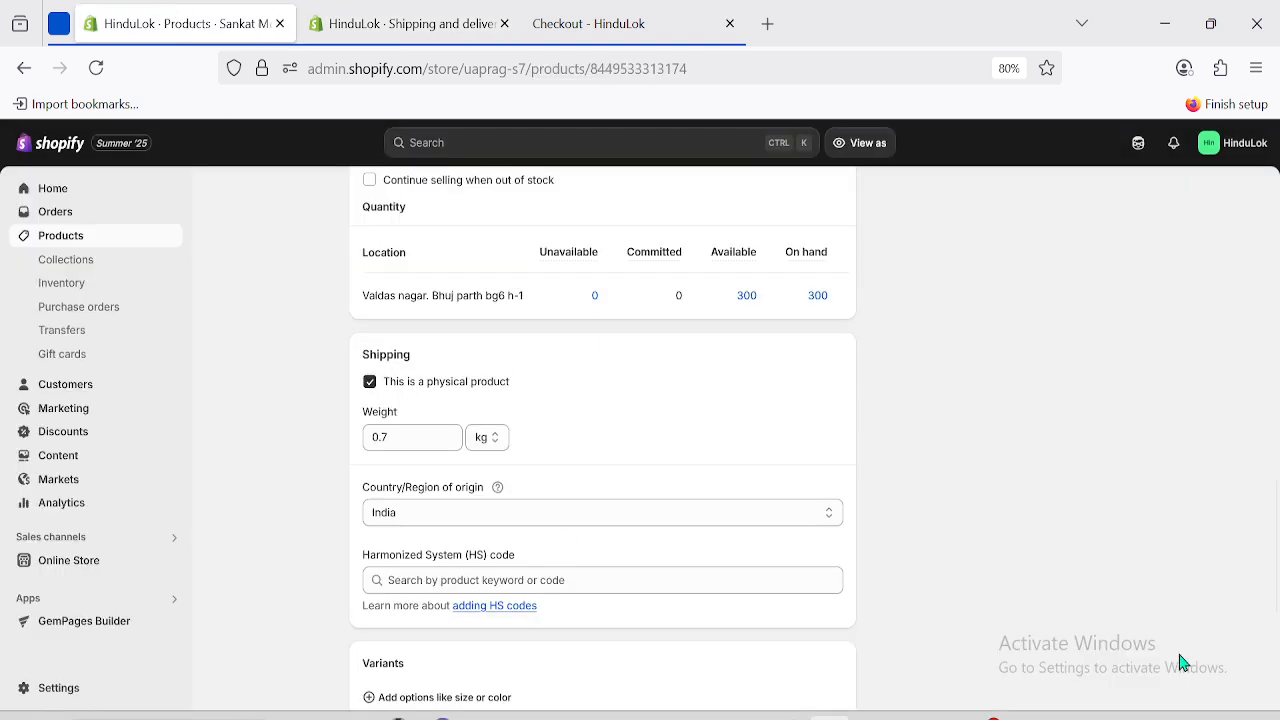
left_click(428, 10)
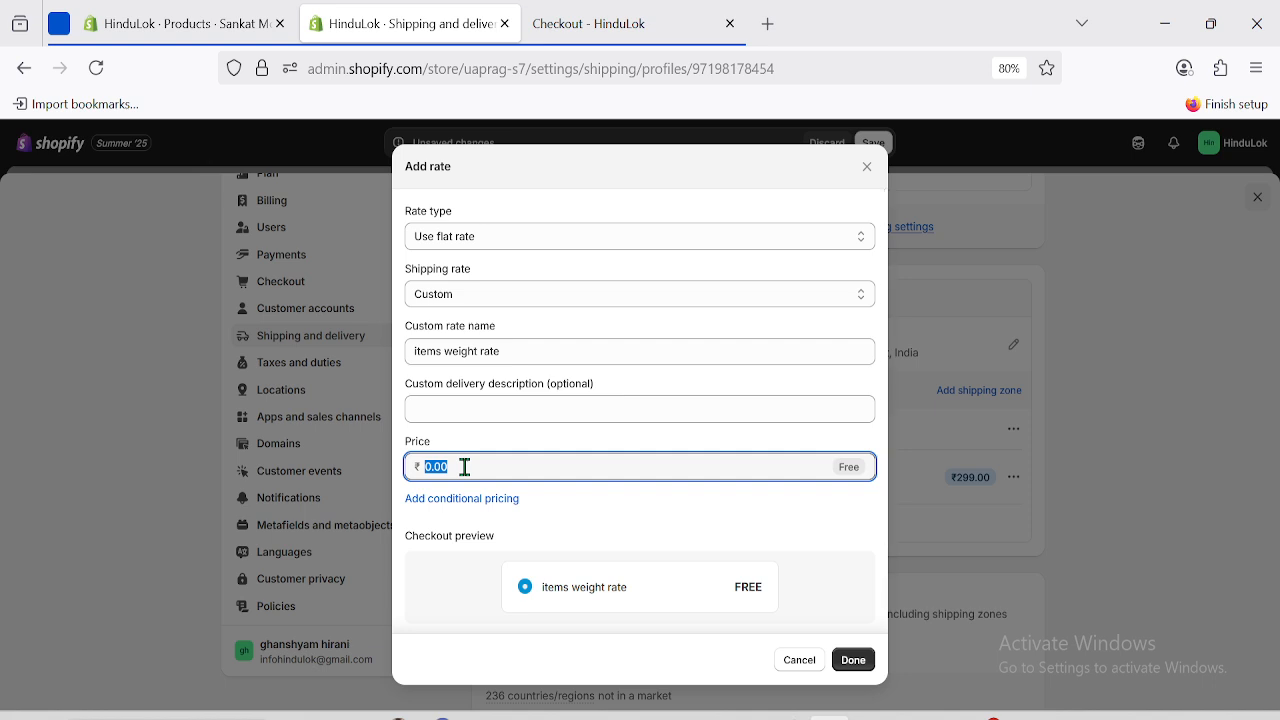
type("598")
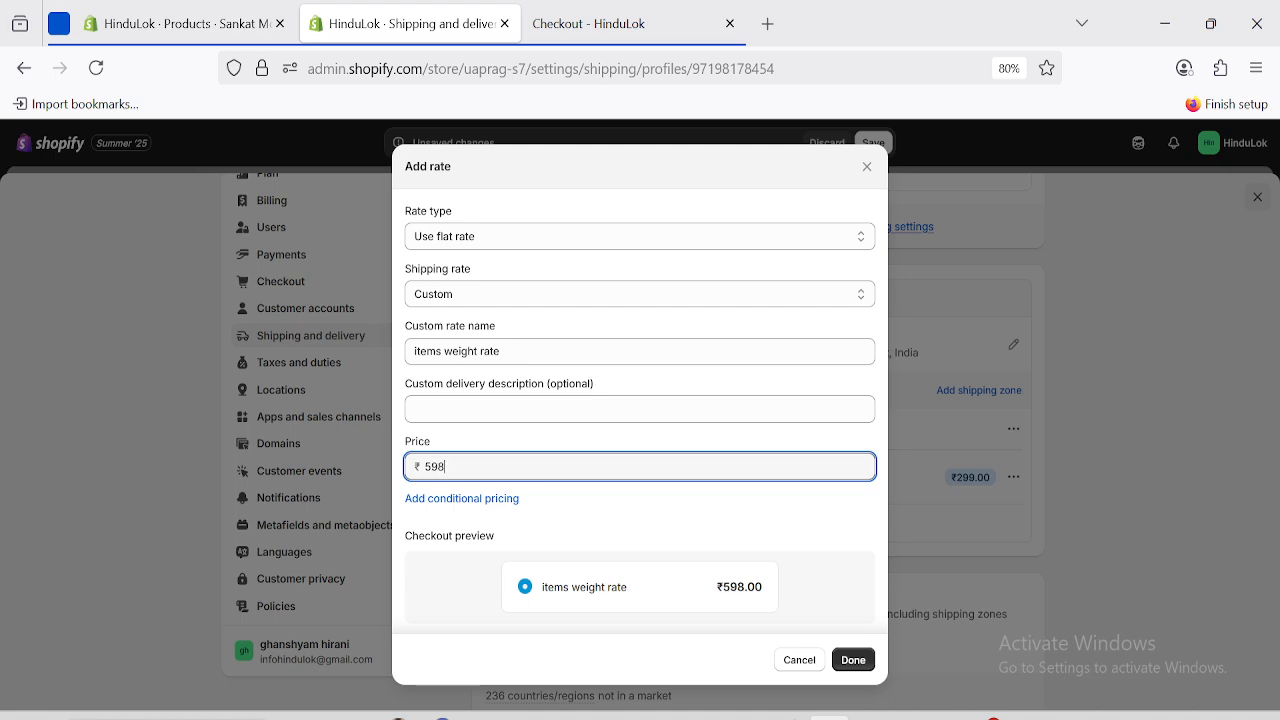
left_click(596, 12)
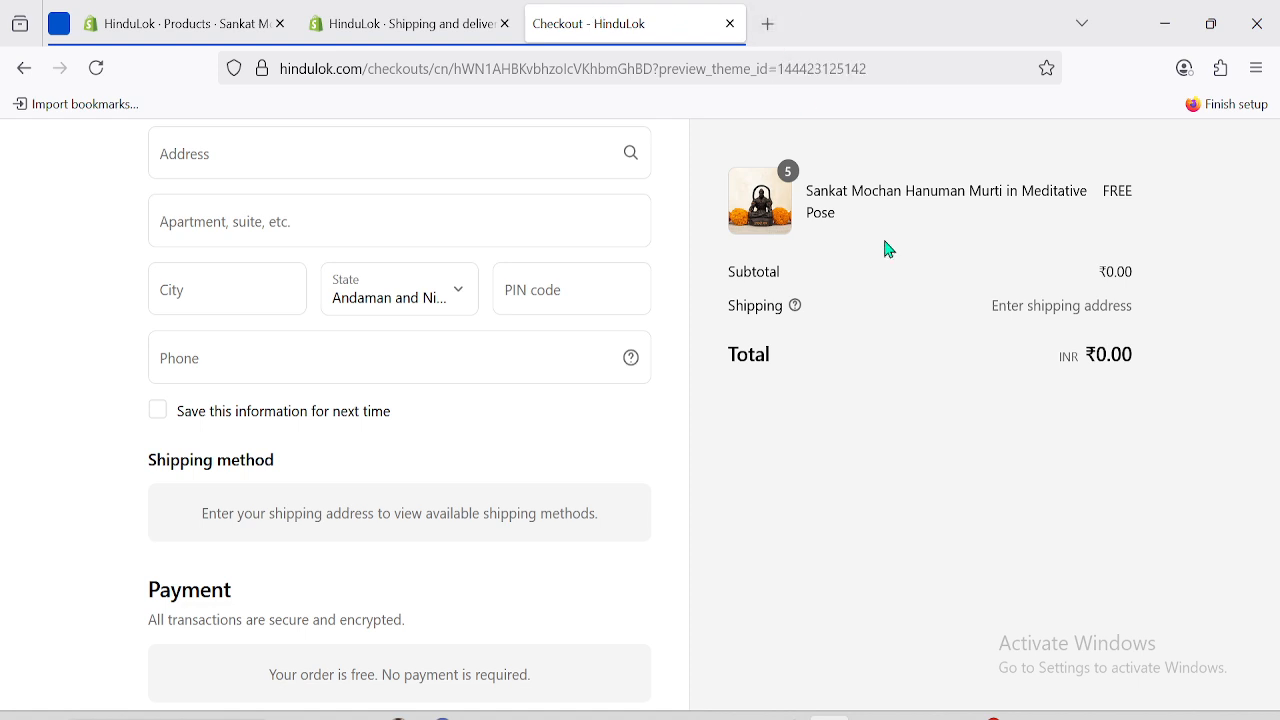
left_click(391, 20)
left_click(488, 463)
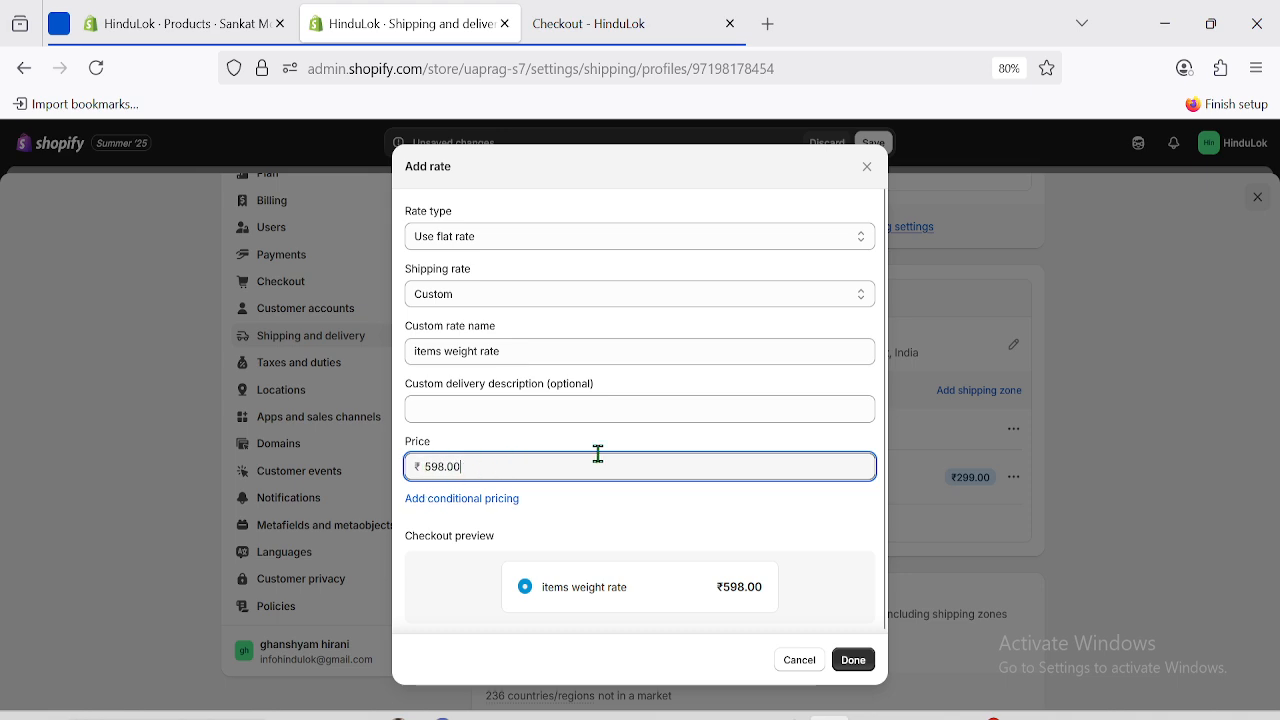
Add item-weight conditional pricing to the rate after checking the product's weight.
left_click(460, 500)
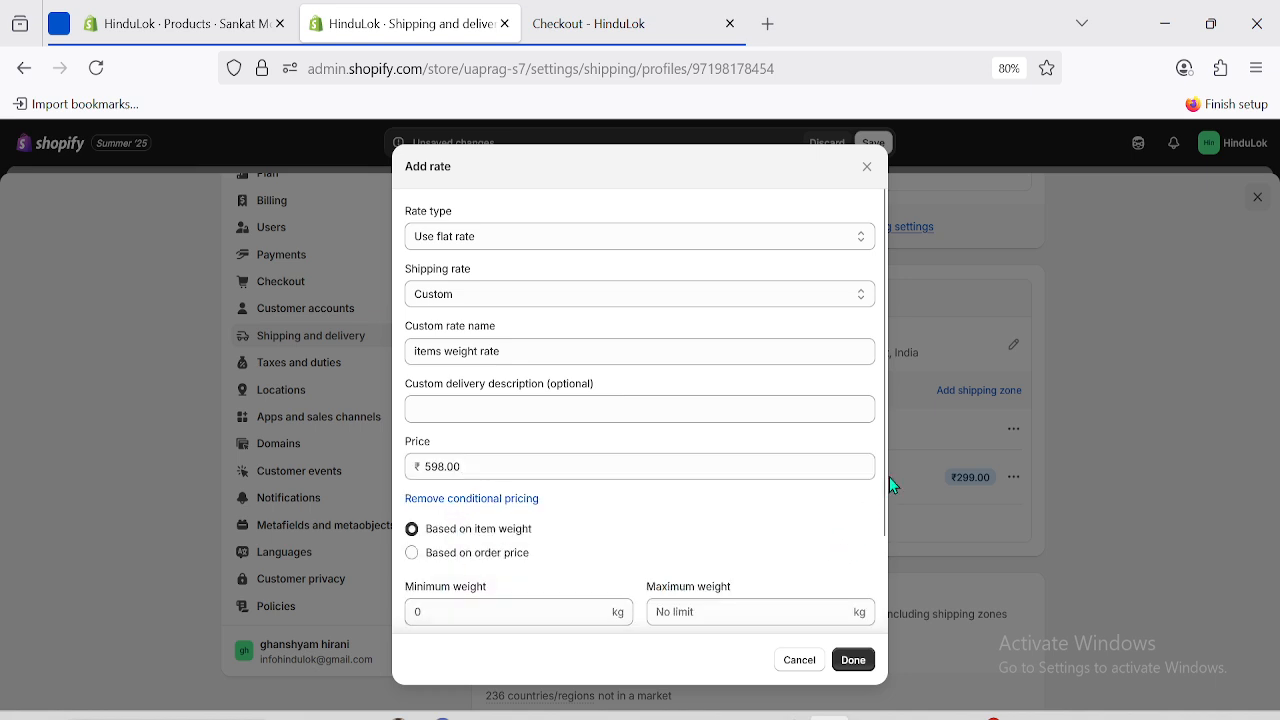
scroll(883, 562, "down", 2)
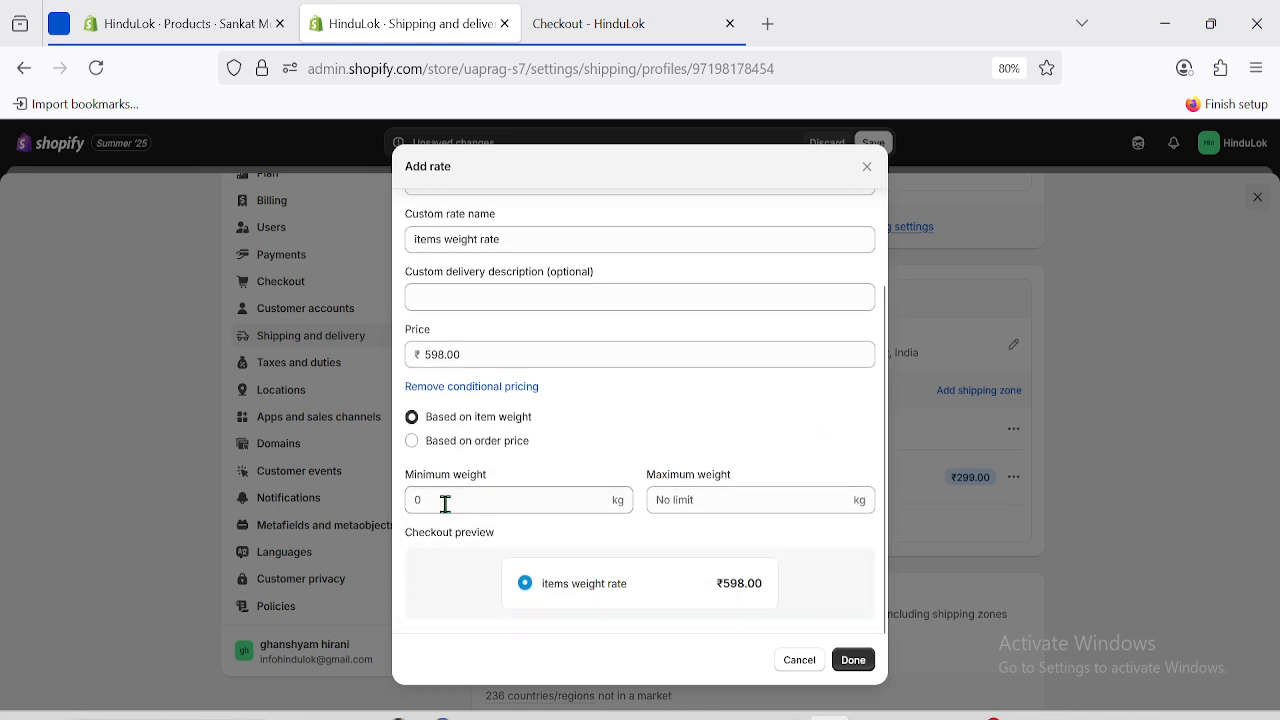
left_click(112, 12)
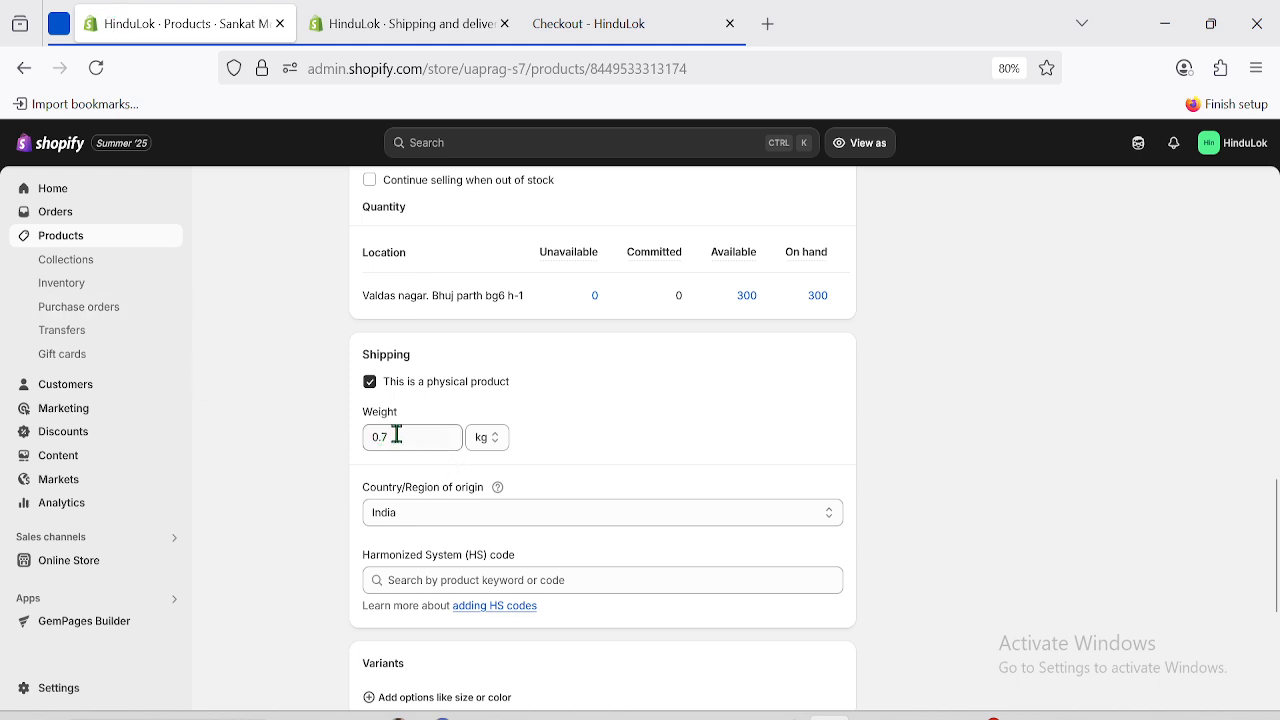
left_click(443, 14)
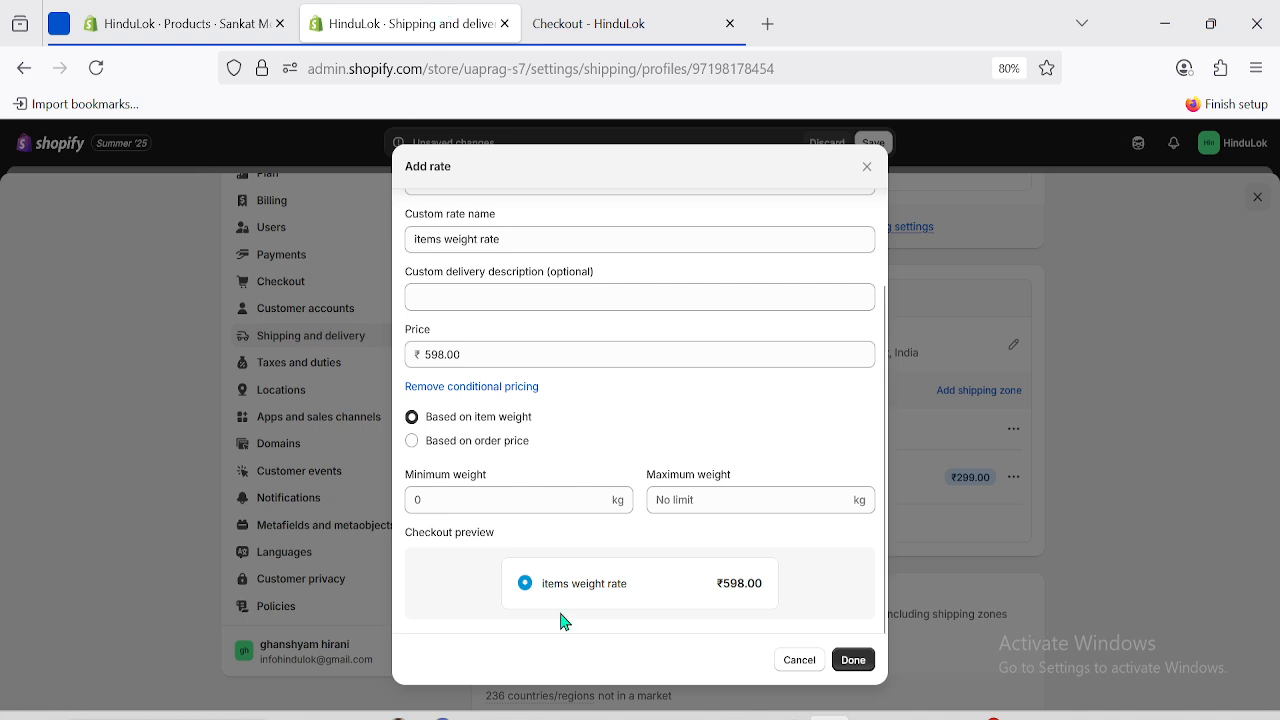
left_click(592, 24)
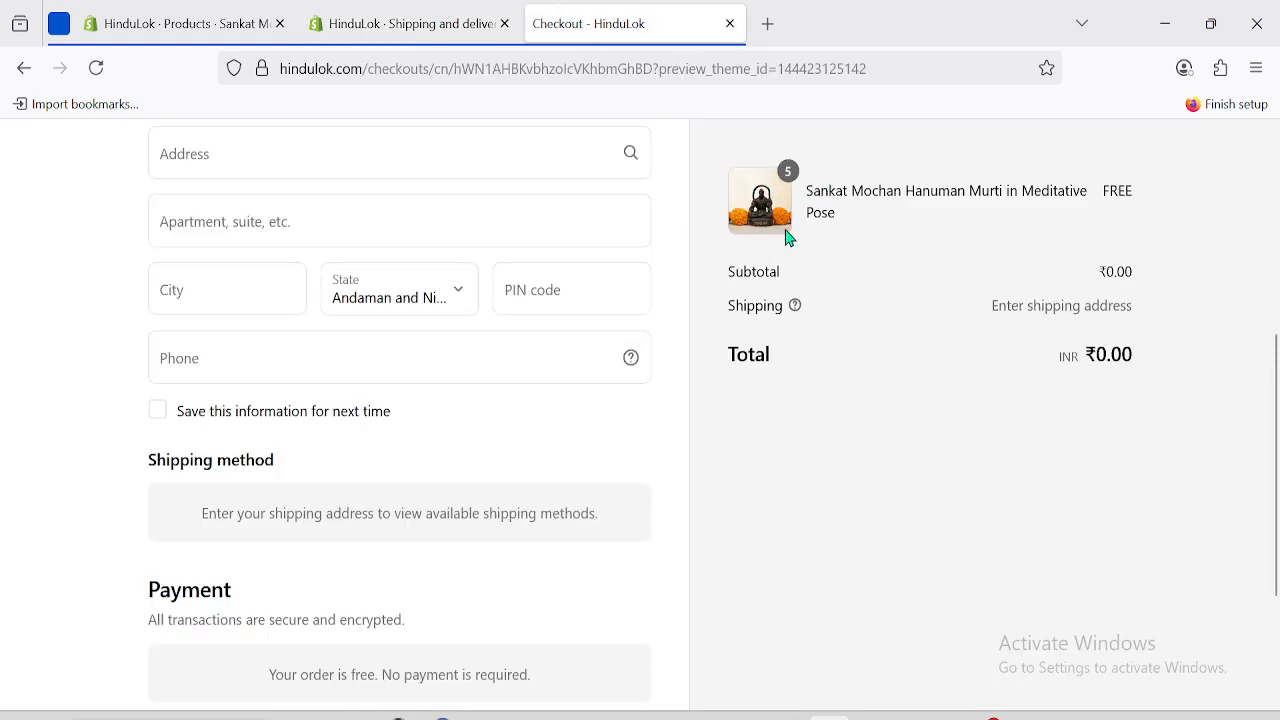
left_click(415, 10)
key("ctrl+shift+Tab")
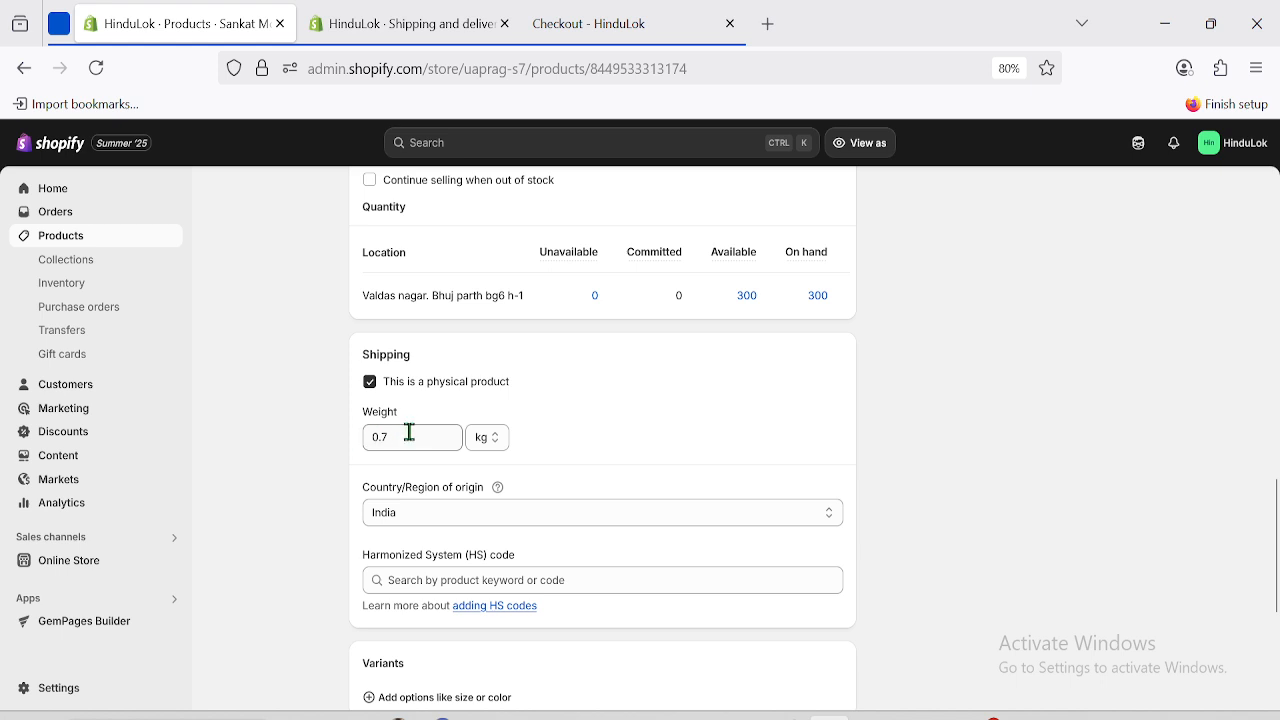
left_click(374, 14)
Set minimum and maximum weight to 1.4 kg, keeping the price at ₹598.00.
left_click(461, 500)
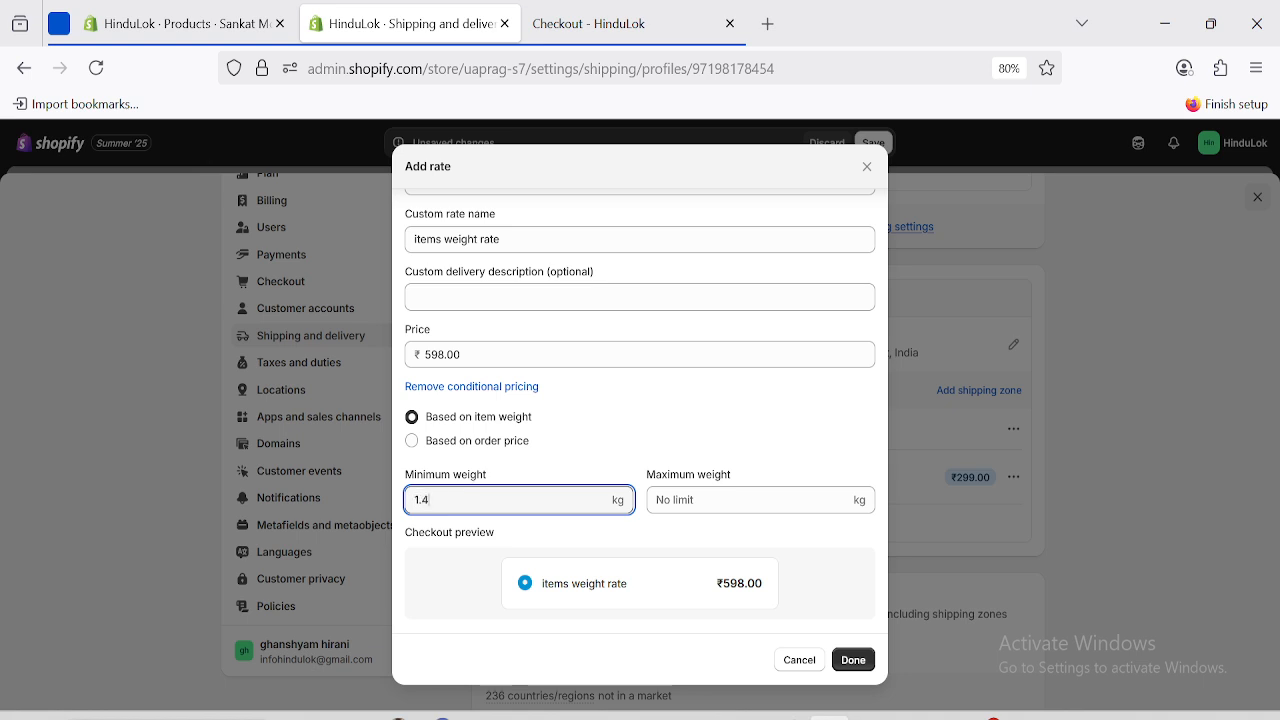
left_click(692, 507)
type("1.")
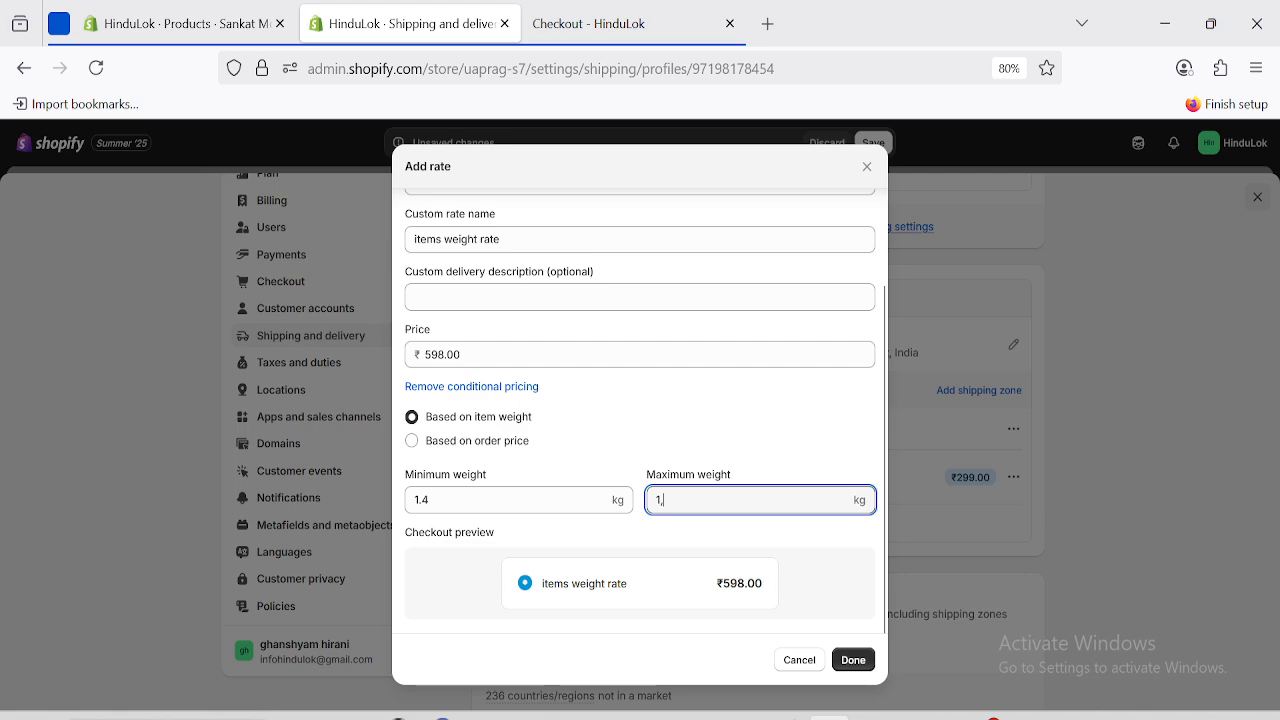
key("BackSpace")
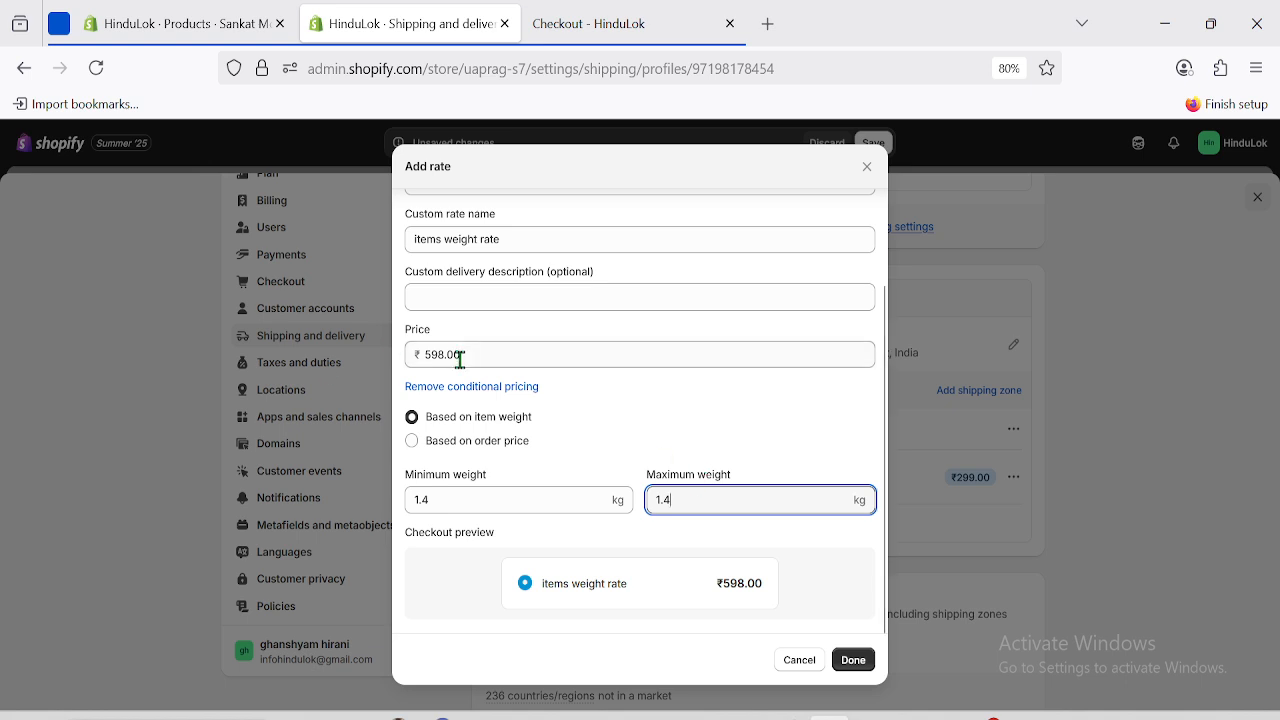
left_click_drag(422, 355, 489, 355)
double_click(496, 355)
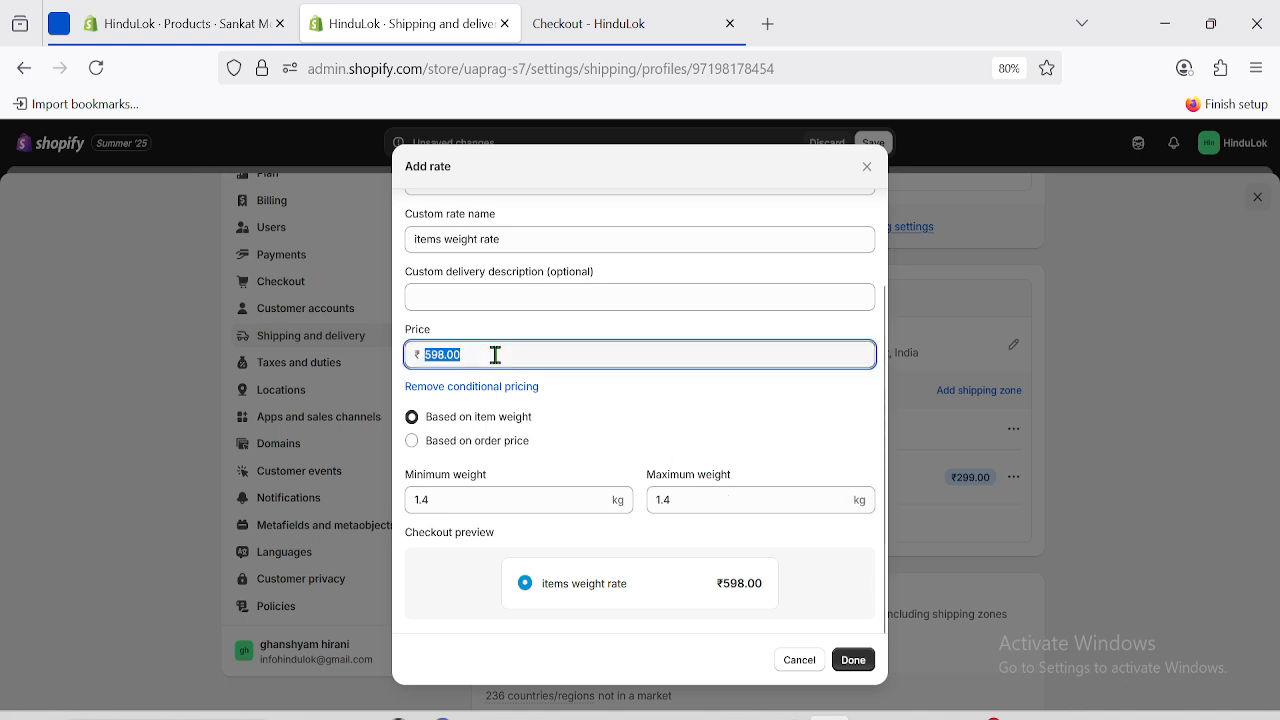
left_click(496, 355)
double_click(470, 356)
left_click(758, 438)
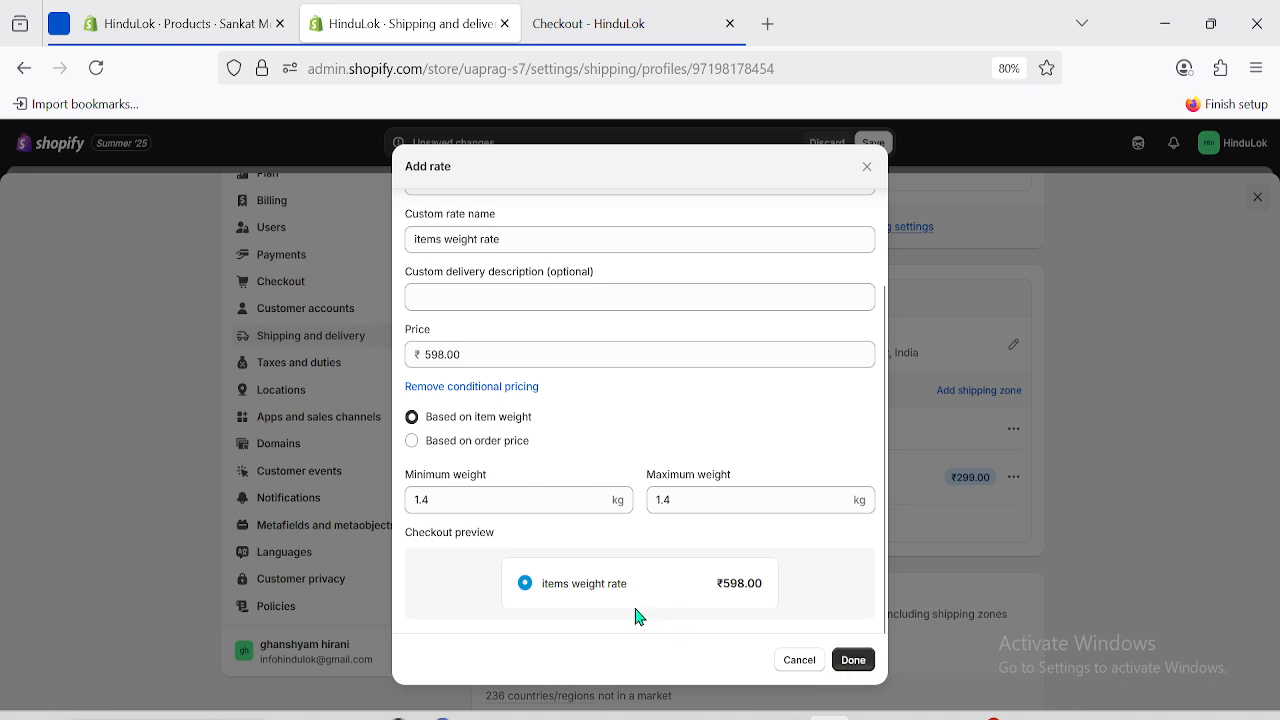
Confirm the 1.4 kg rate and paste 'items weight rate' as a new rate's name.
left_click(853, 660)
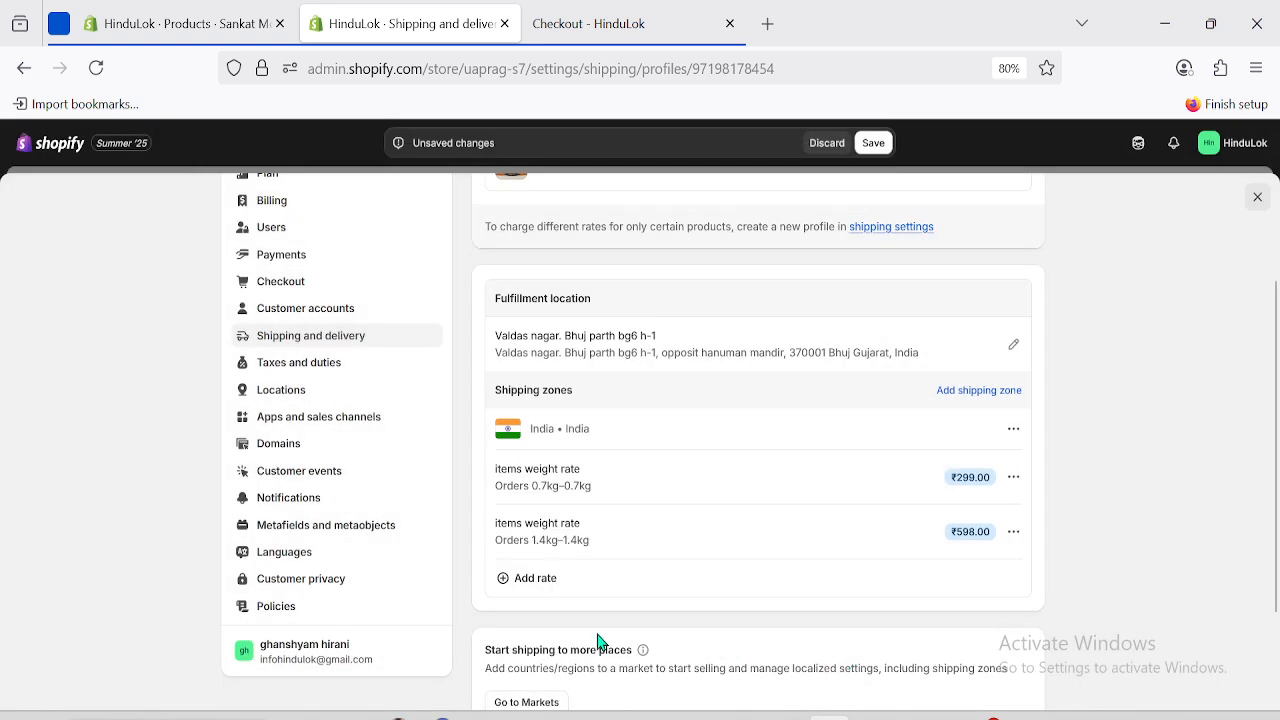
left_click(530, 582)
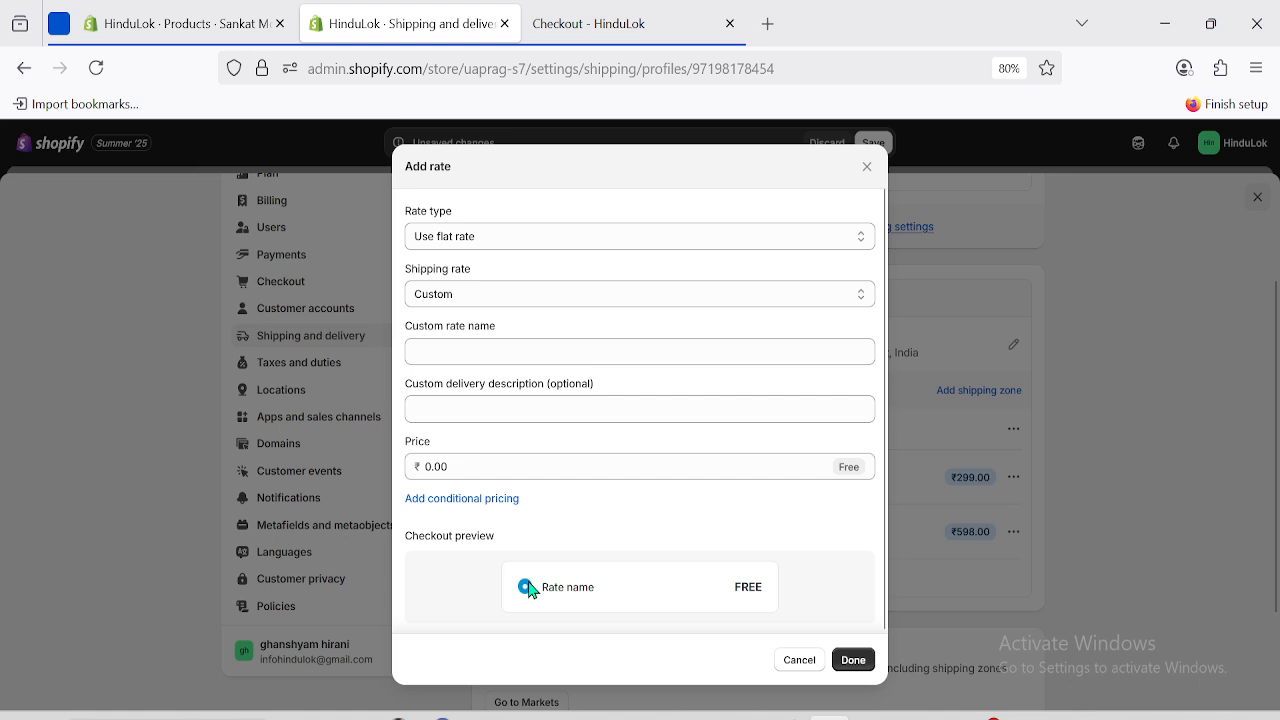
left_click(448, 353)
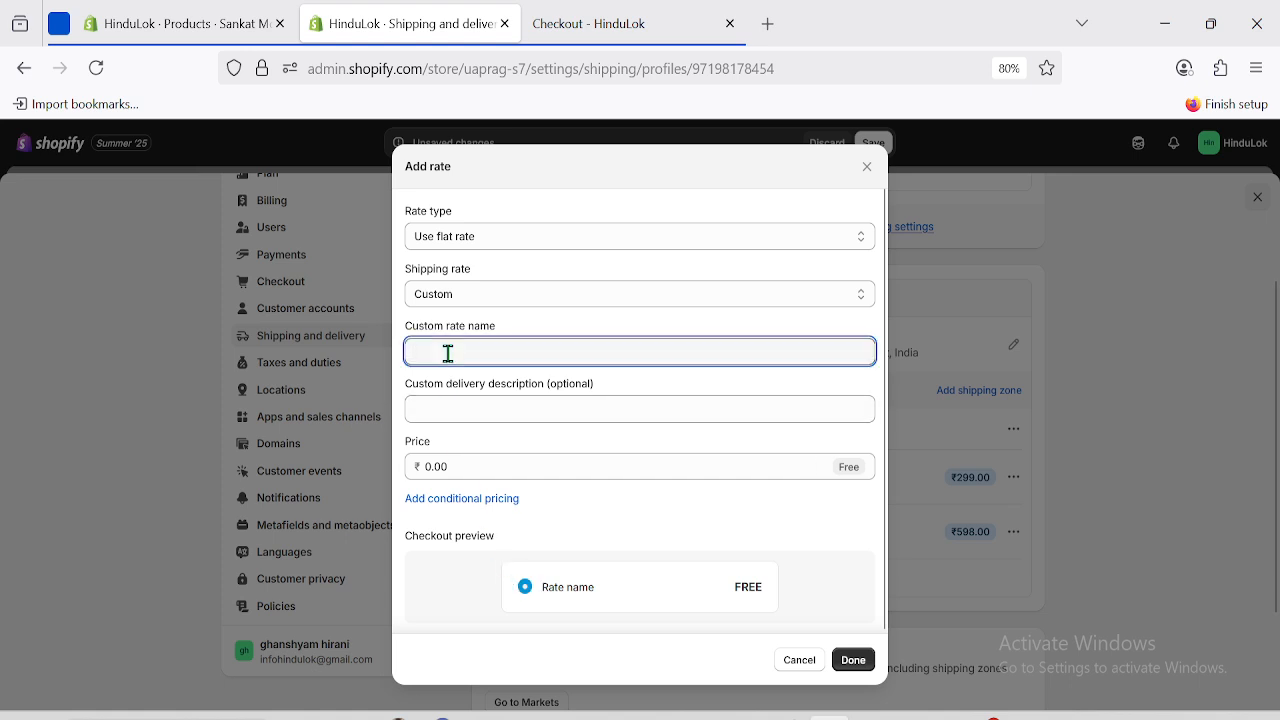
type("items weight rate")
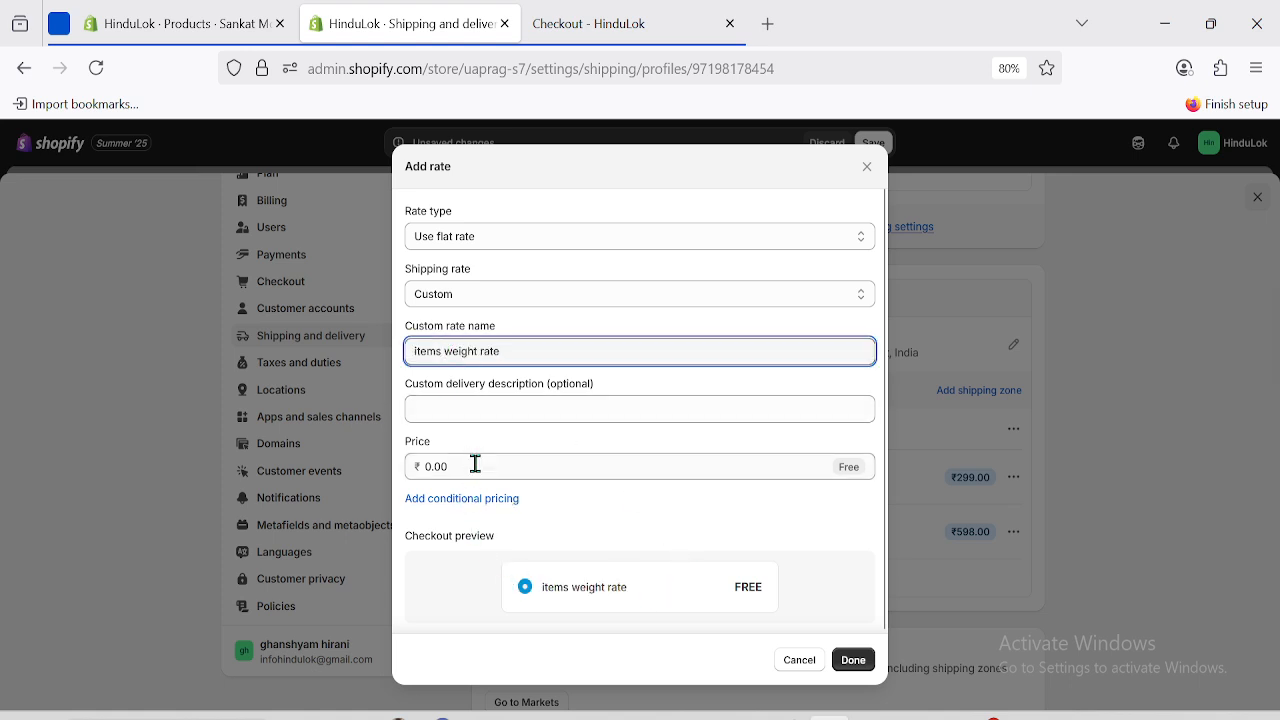
Bring up Google's calculator by searching 'cal' in a new tab.
left_click(768, 24)
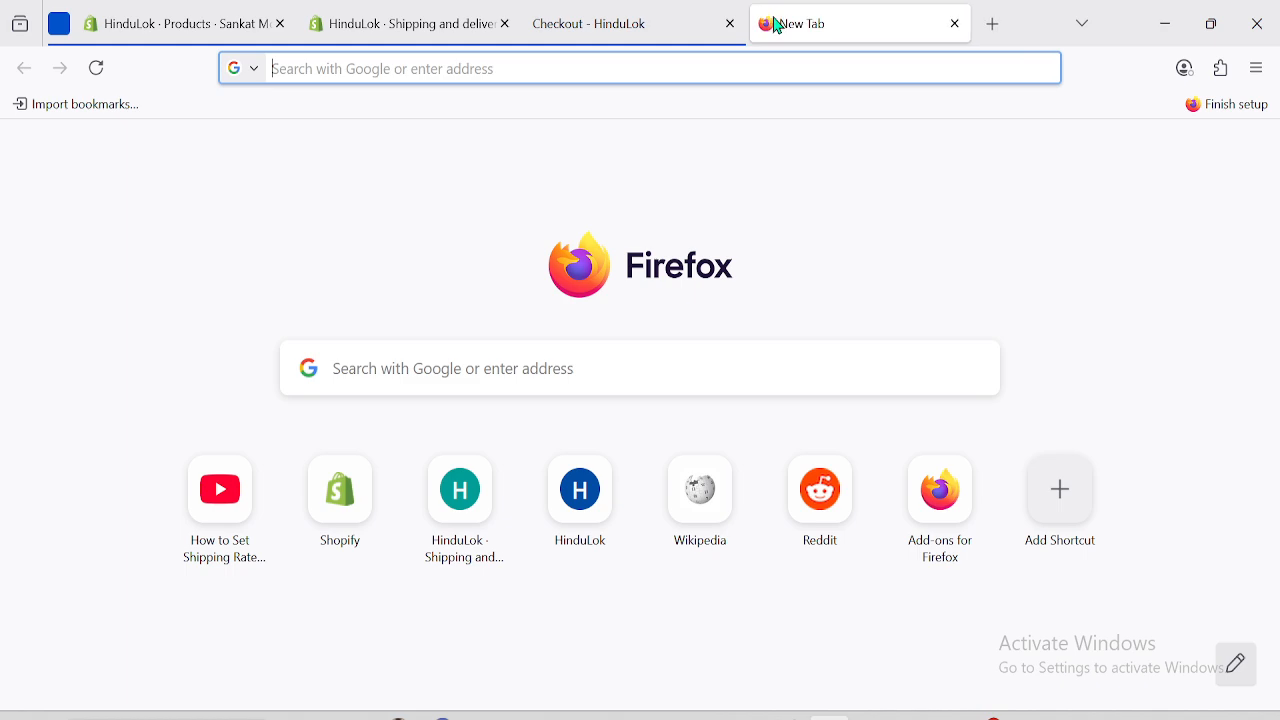
left_click(418, 371)
type("cal")
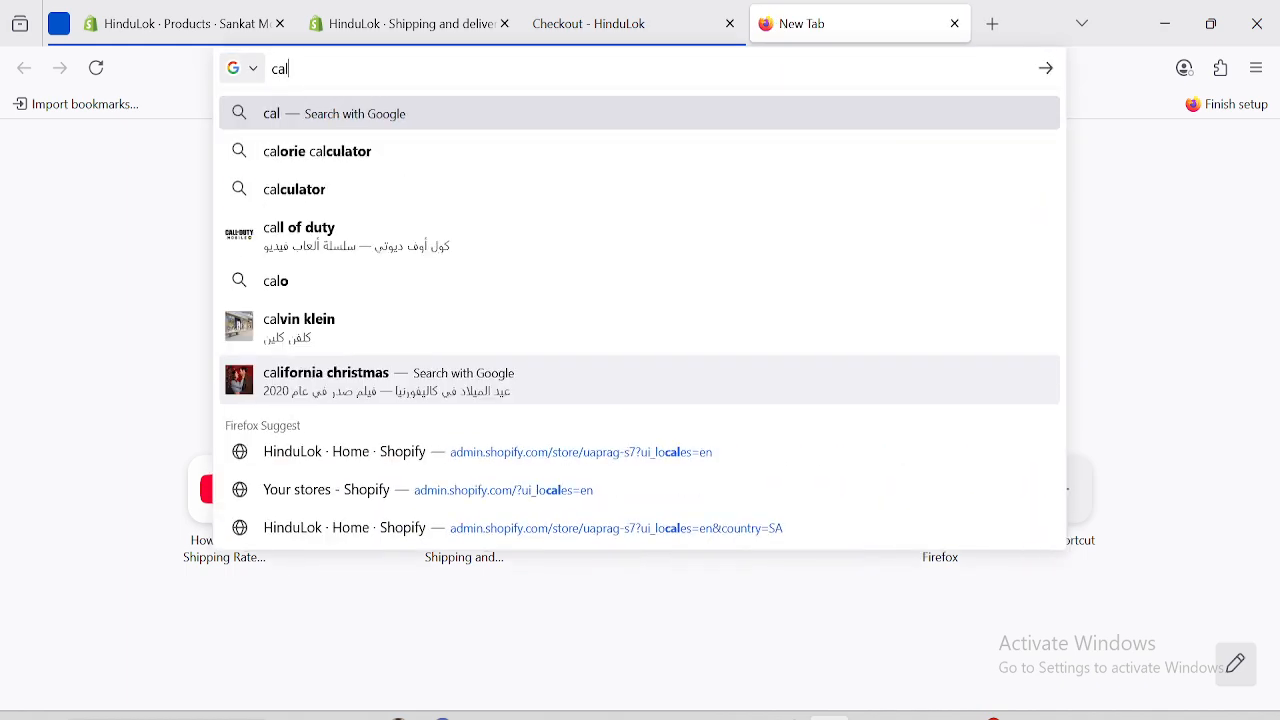
left_click(343, 195)
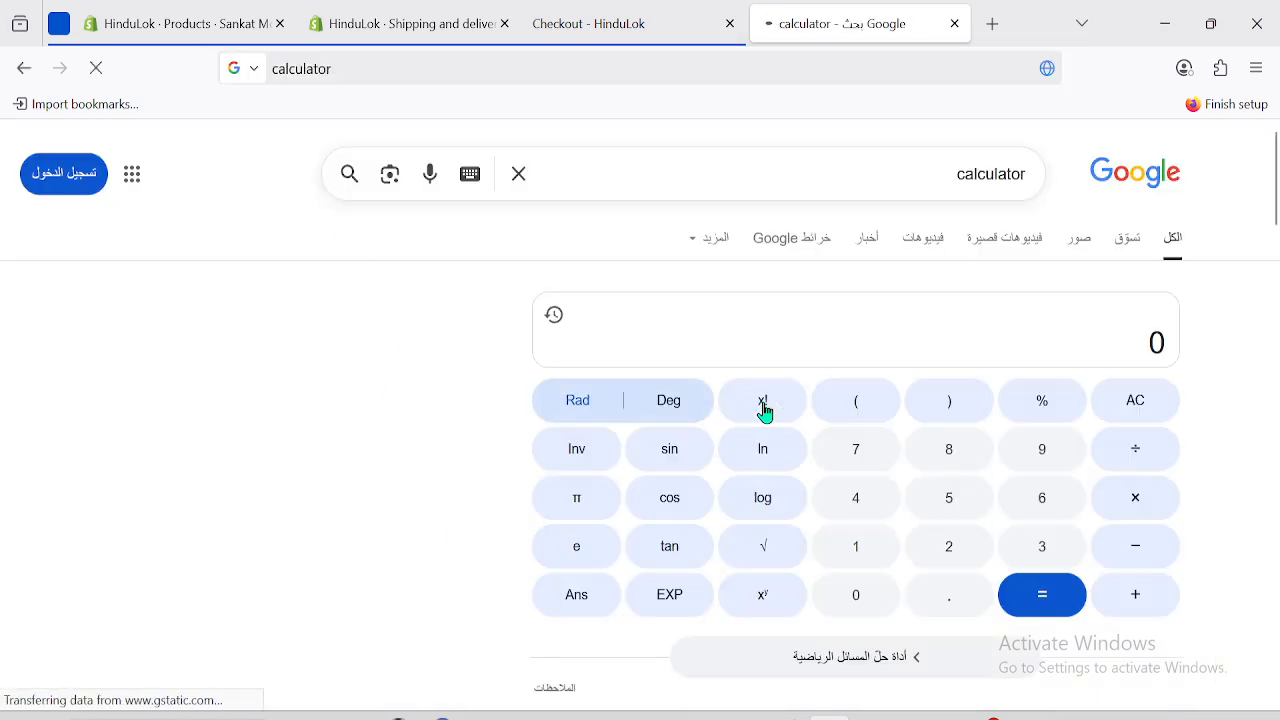
Calculate 299 × 3 = 897, then go back to the Shopify rate dialog.
left_click(947, 544)
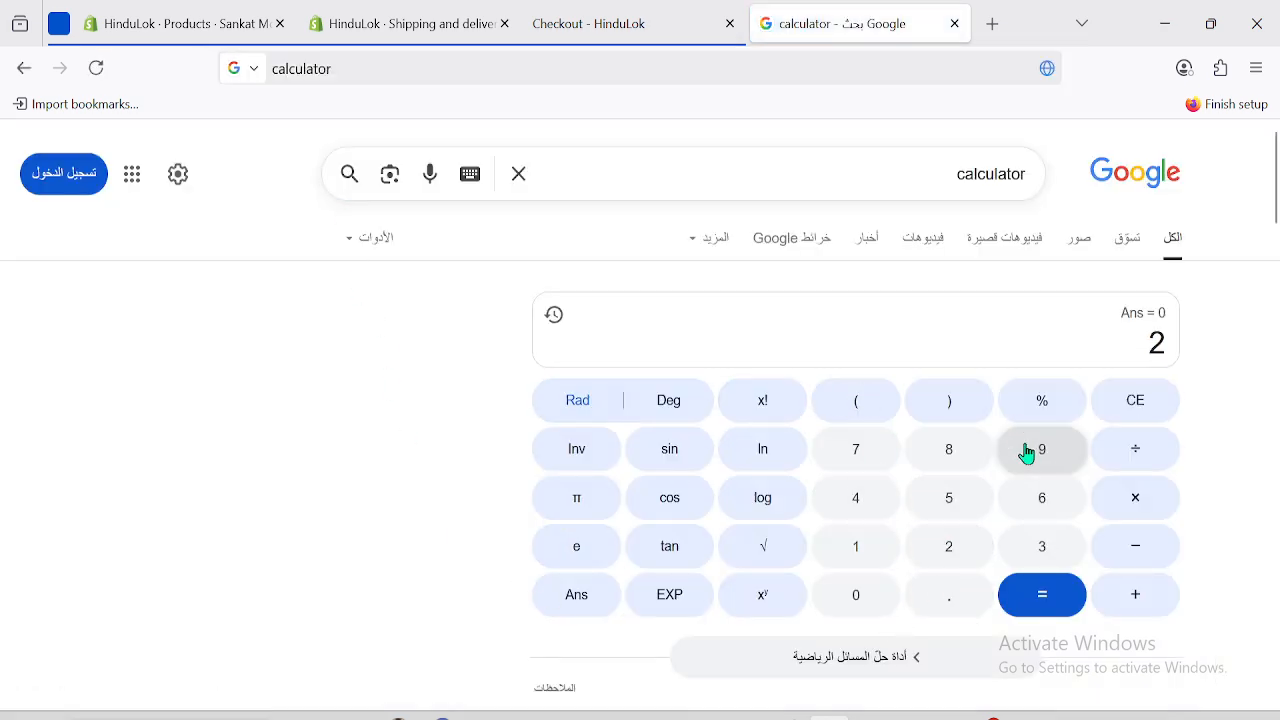
left_click(1027, 453)
left_click(1027, 453)
left_click(1145, 512)
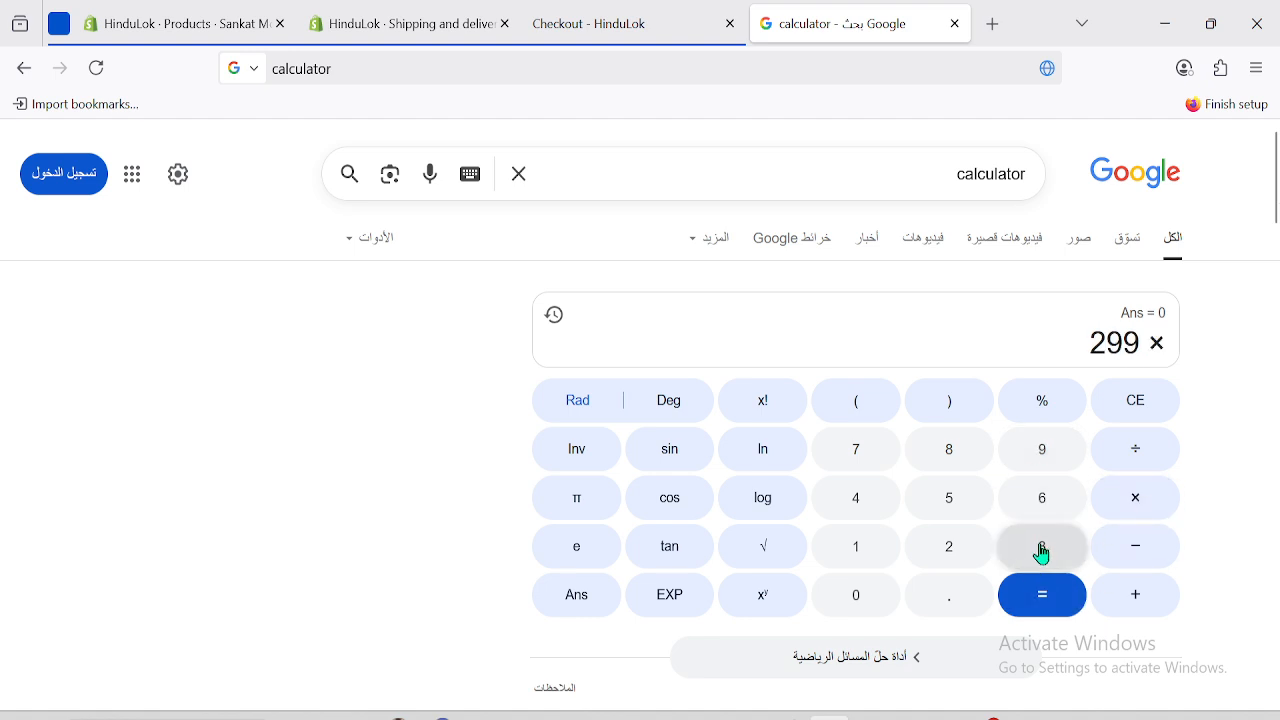
left_click(1041, 553)
left_click(1055, 612)
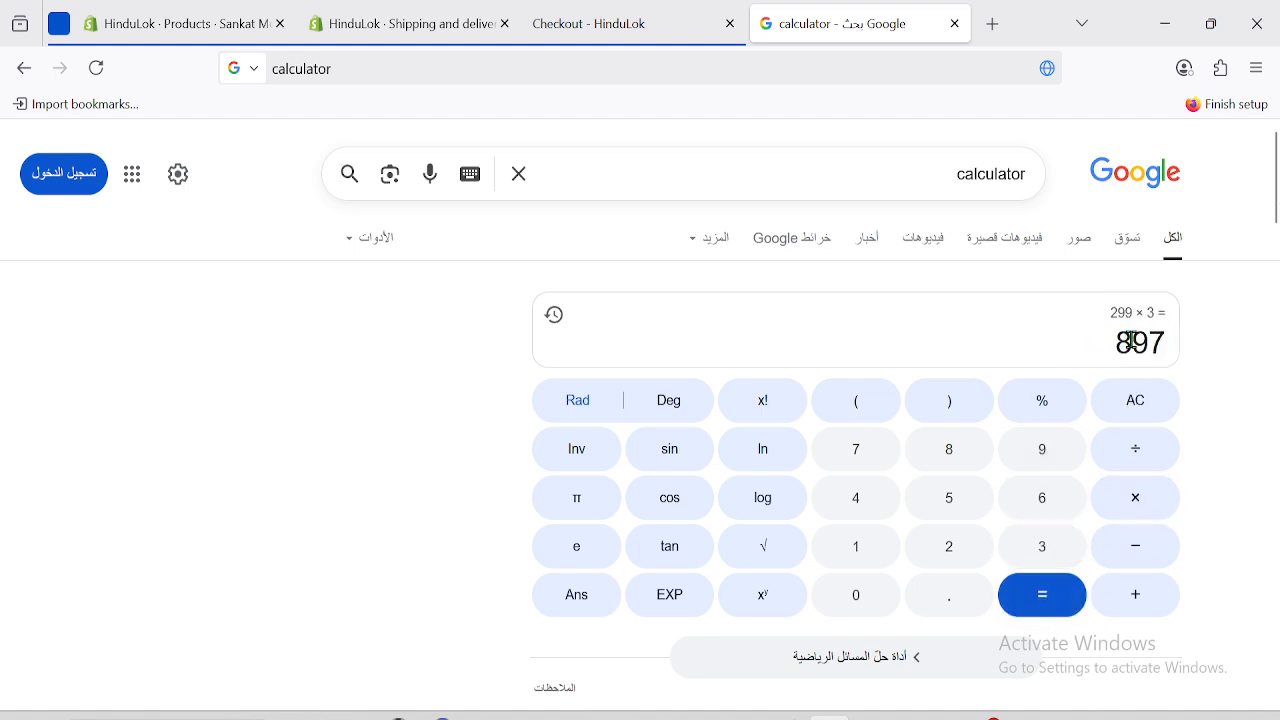
left_click(430, 16)
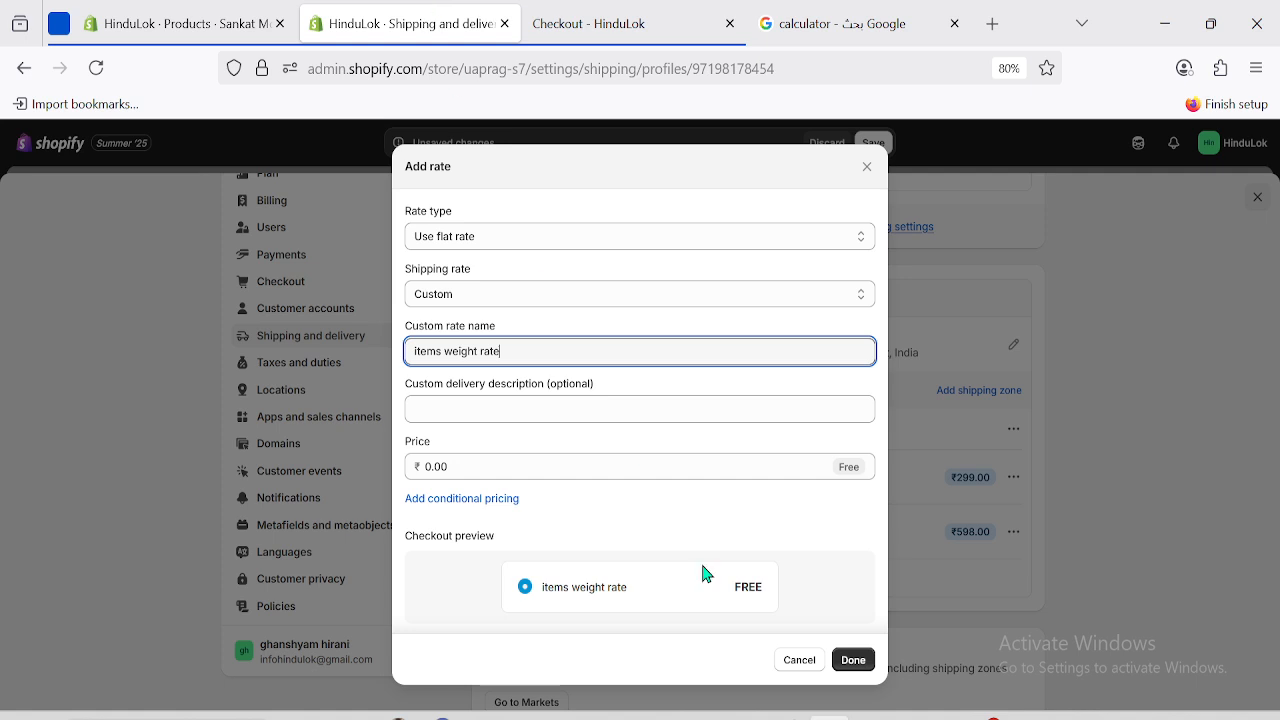
Set the rate price to 897 and add weight-based conditions, checking the product's 0.7 kg weight.
double_click(480, 467)
type("8")
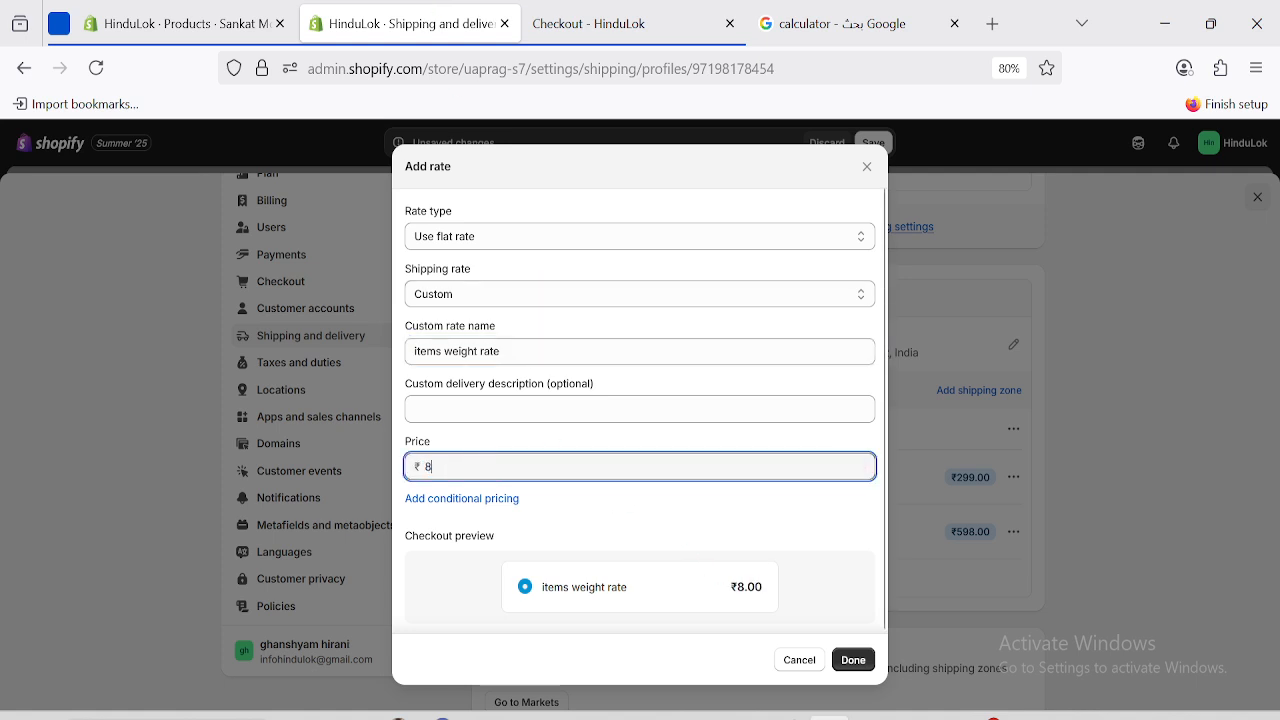
type("97")
left_click(470, 500)
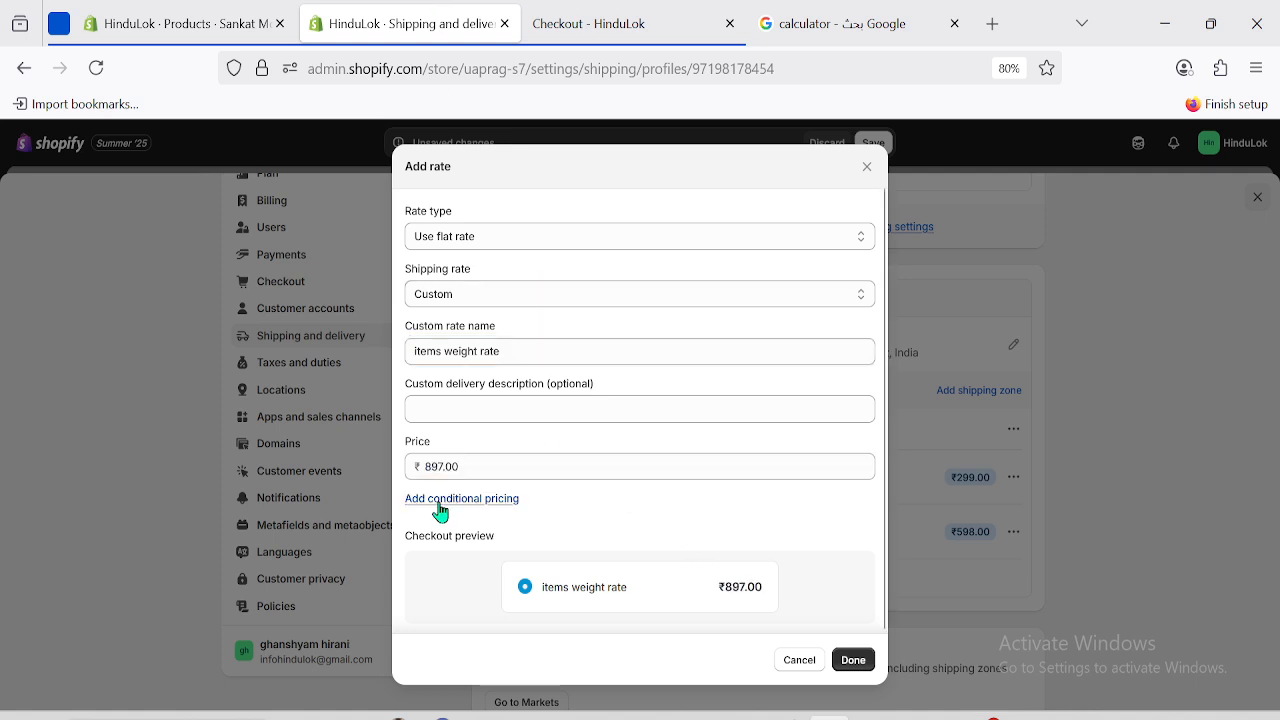
left_click(180, 23)
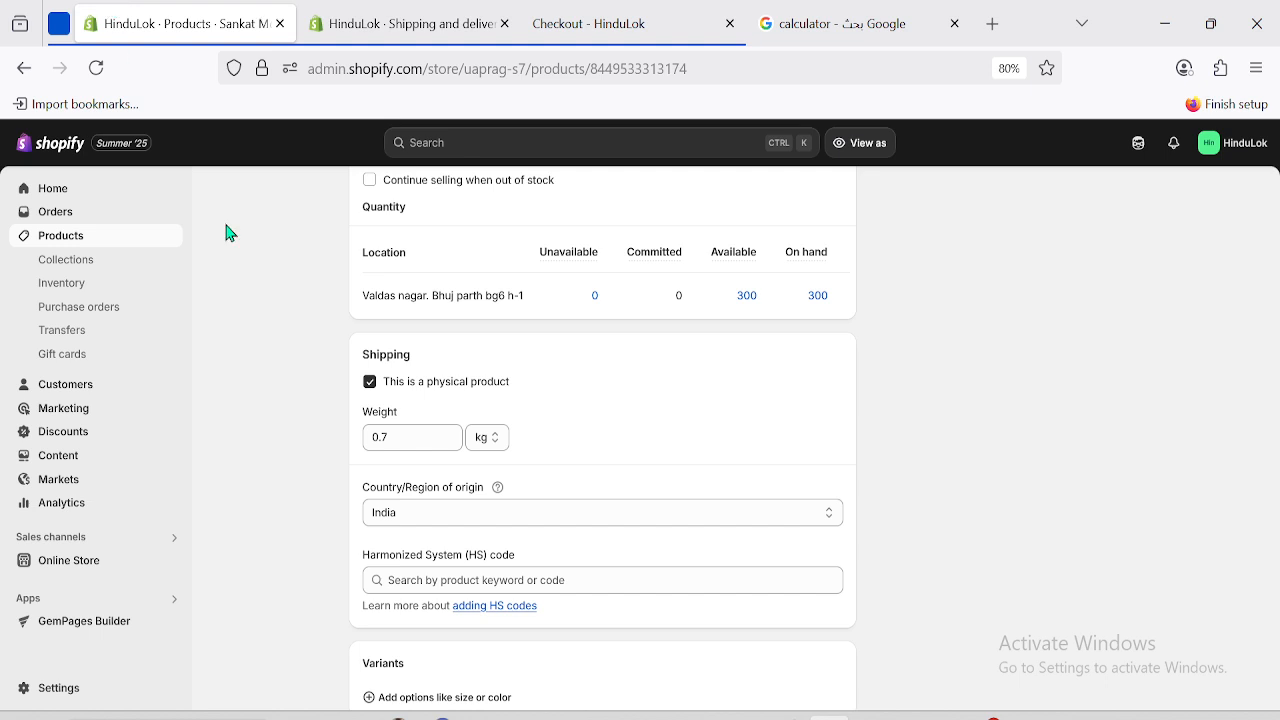
left_click(400, 437)
double_click(392, 437)
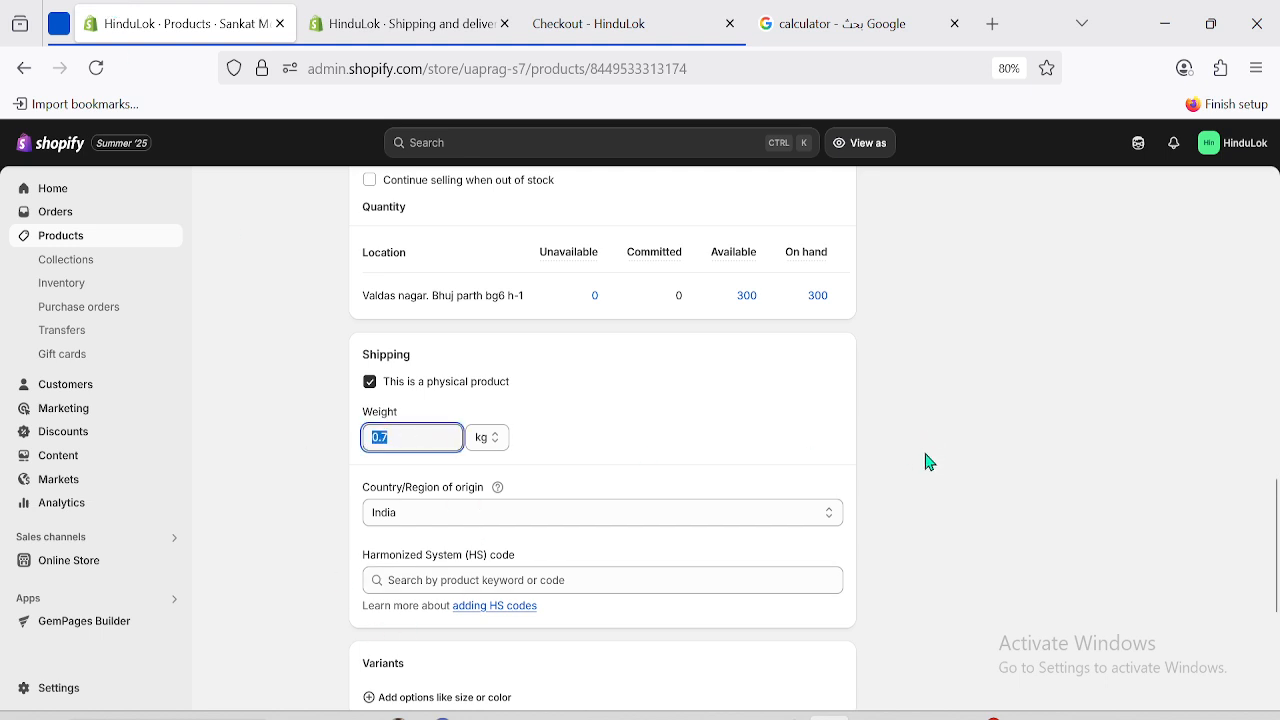
left_click(620, 23)
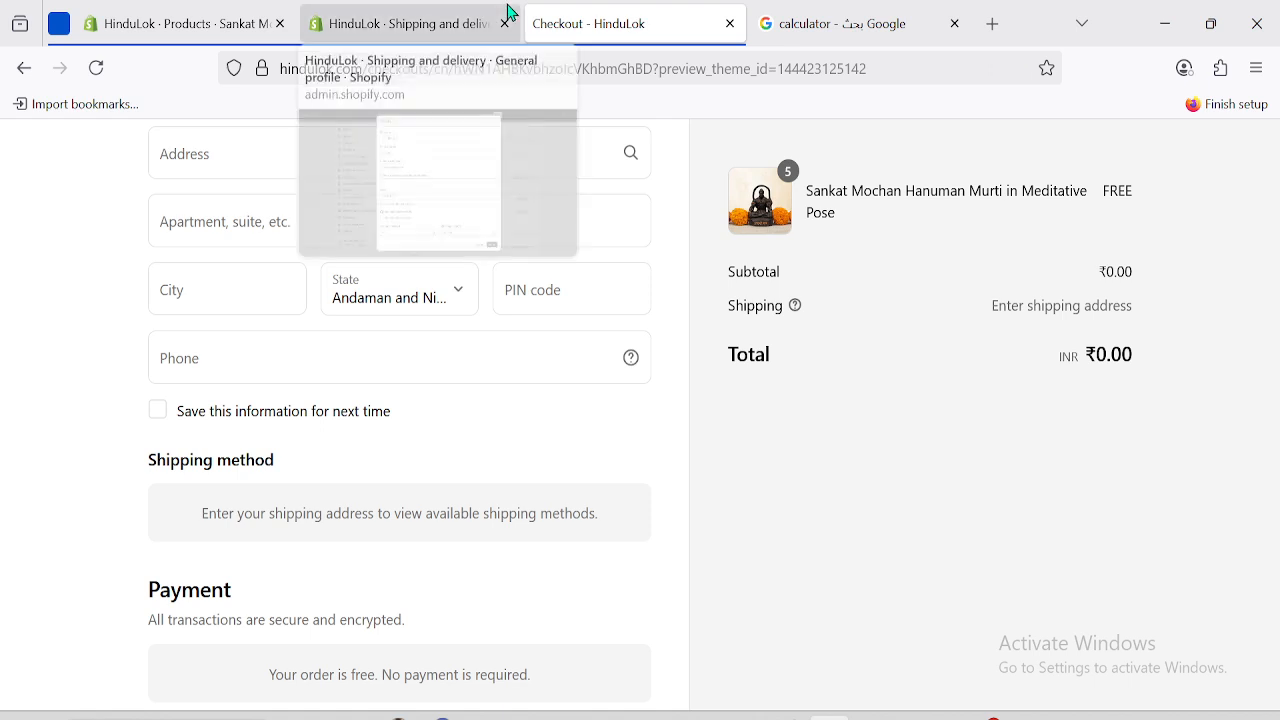
left_click(490, 23)
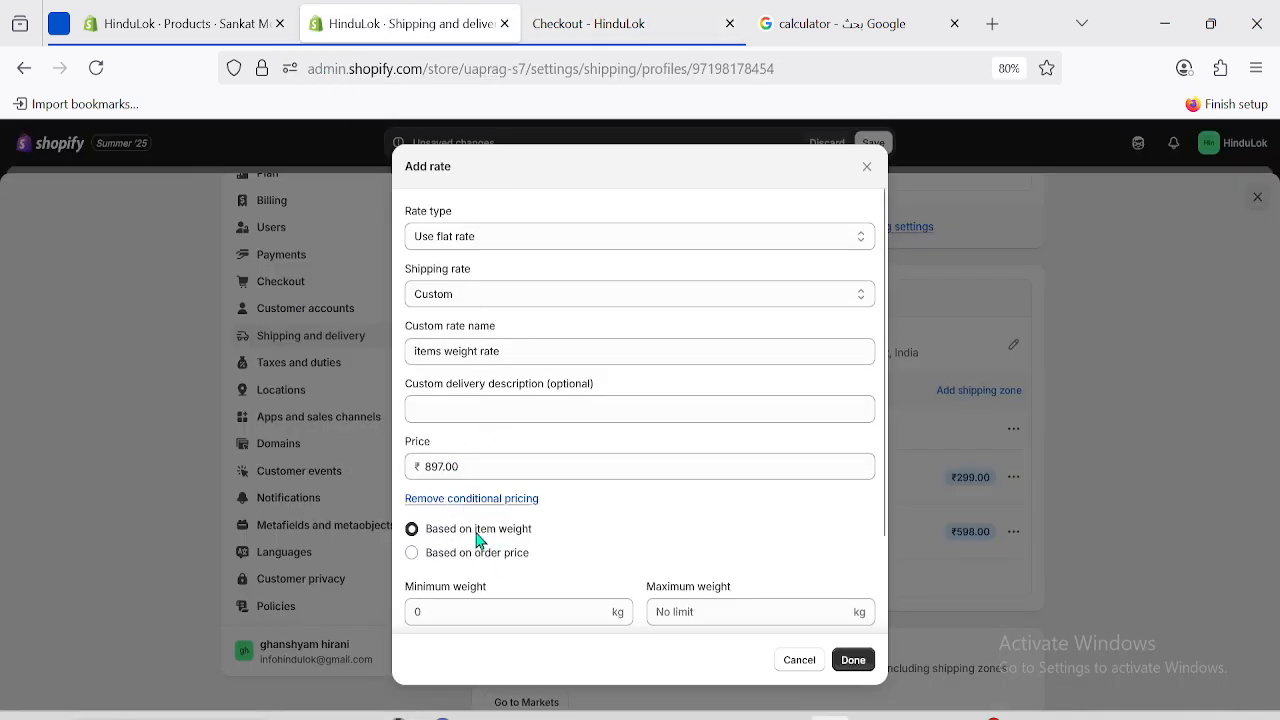
Limit the ₹897 rate to 2.1 kg orders, add it, and start another rate.
left_click_drag(886, 521, 886, 594)
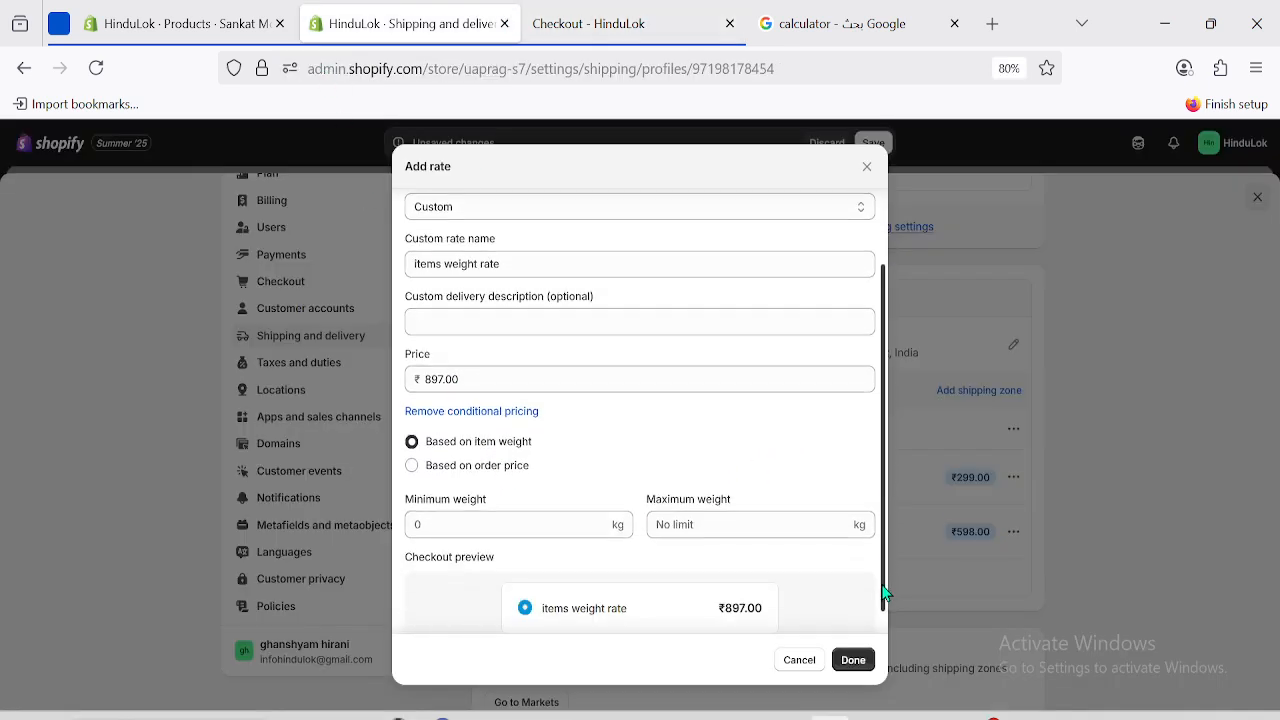
left_click(449, 520)
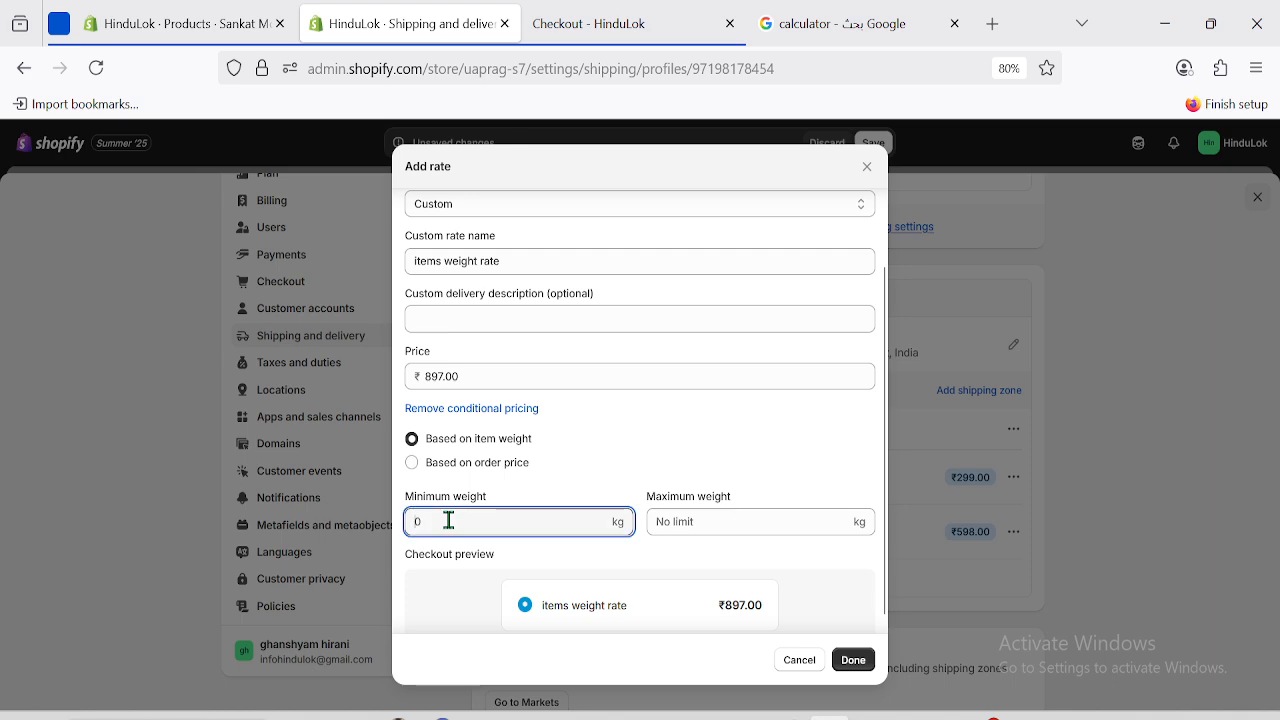
type("2.1")
left_click(669, 524)
type("2.")
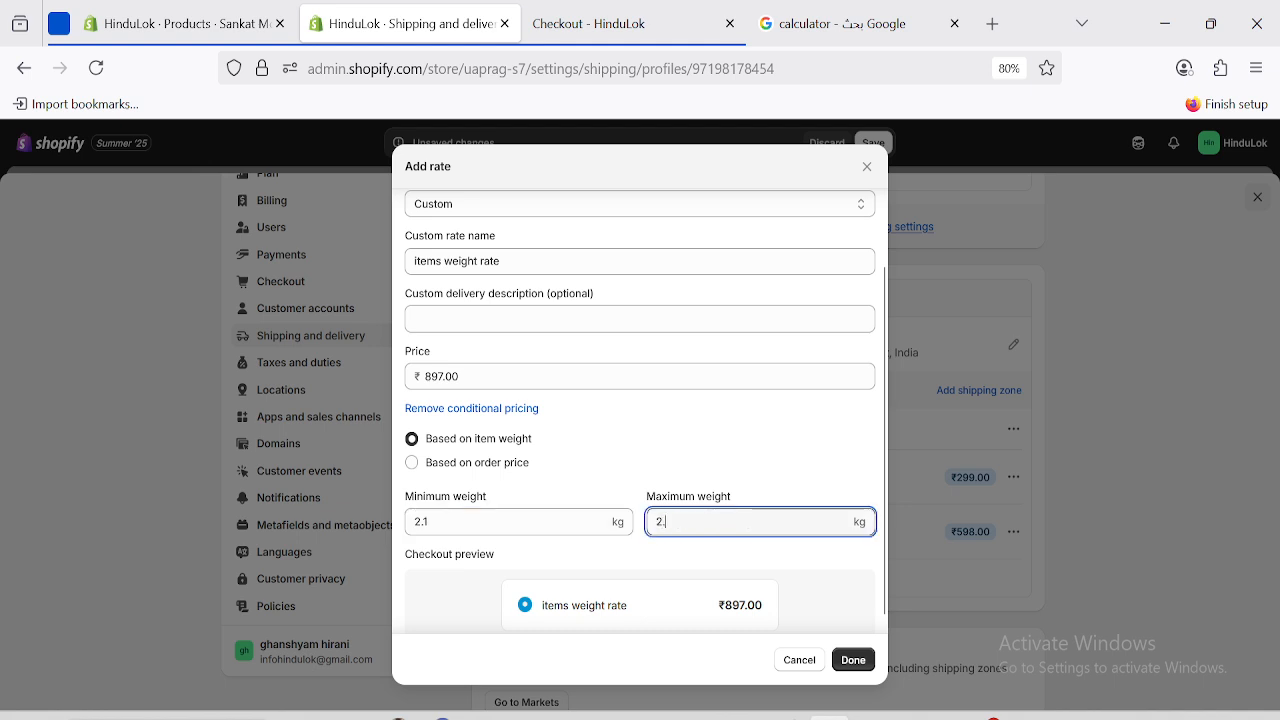
left_click(435, 523)
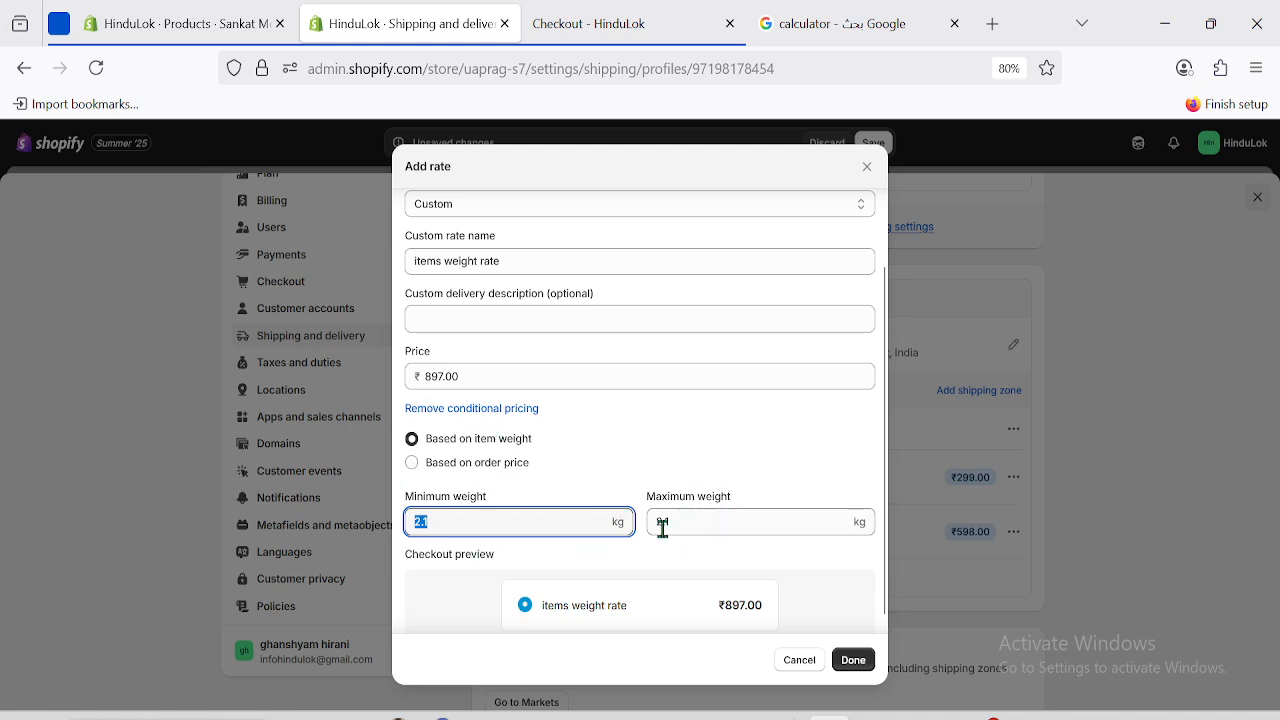
left_click(855, 661)
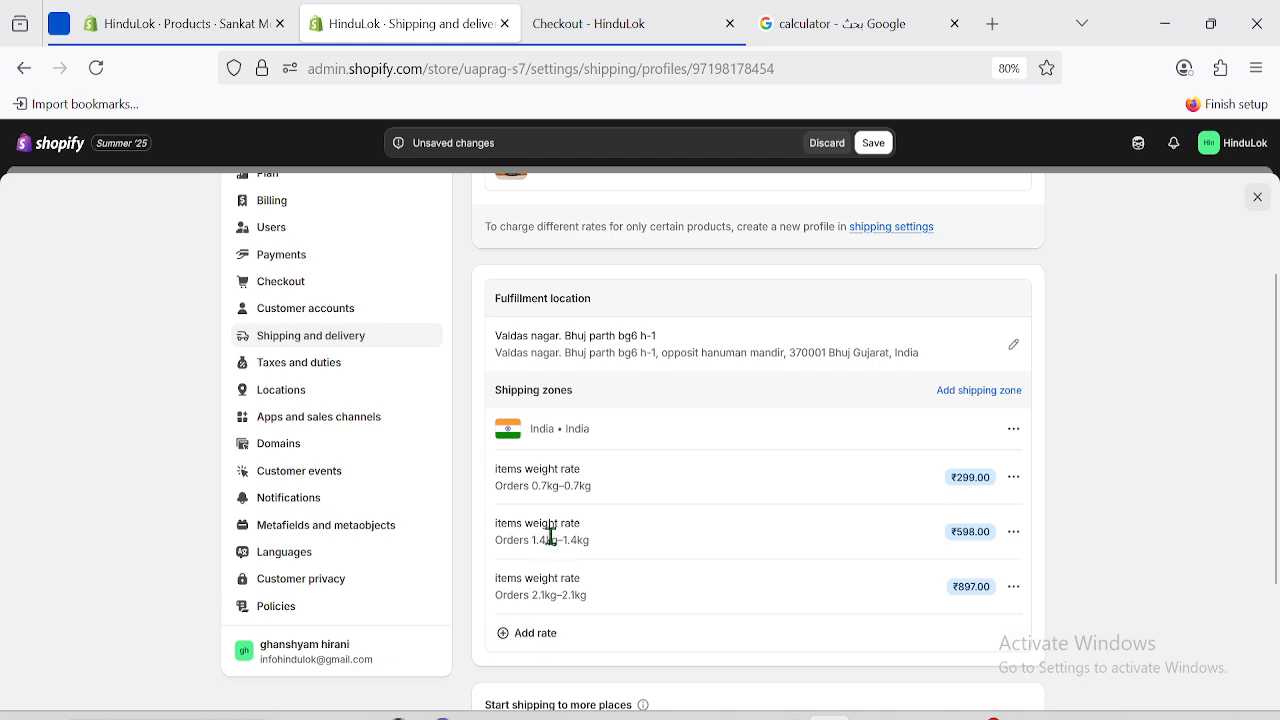
left_click(510, 638)
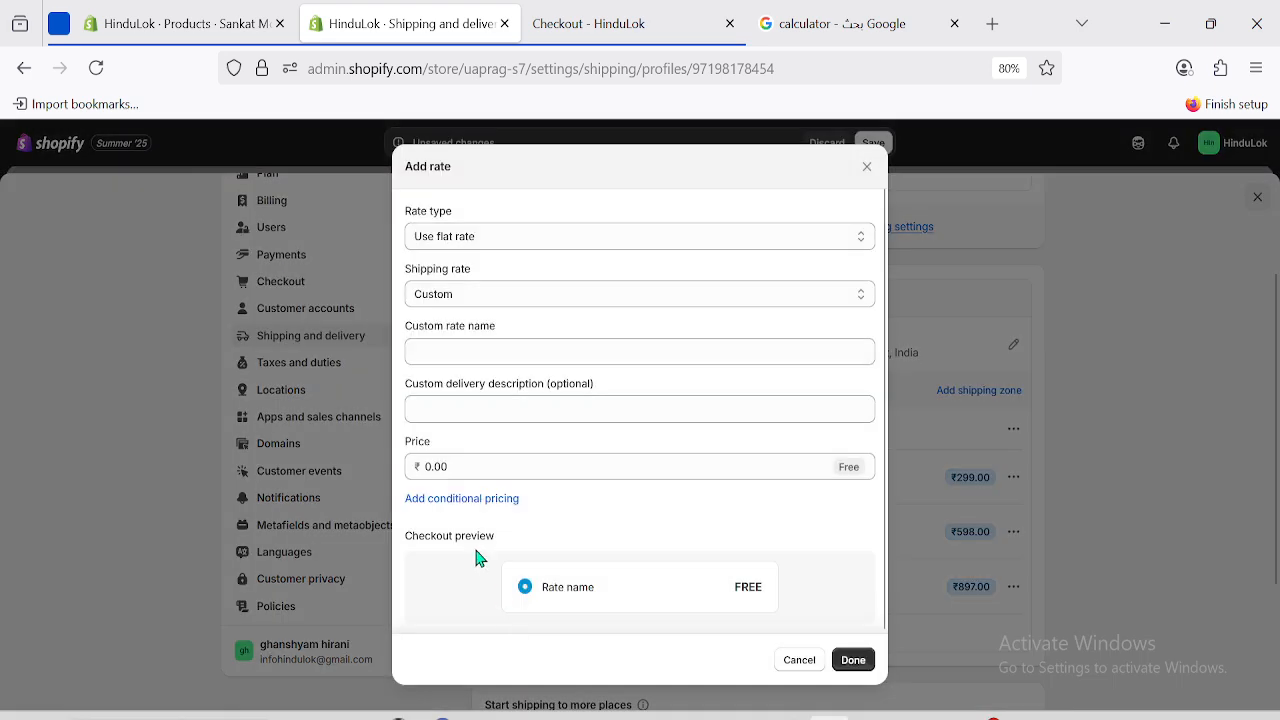
Calculate 299 × 4 = 1196 on the Google calculator.
left_click(900, 40)
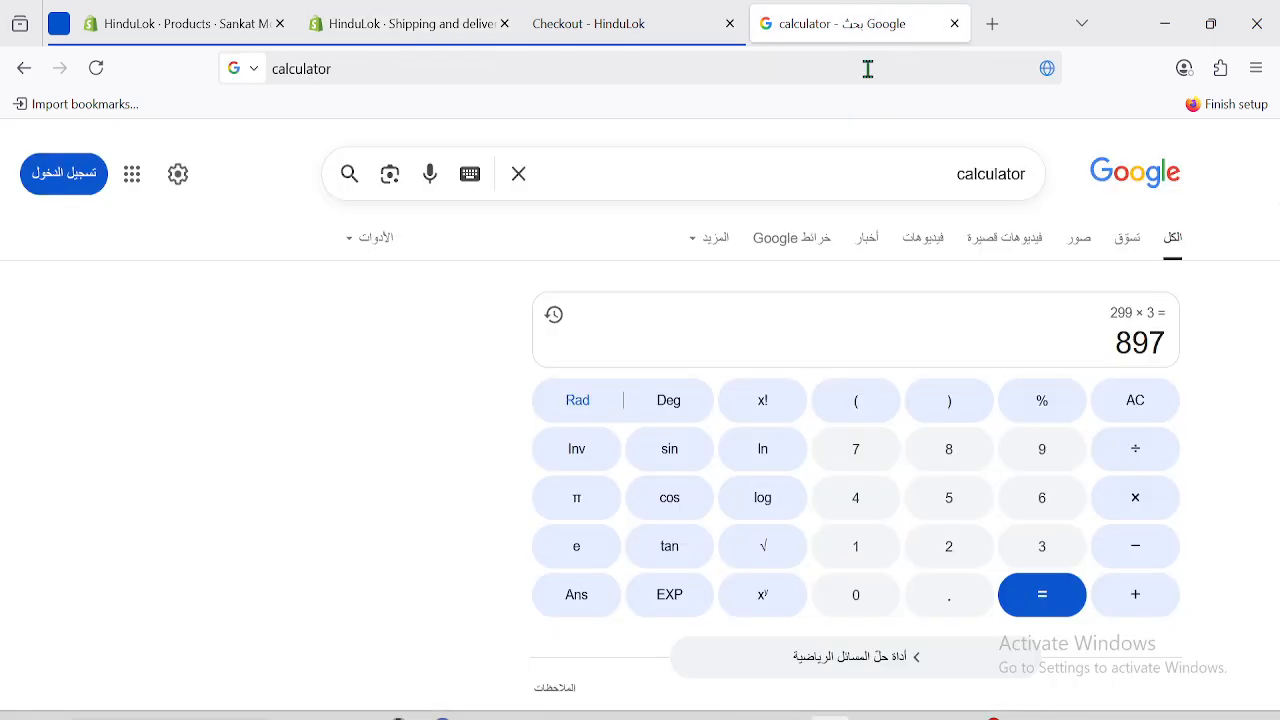
left_click(1131, 402)
left_click(946, 548)
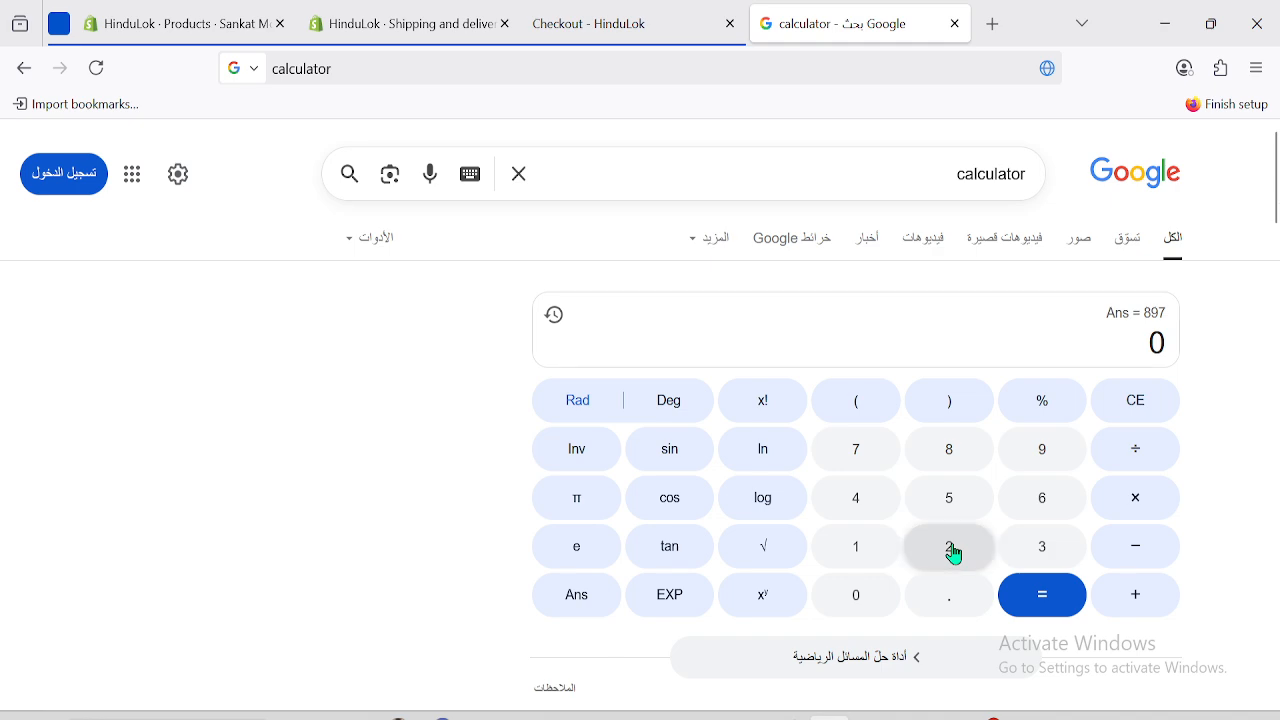
left_click(1041, 449)
left_click(1041, 449)
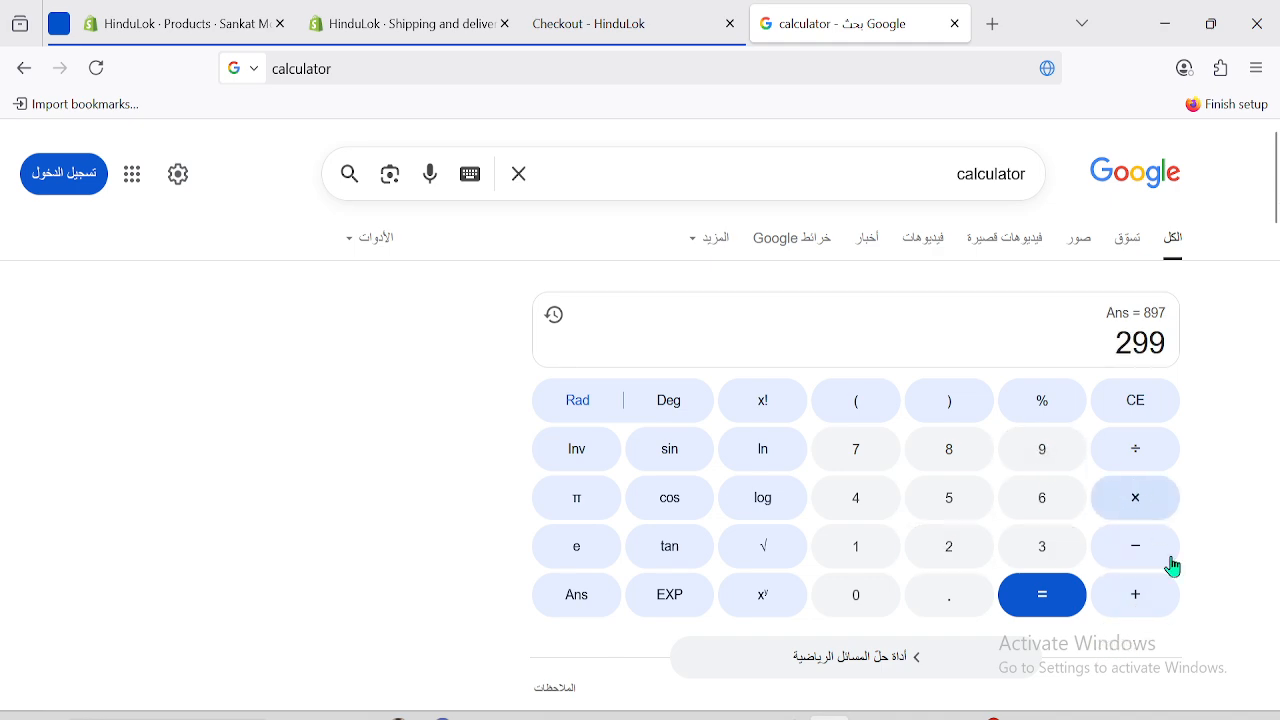
left_click(1136, 500)
left_click(878, 508)
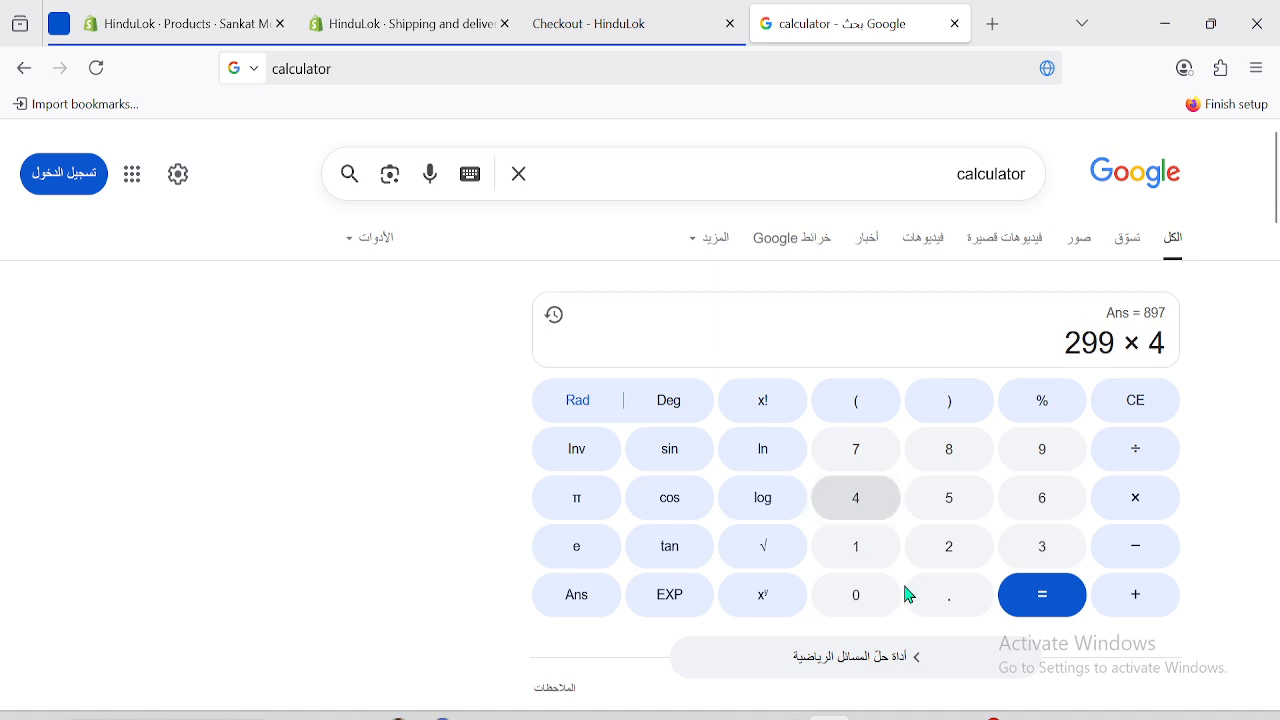
left_click(1050, 600)
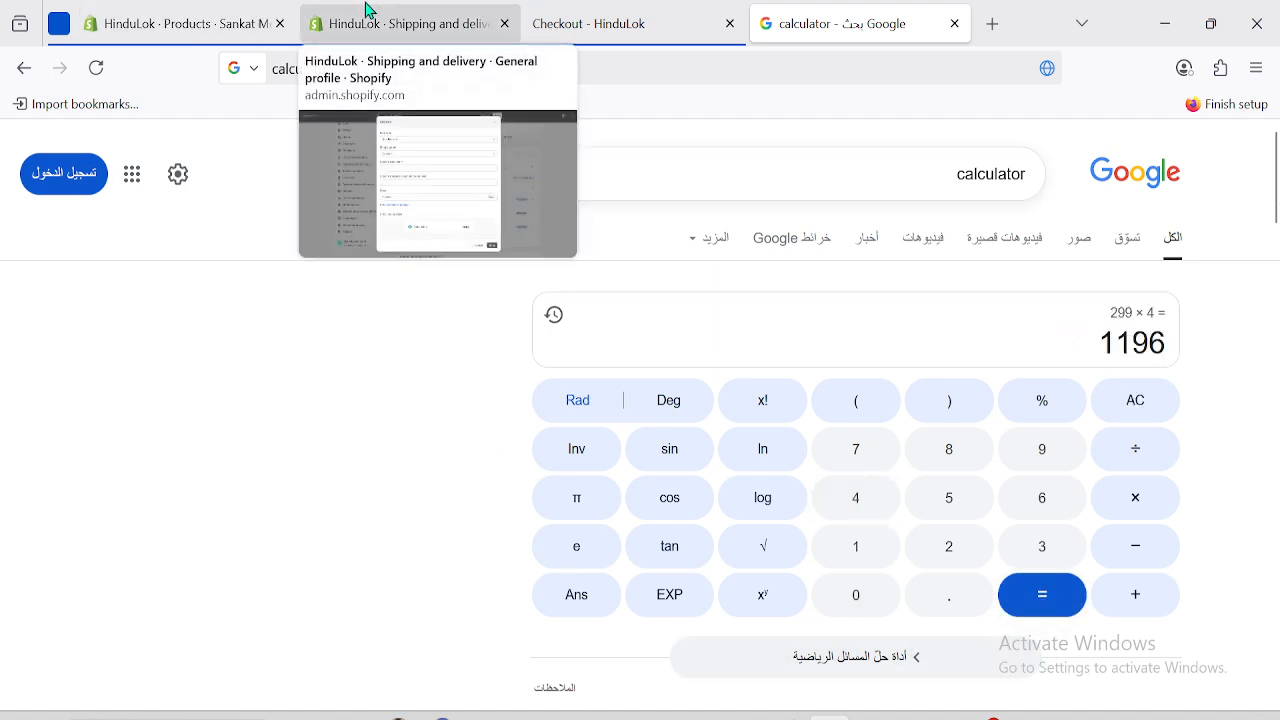
left_click(449, 14)
Enter price 1196 and name the rate 'items weight rate'.
left_click(444, 462)
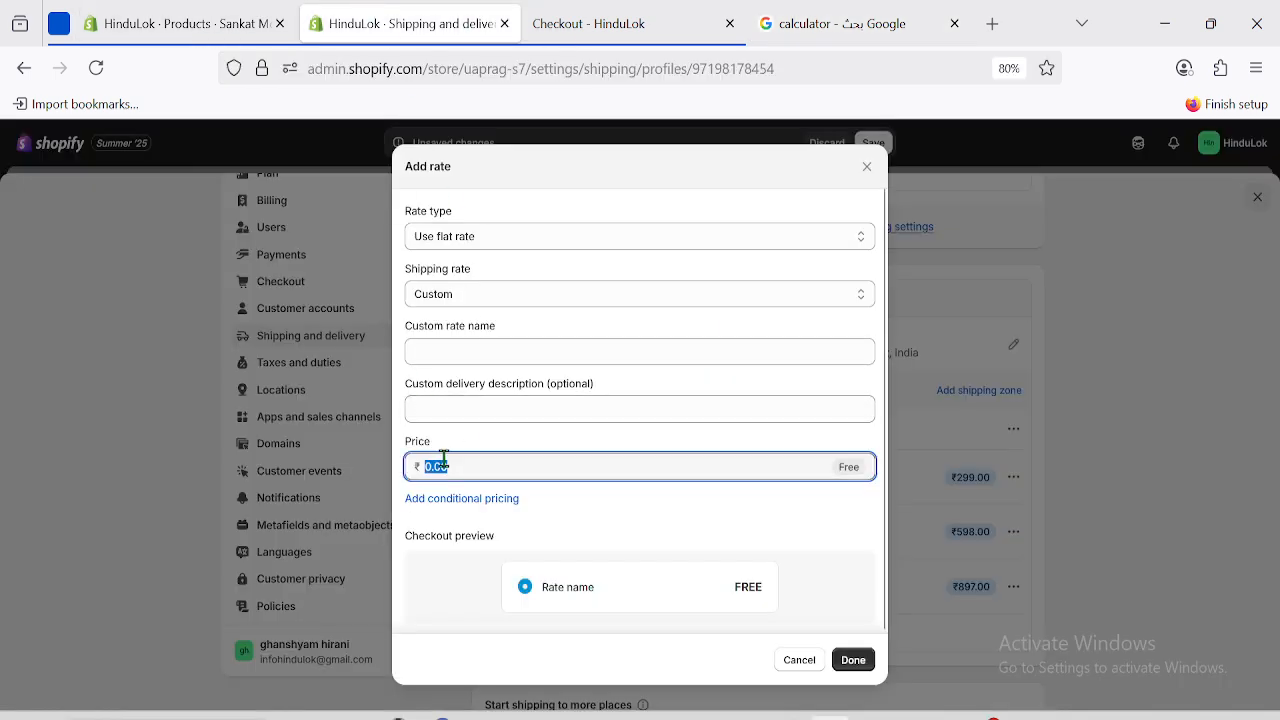
type("1196")
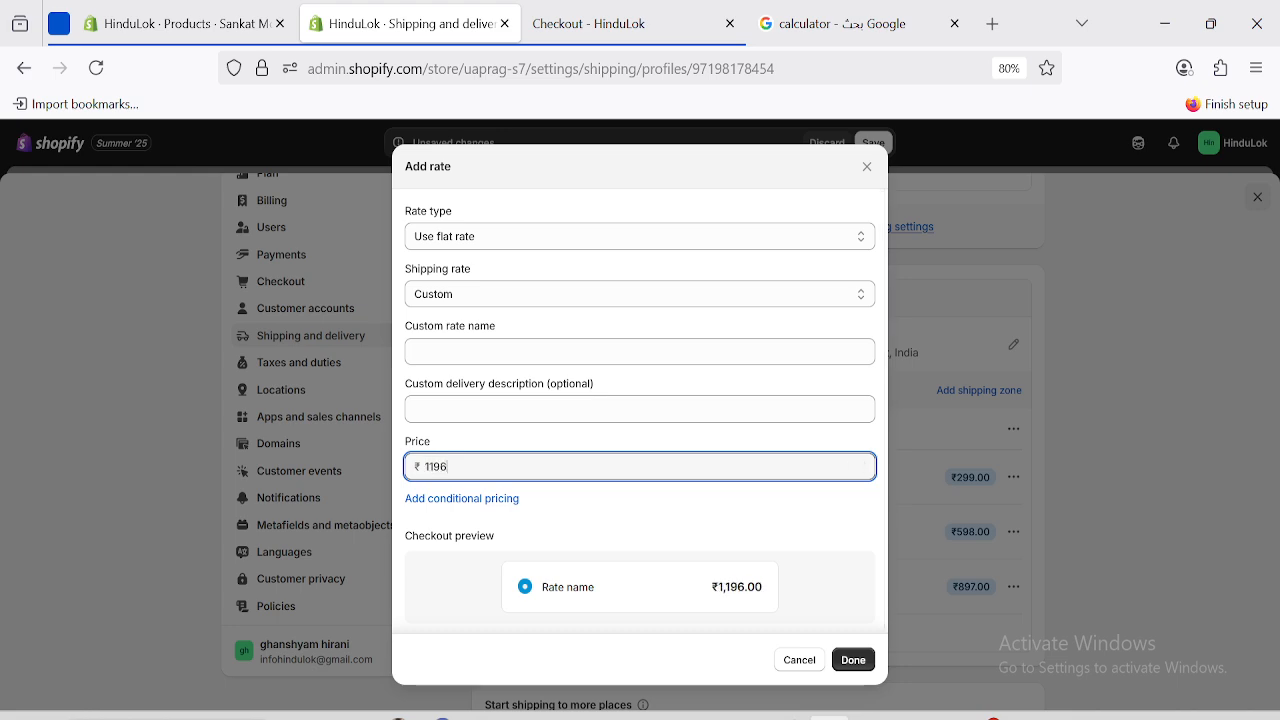
left_click(448, 349)
type("items weight rate")
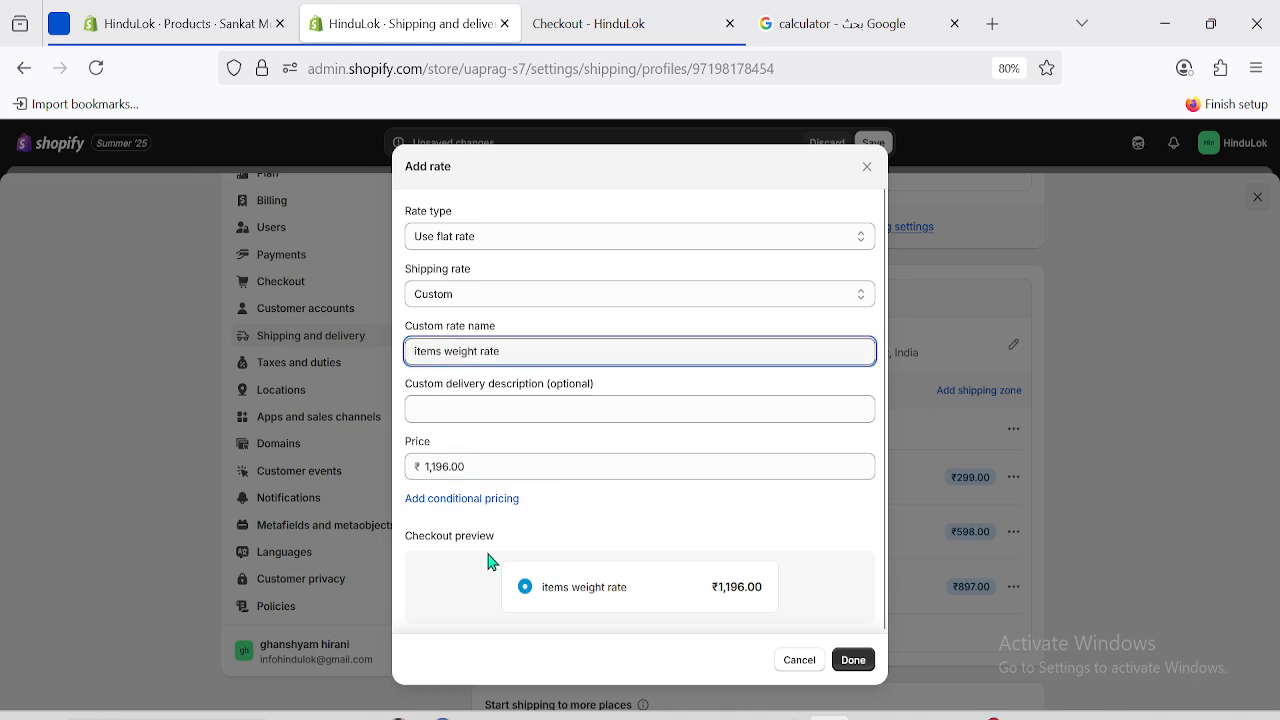
Add weight conditions of 2.8–2.8 kg and confirm the ₹1,196.00 rate.
left_click(457, 500)
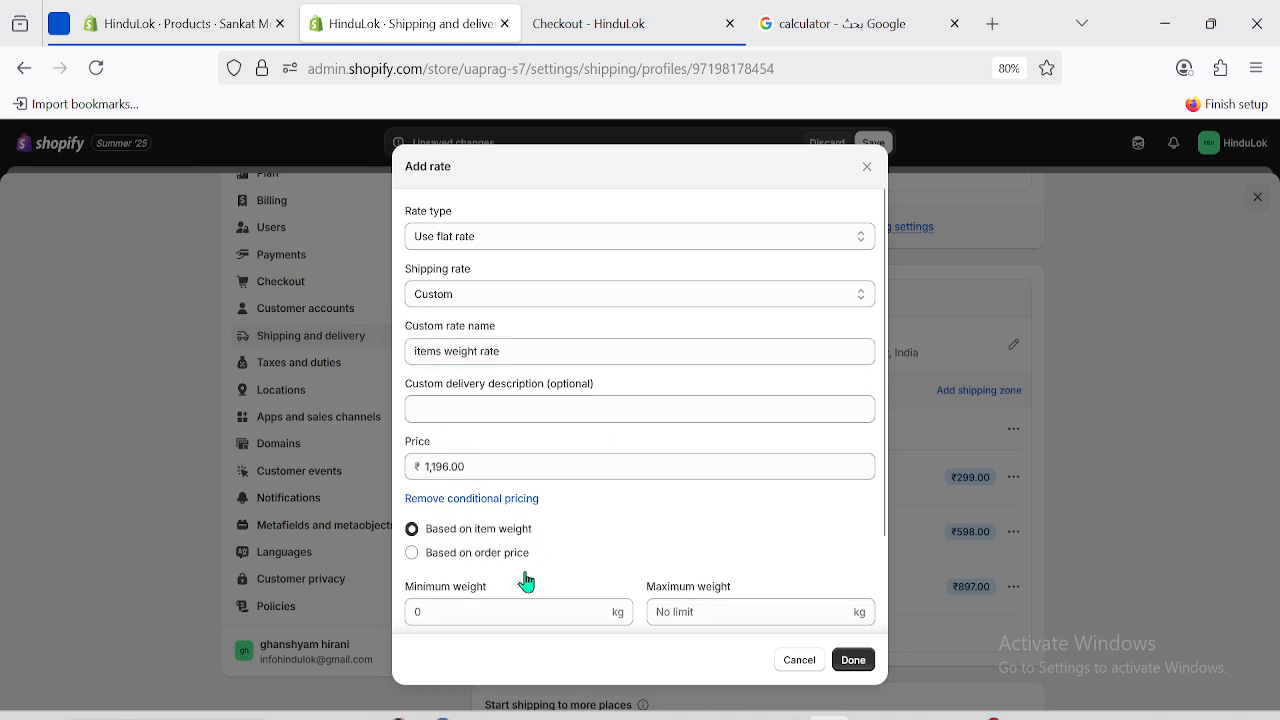
left_click(422, 609)
mouse_move(200, 10)
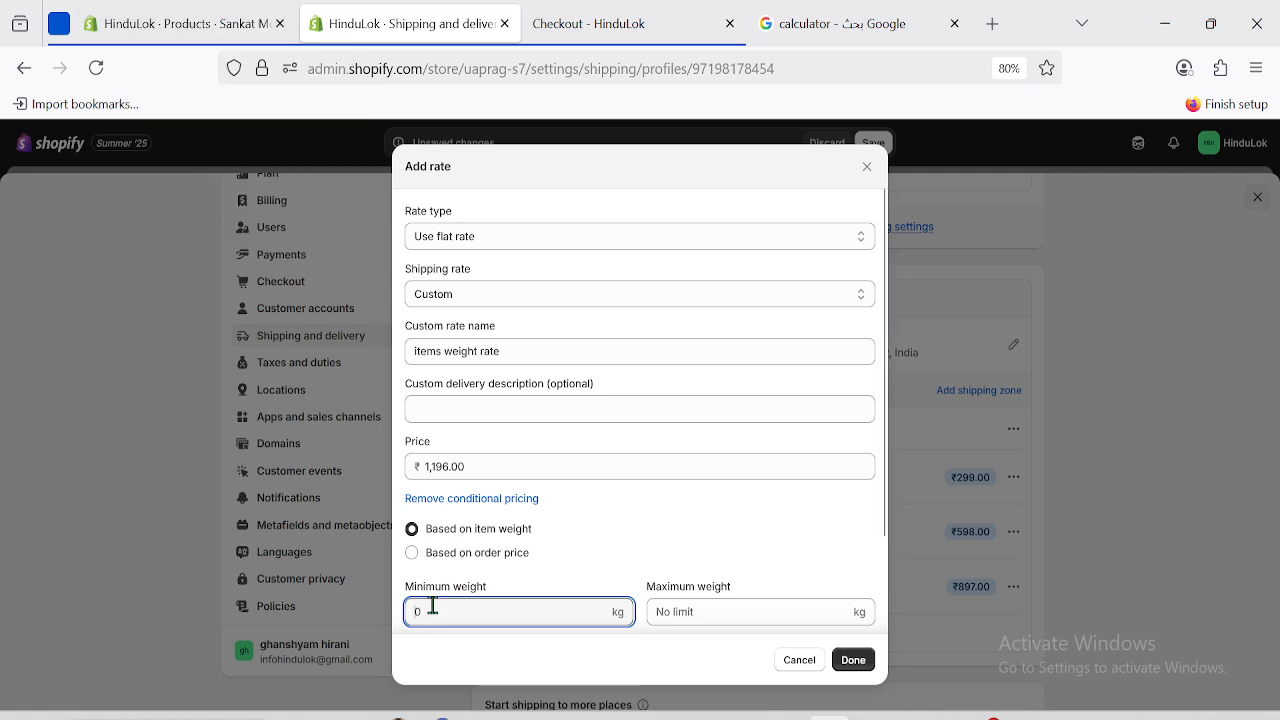
type("2.80")
left_click(190, 23)
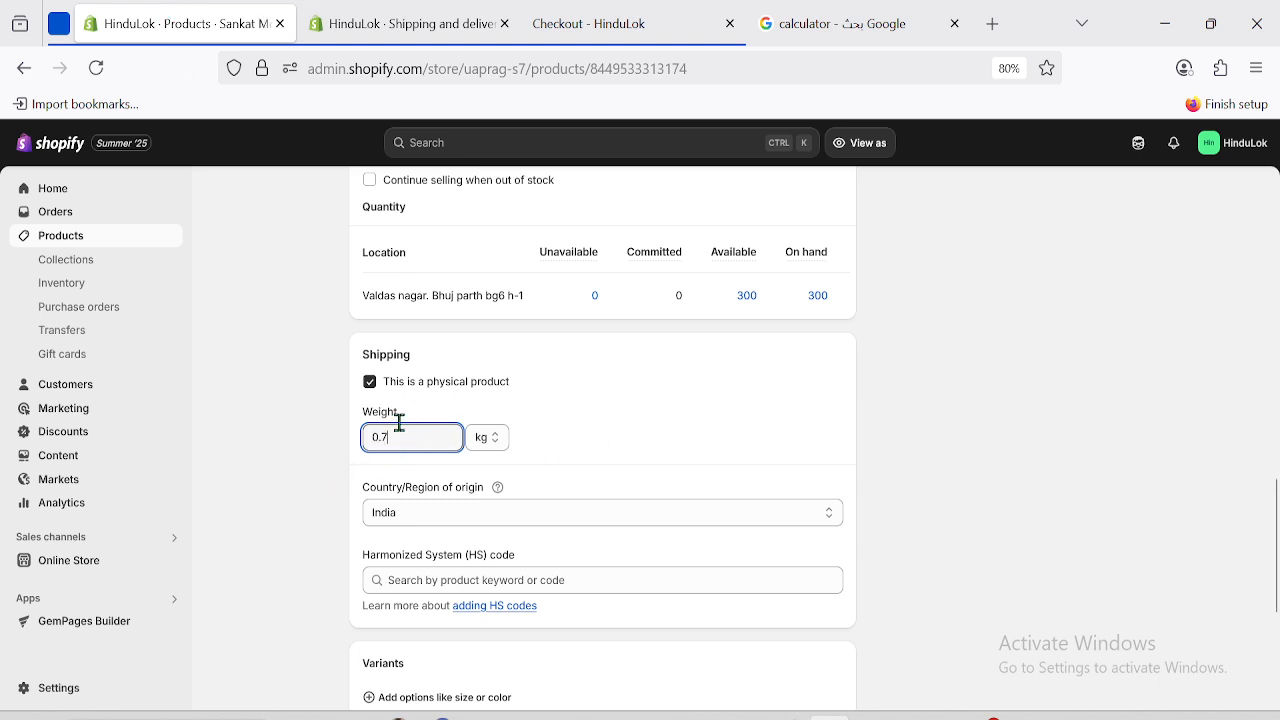
left_click(410, 23)
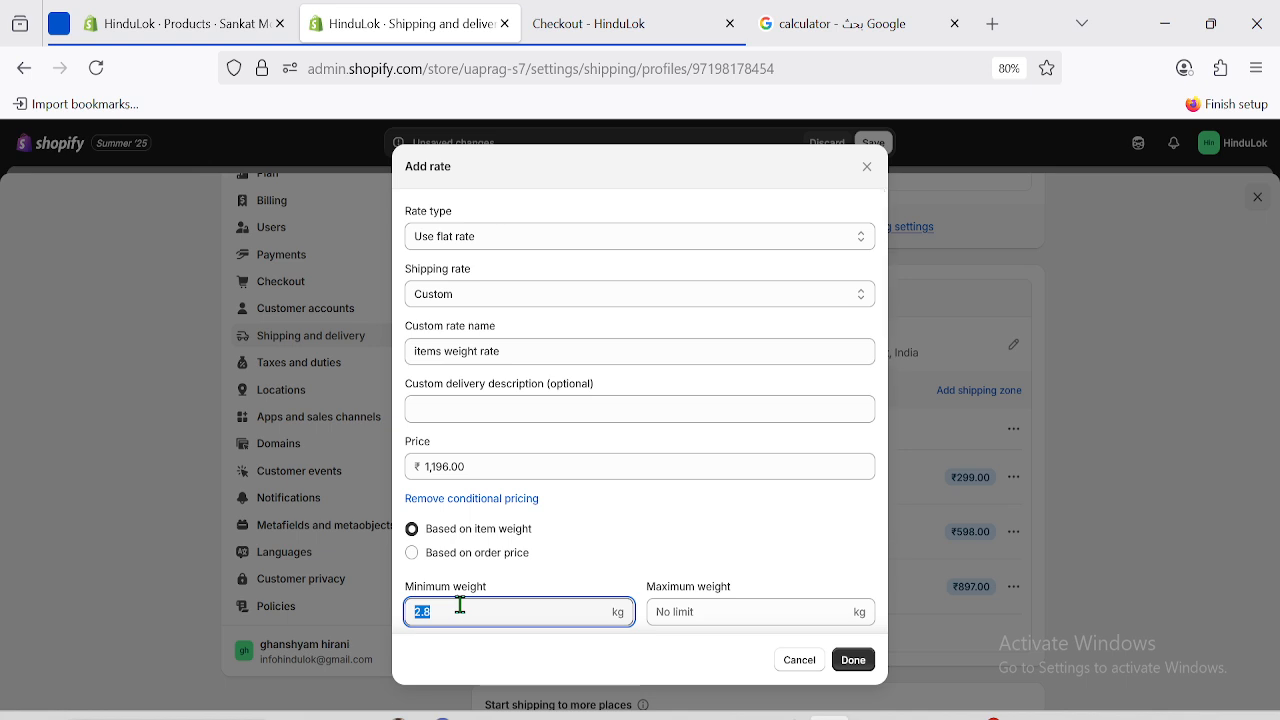
left_click(688, 614)
type("2")
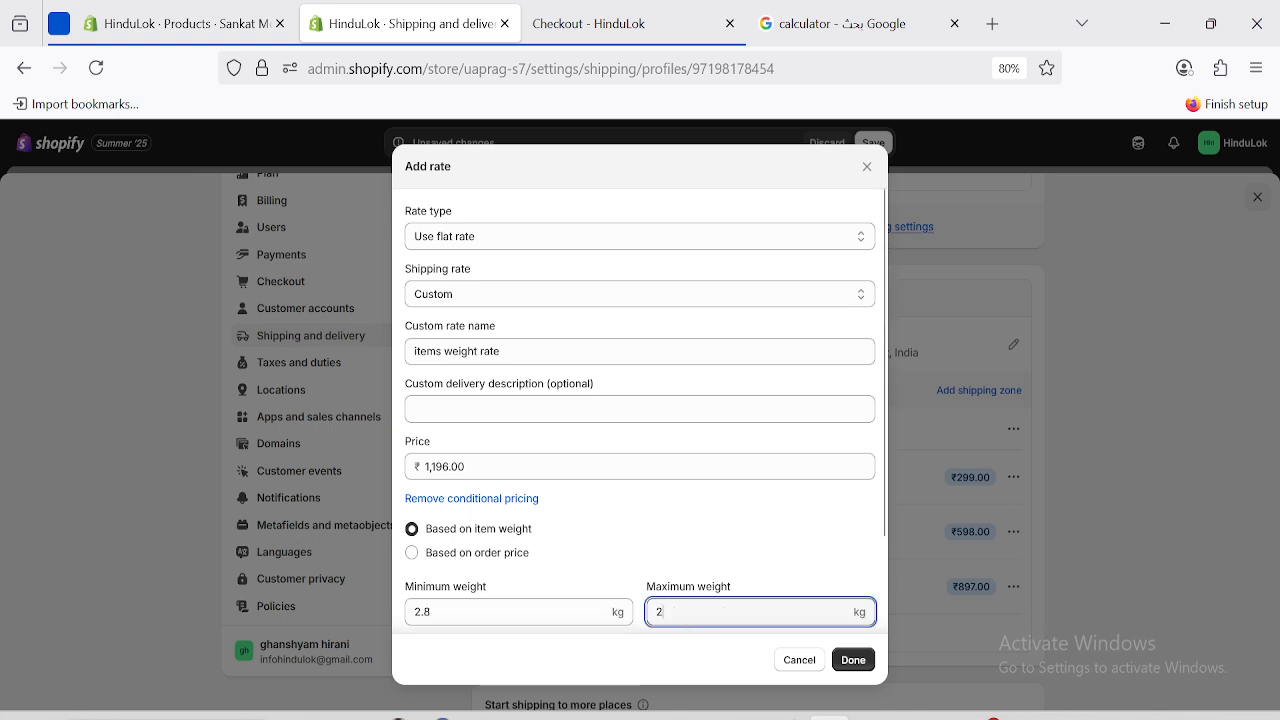
type(".8")
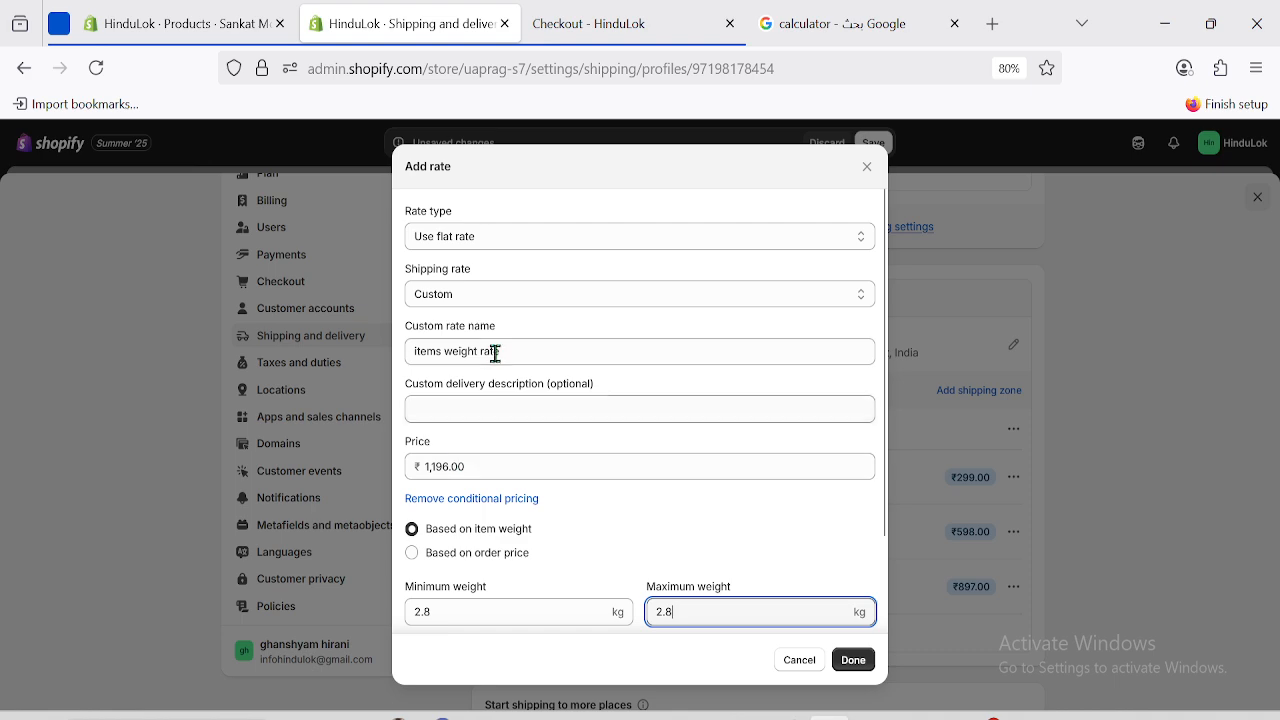
left_click(855, 672)
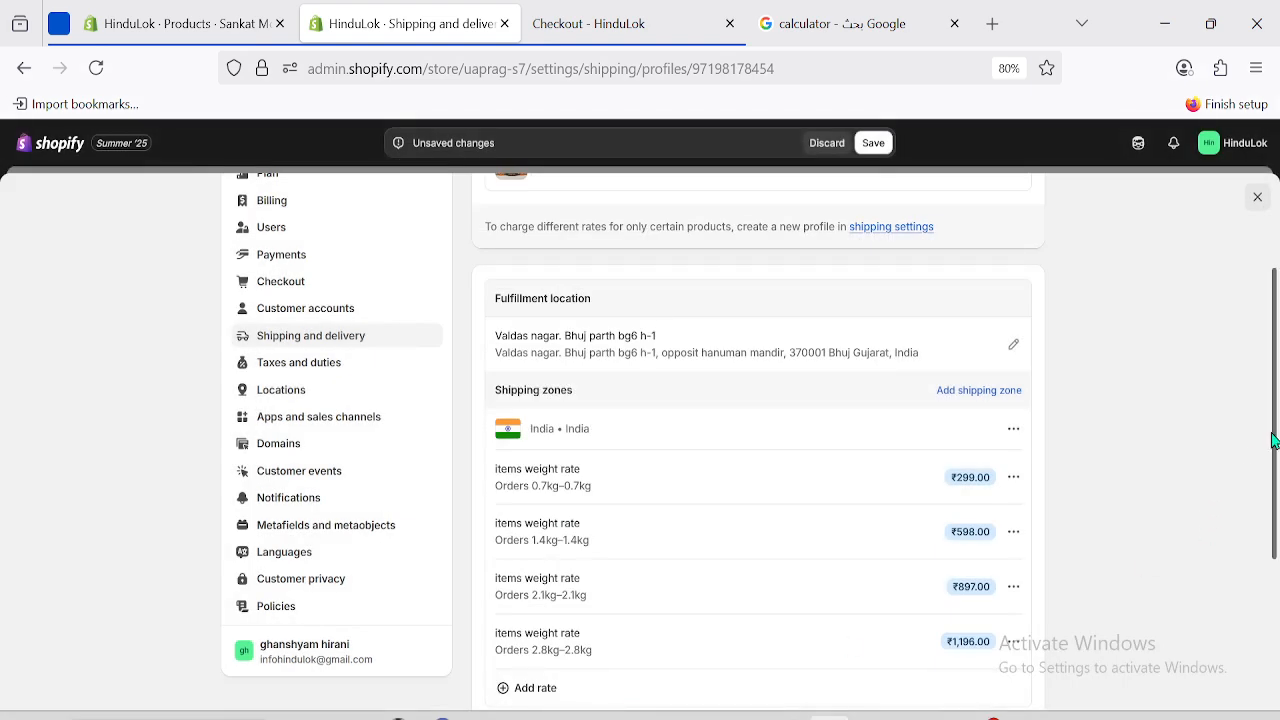
scroll(1277, 540, "down", 5)
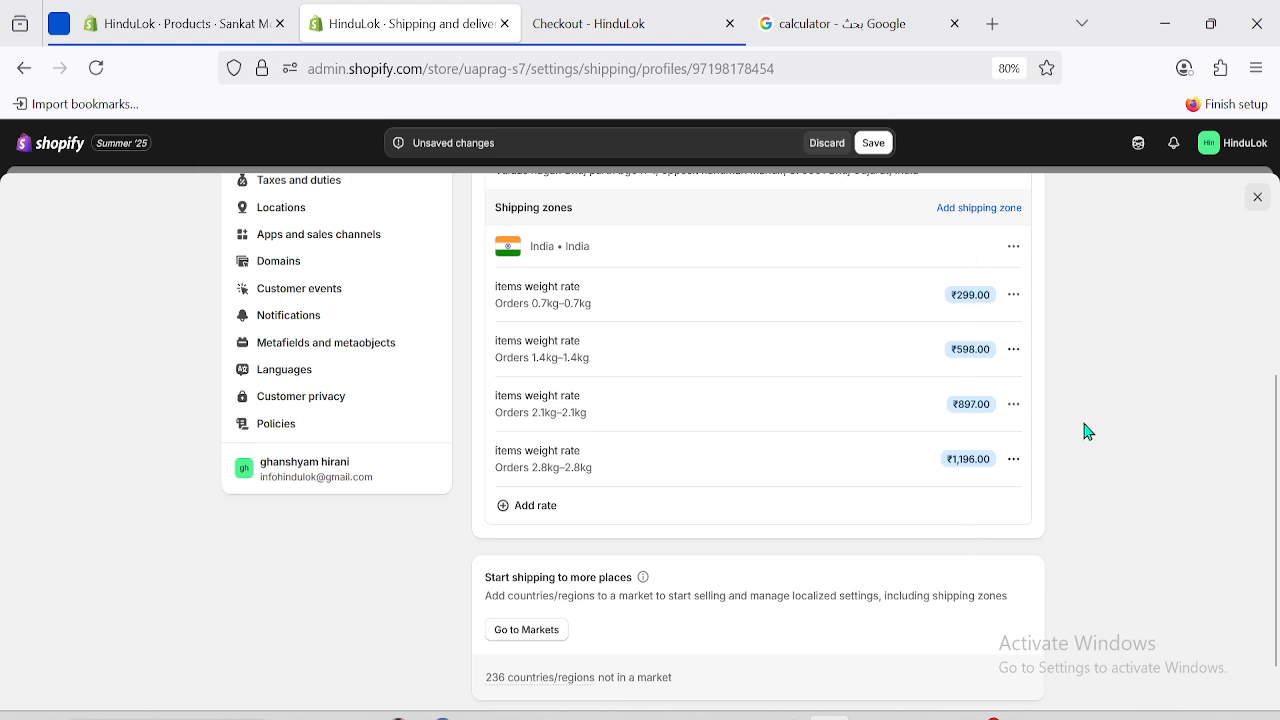
Save the General shipping profile containing the four India items weight rates.
left_click(874, 144)
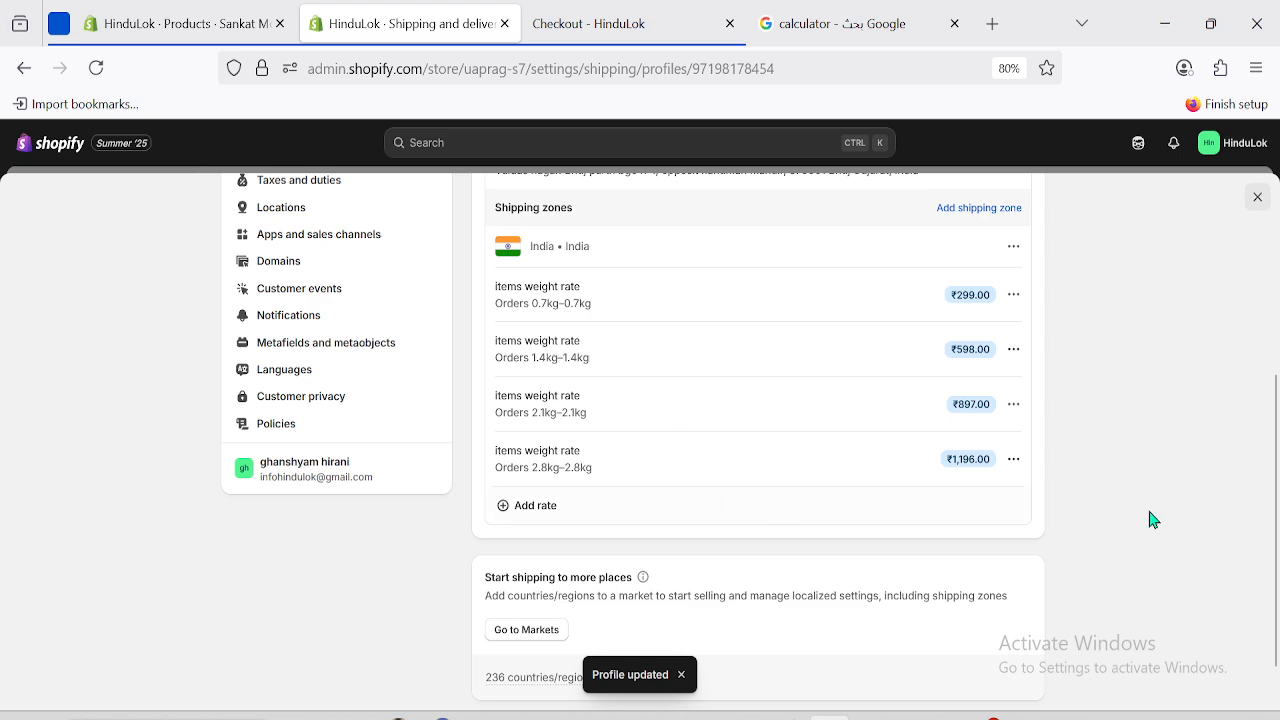
left_click_drag(1276, 495, 1277, 412)
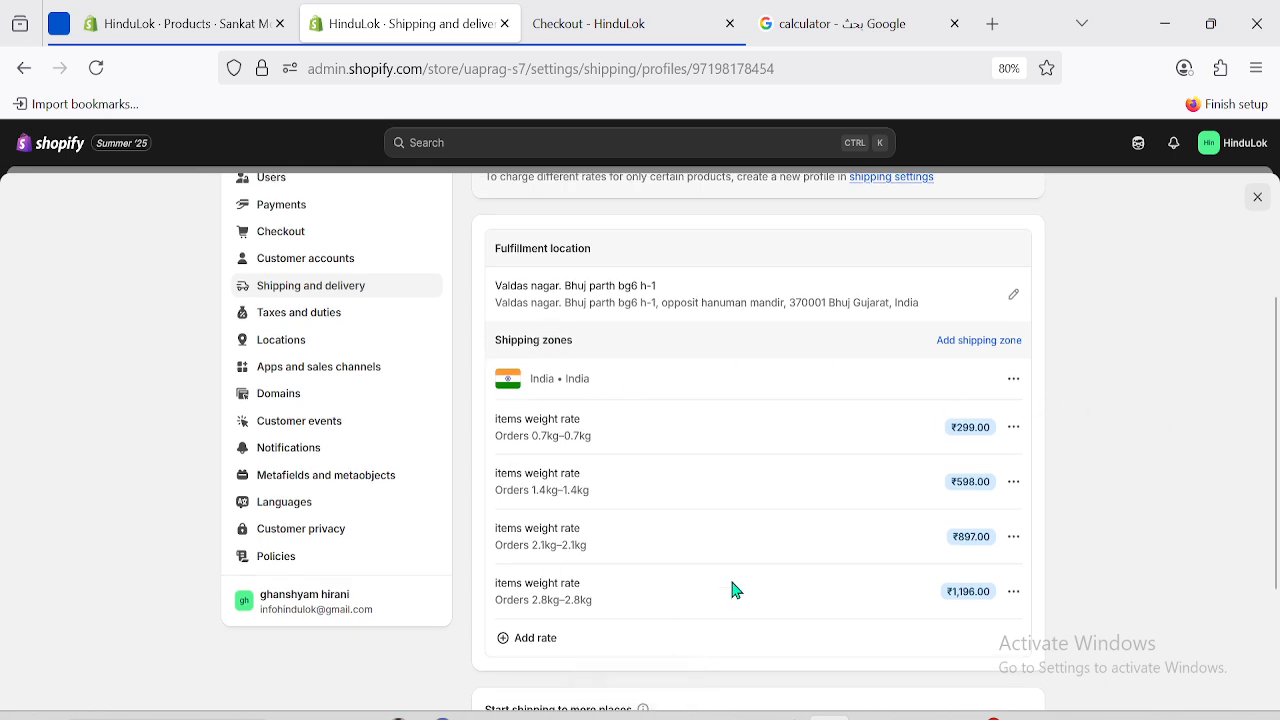
Preview the product on the storefront as an India shopper and buy 4 items now.
left_click(145, 16)
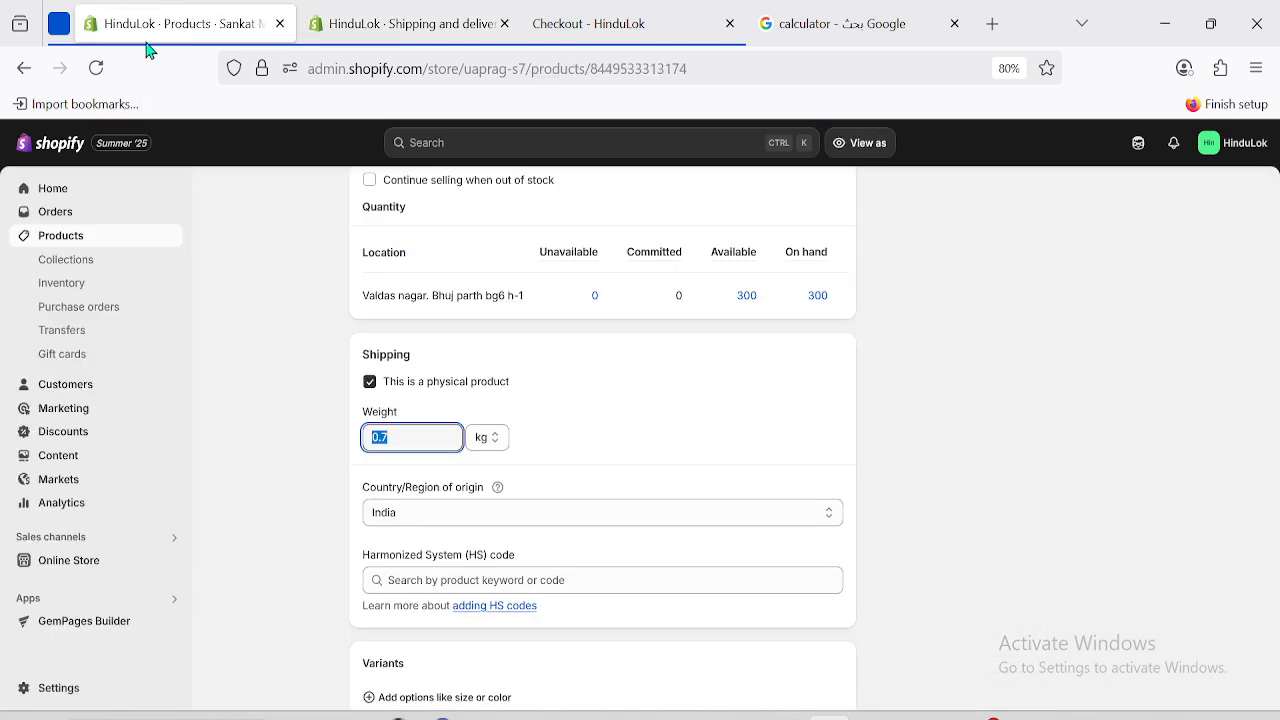
left_click(247, 494)
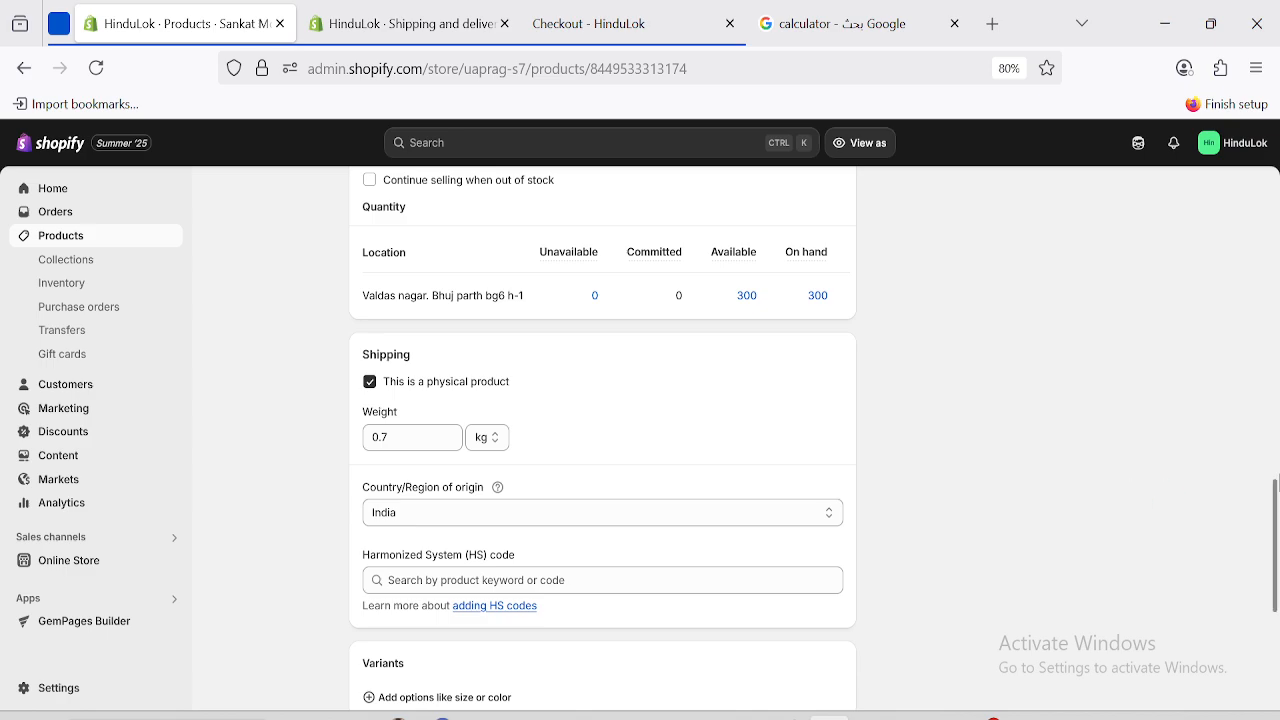
left_click_drag(1276, 540, 1276, 175)
left_click(850, 142)
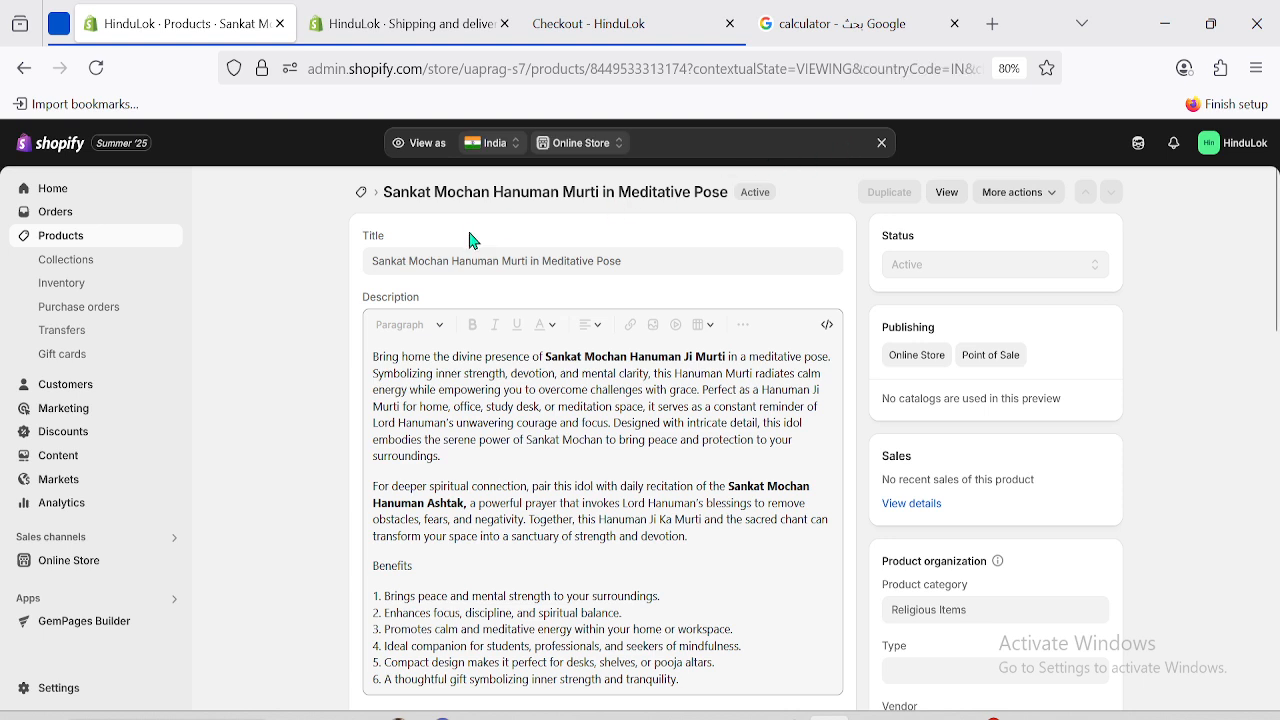
left_click(945, 193)
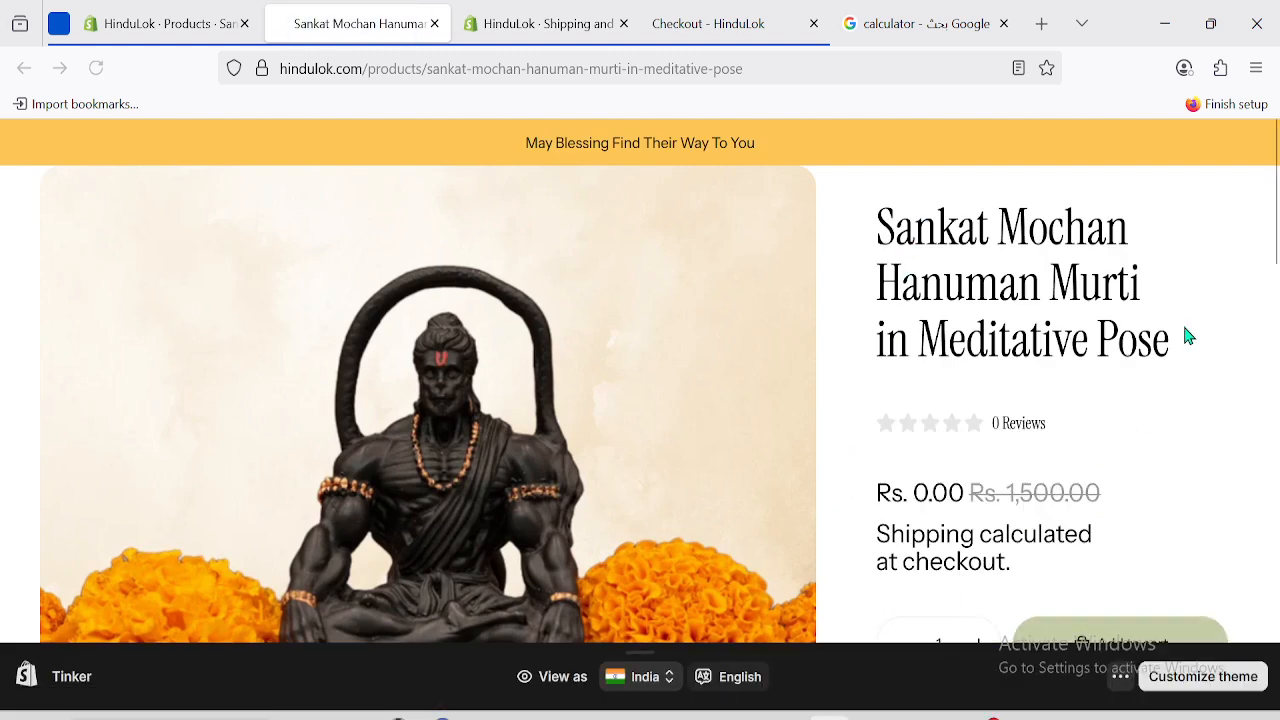
scroll(1188, 337, "down", 5)
scroll(1230, 330, "up", 1)
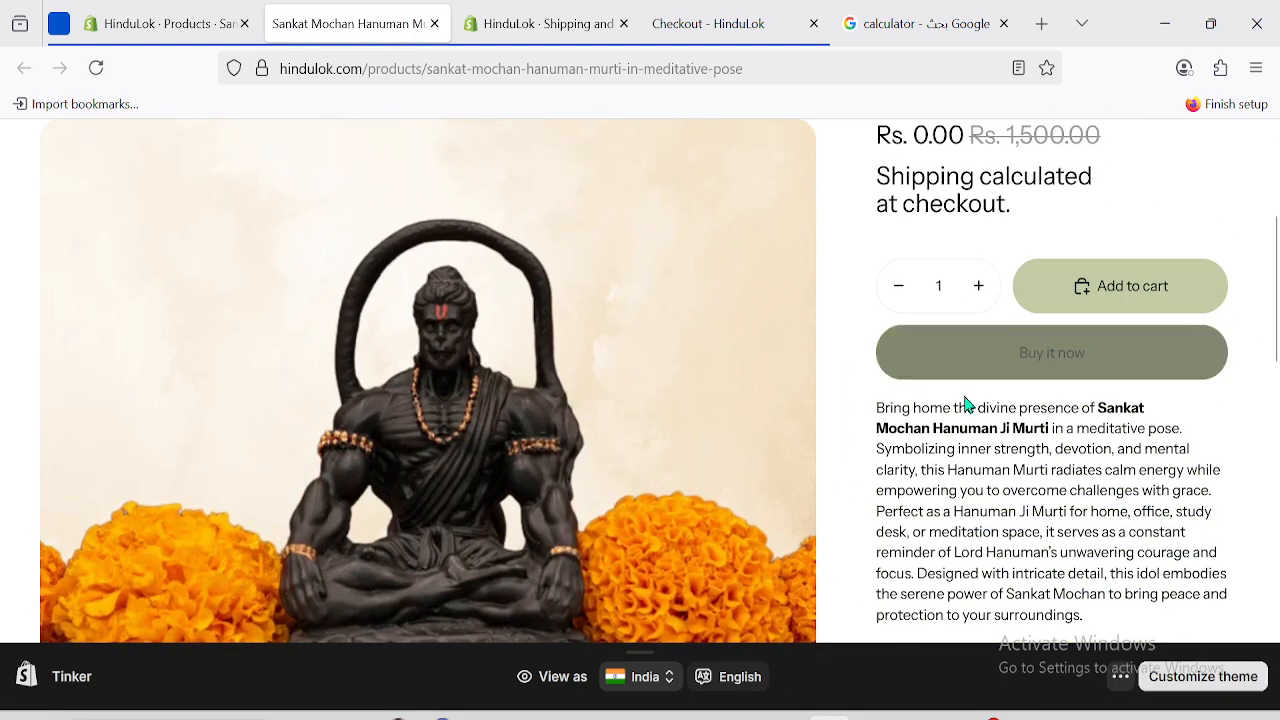
left_click(980, 290)
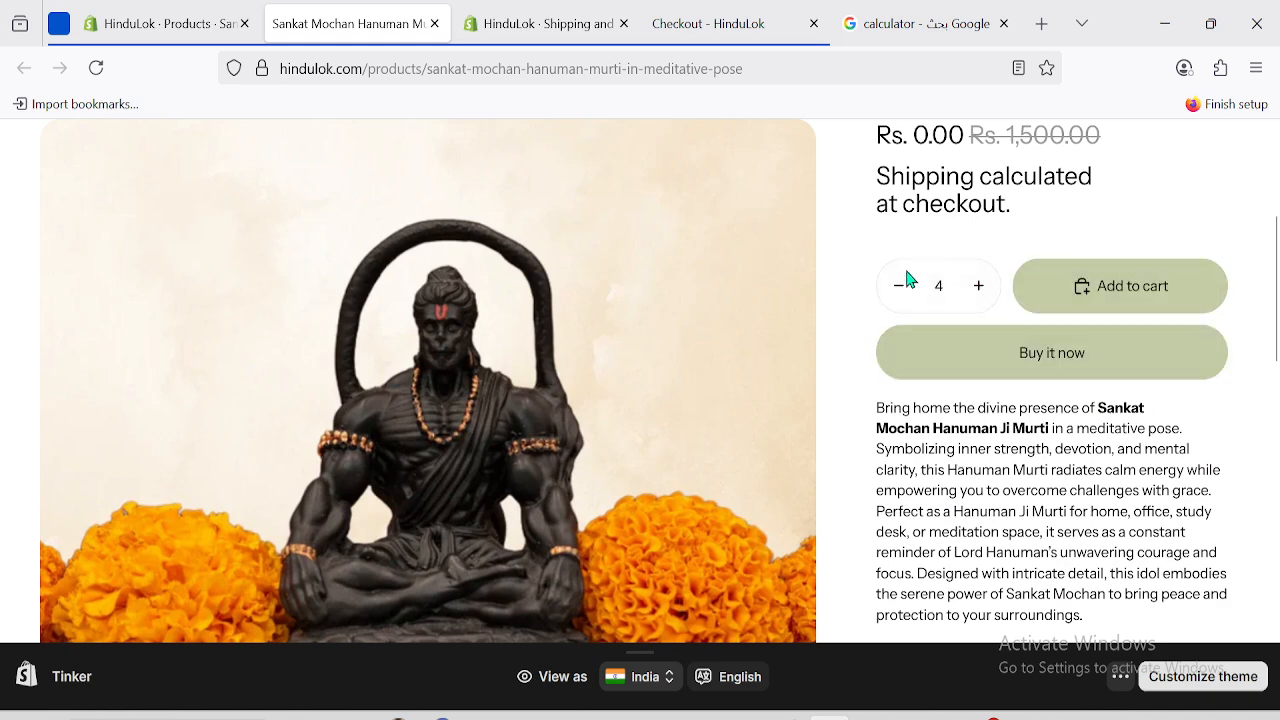
left_click(1043, 362)
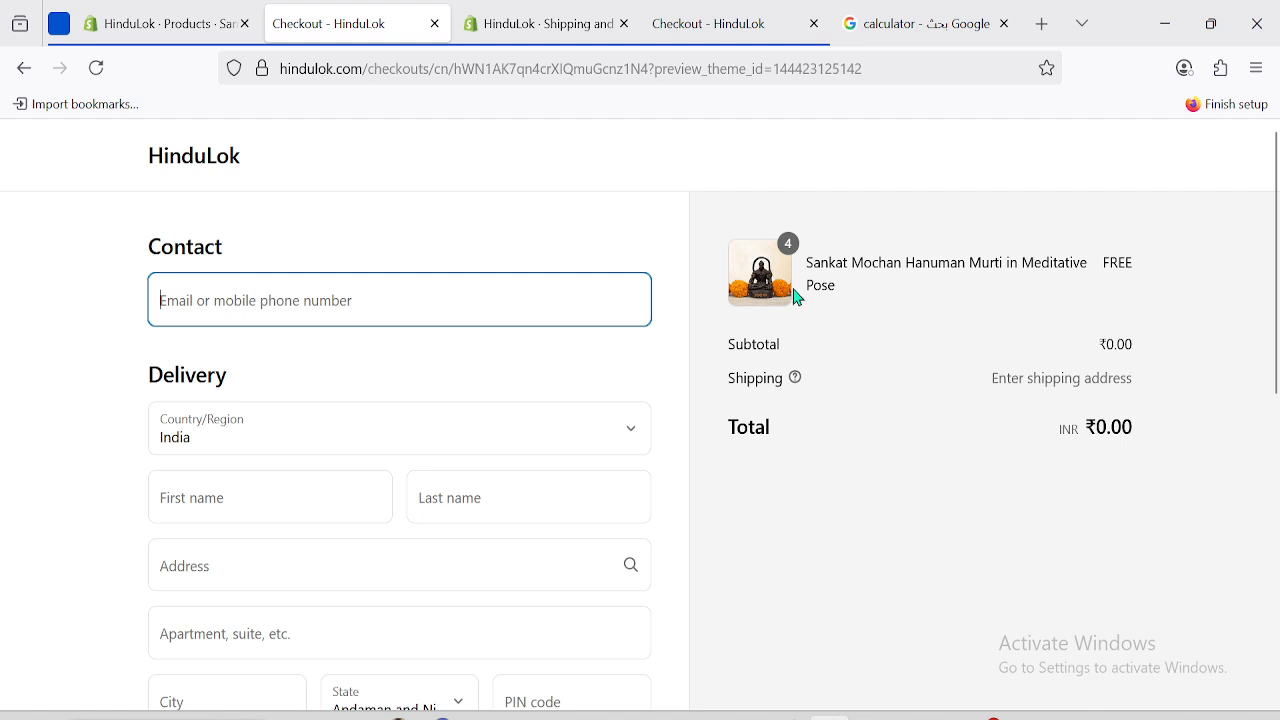
Close the duplicate checkout and reopen Sankat Mochan Hanuman Murti from the Products list.
left_click(814, 23)
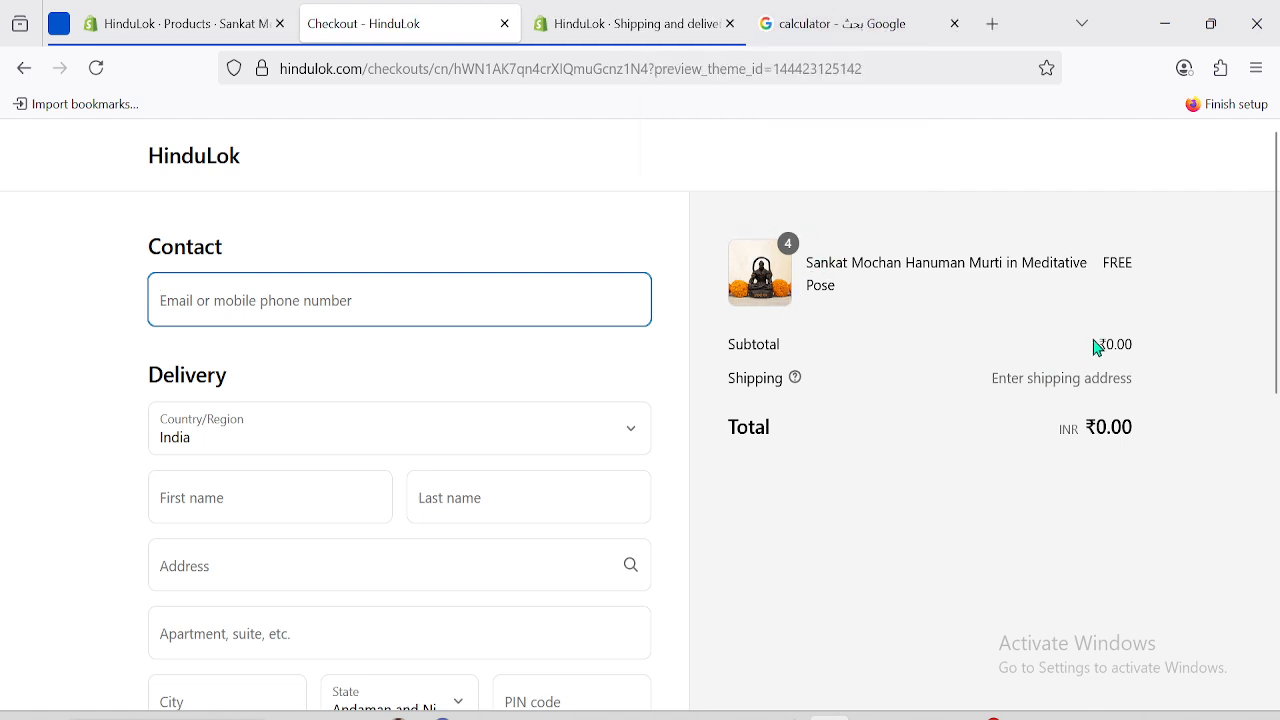
left_click_drag(1098, 347, 1135, 347)
left_click(108, 14)
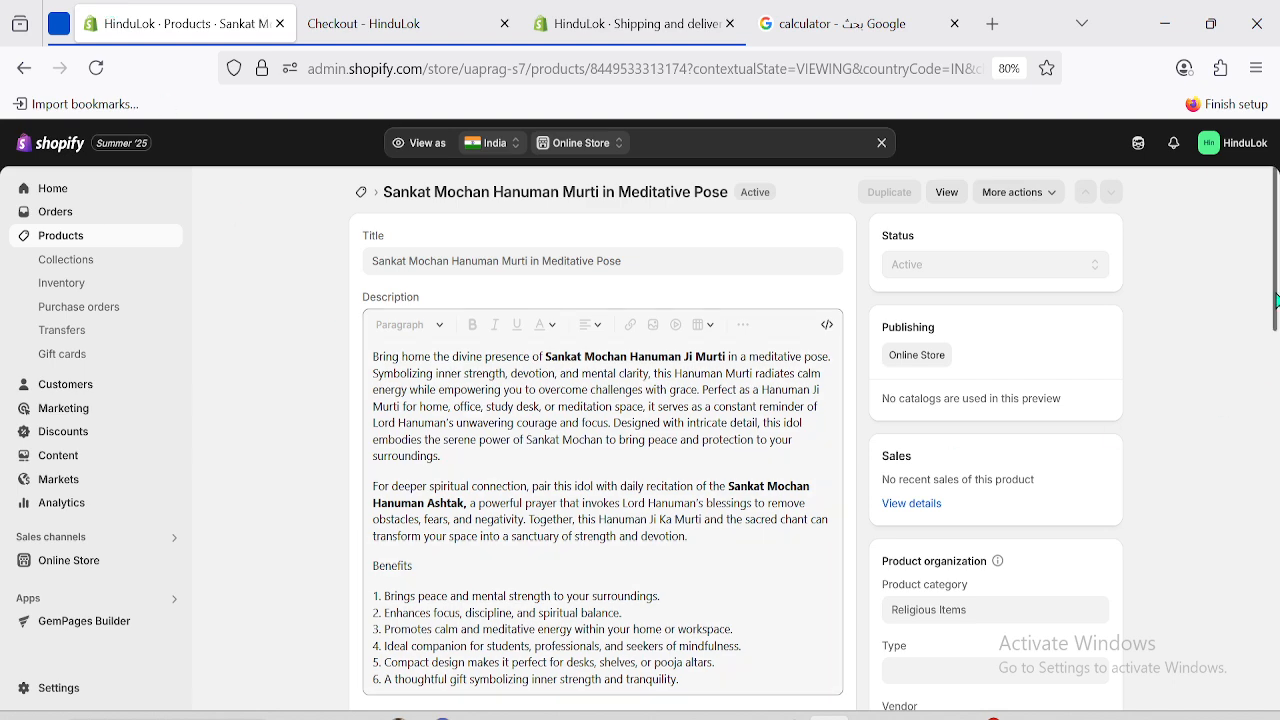
scroll(548, 487, "down", 6)
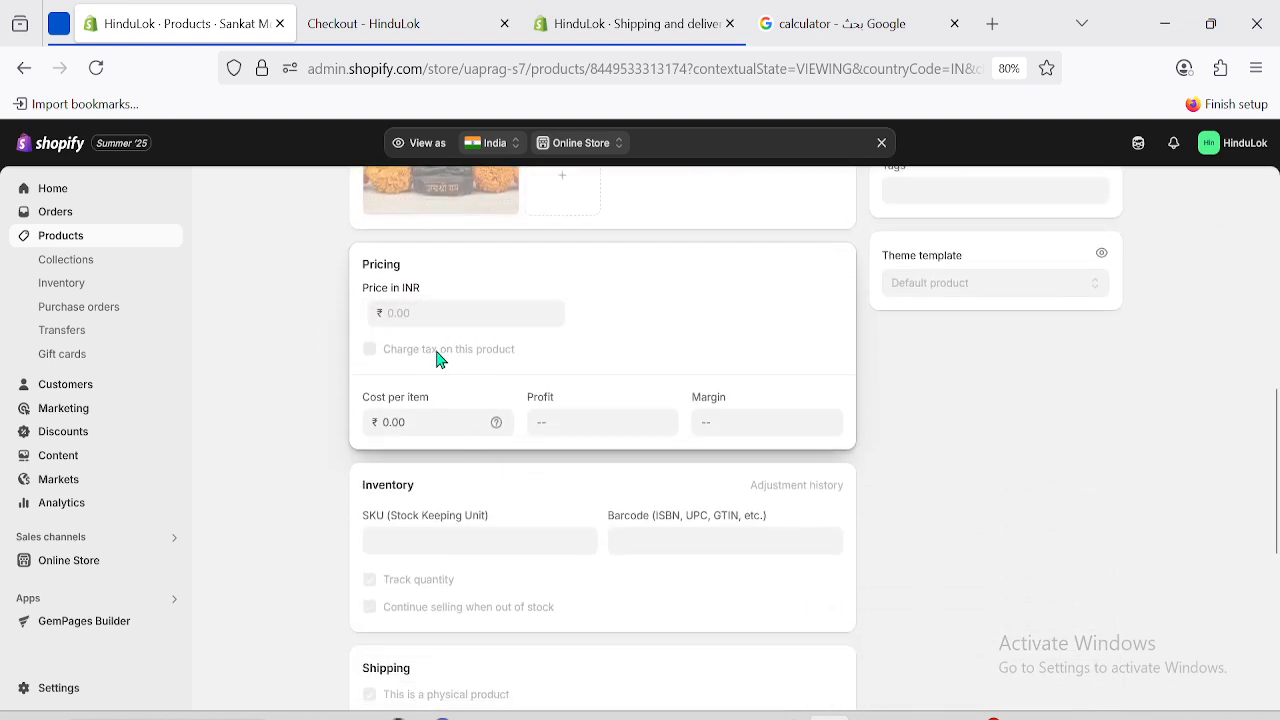
left_click(68, 241)
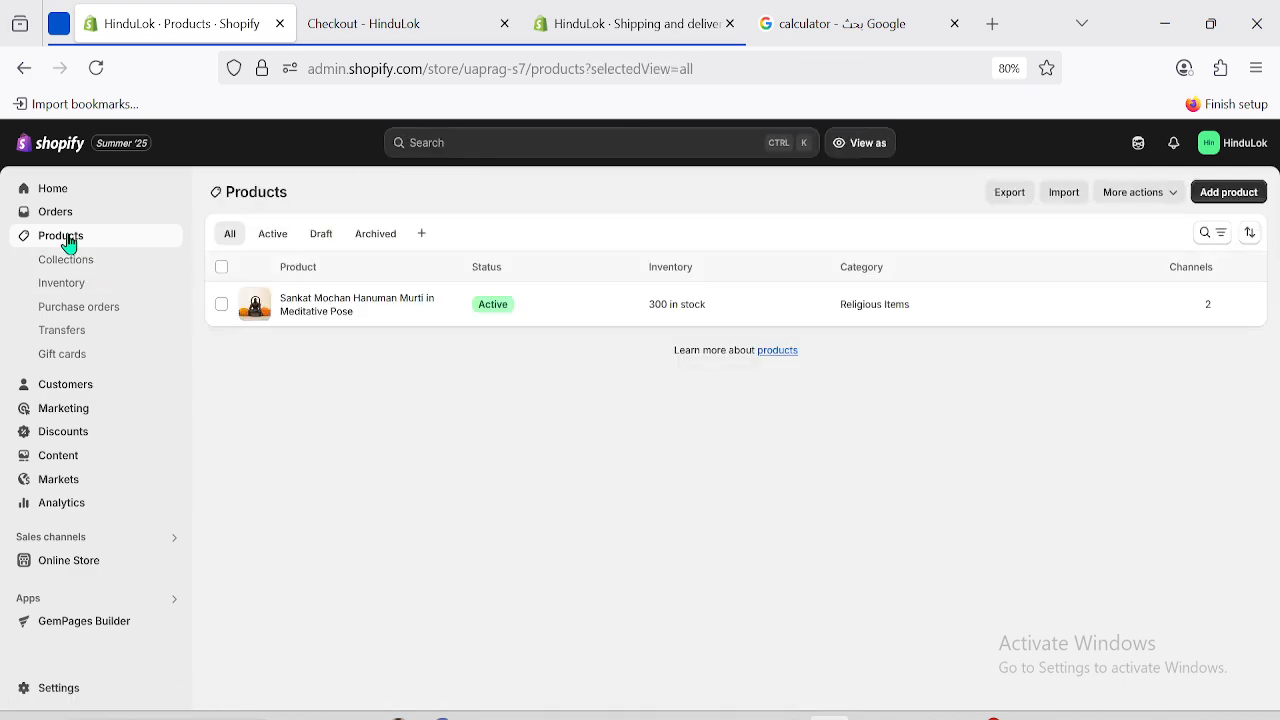
left_click(307, 305)
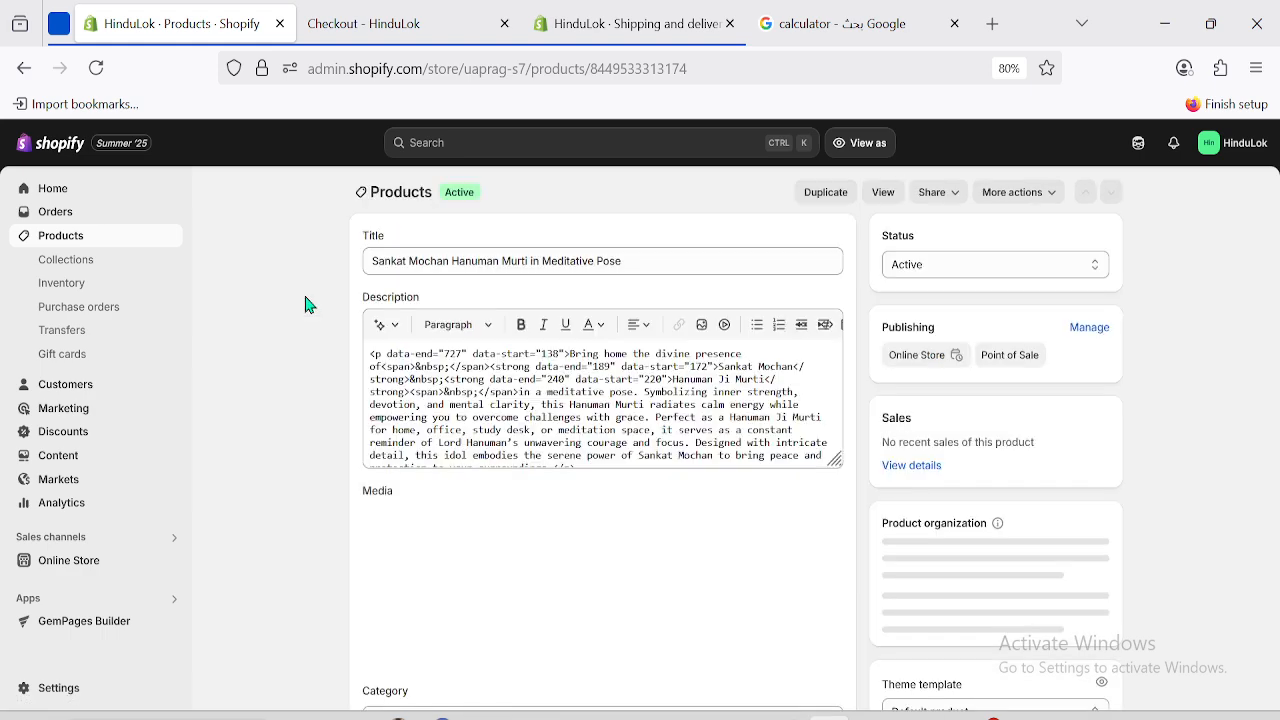
Enter the Mumbai Central, Mumbai, Maharashtra delivery address from the checkout suggestions.
scroll(1277, 260, "down", 1)
scroll(1277, 260, "down", 6)
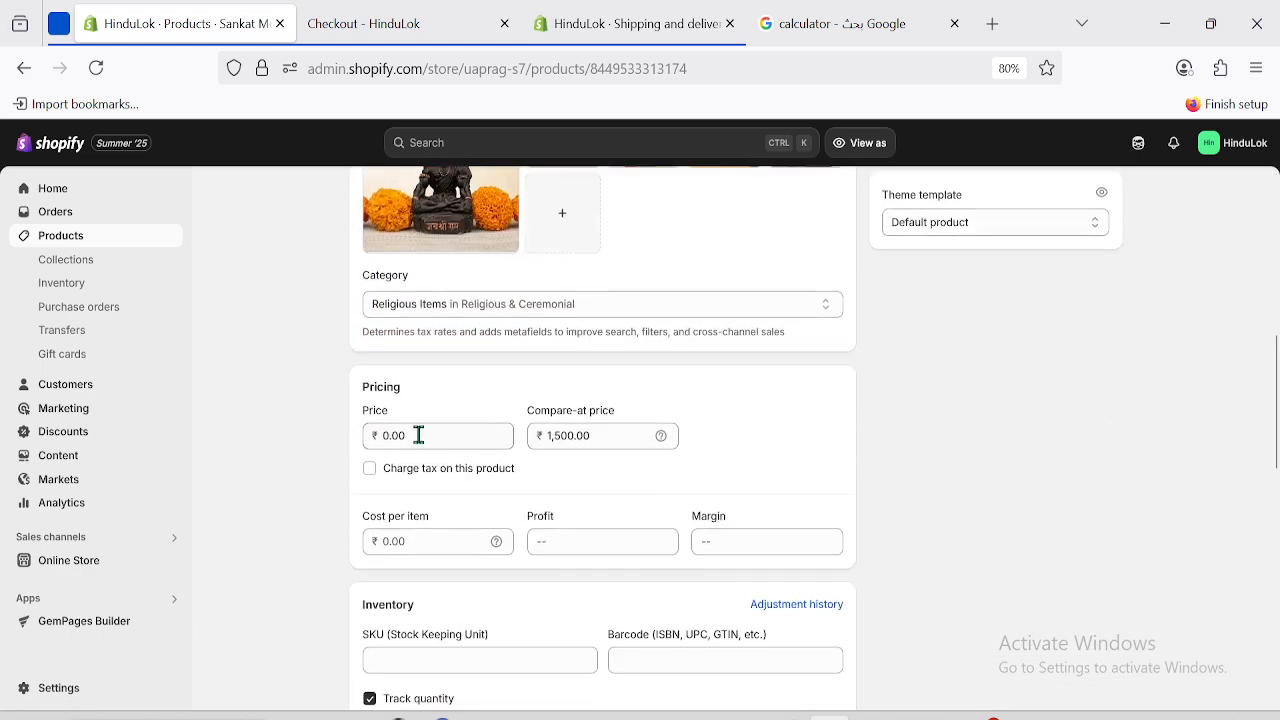
left_click(368, 16)
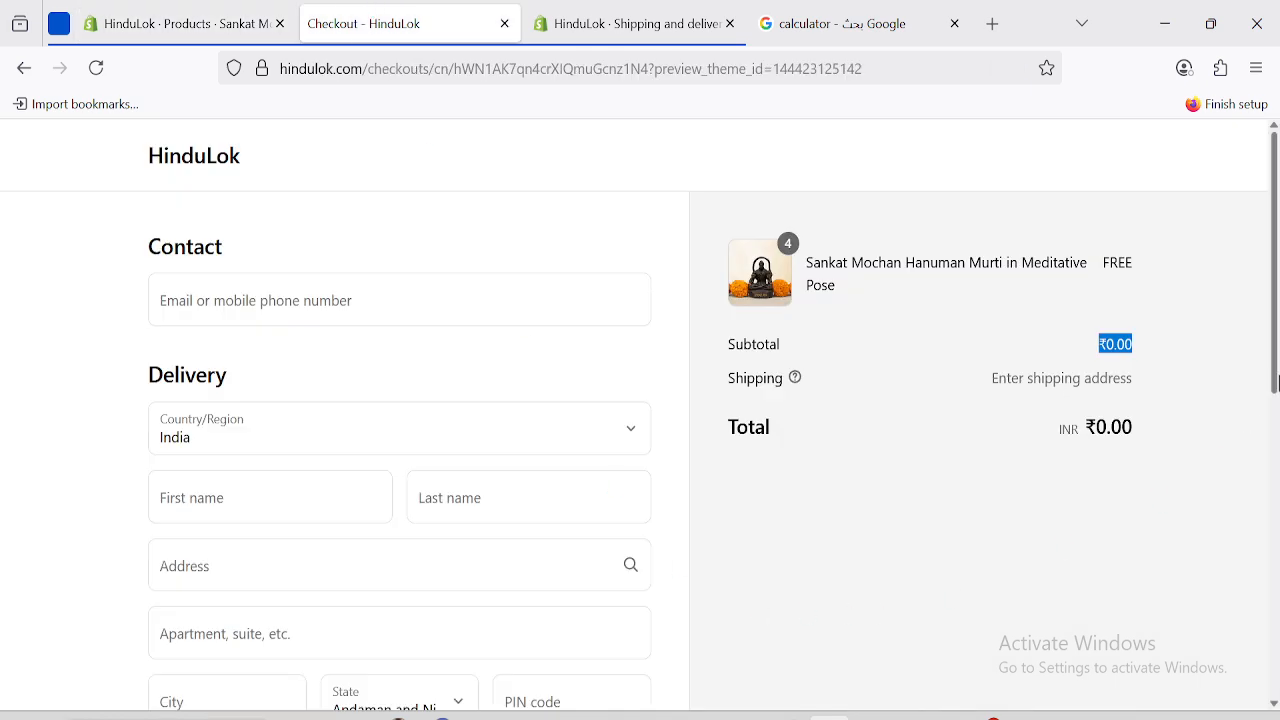
scroll(1277, 383, "down", 2)
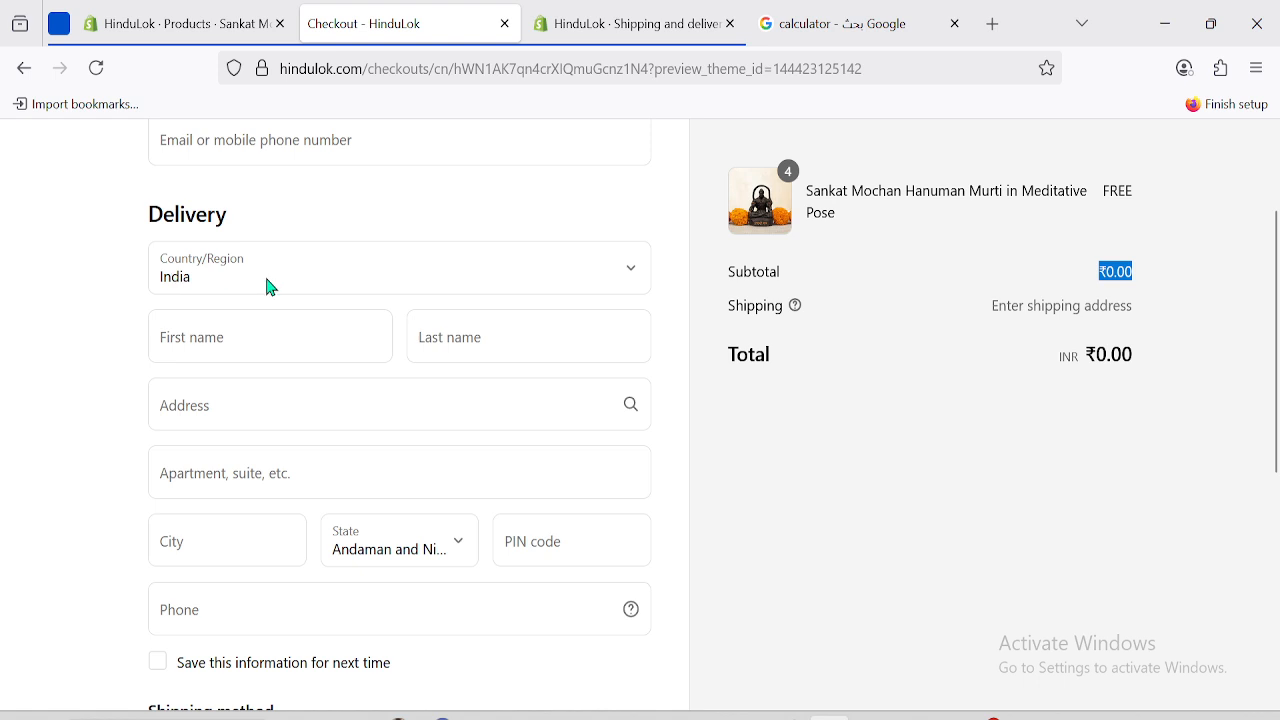
left_click(246, 404)
type("m")
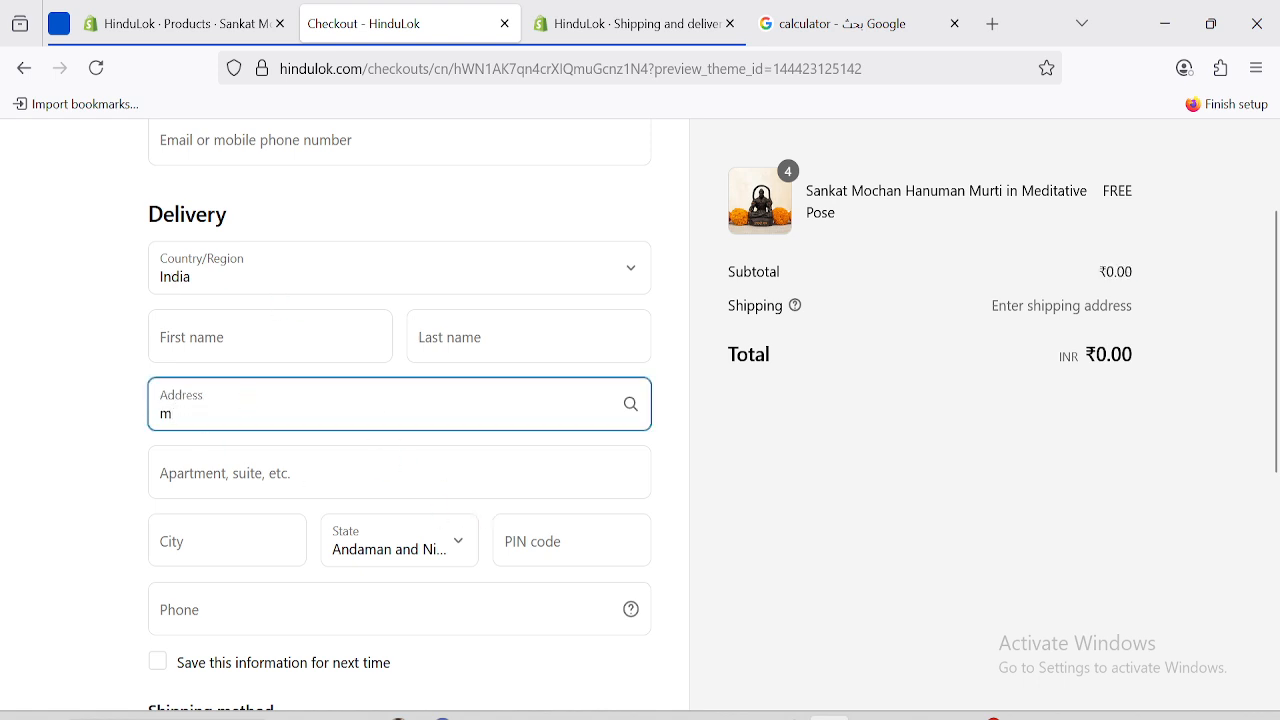
type("umba")
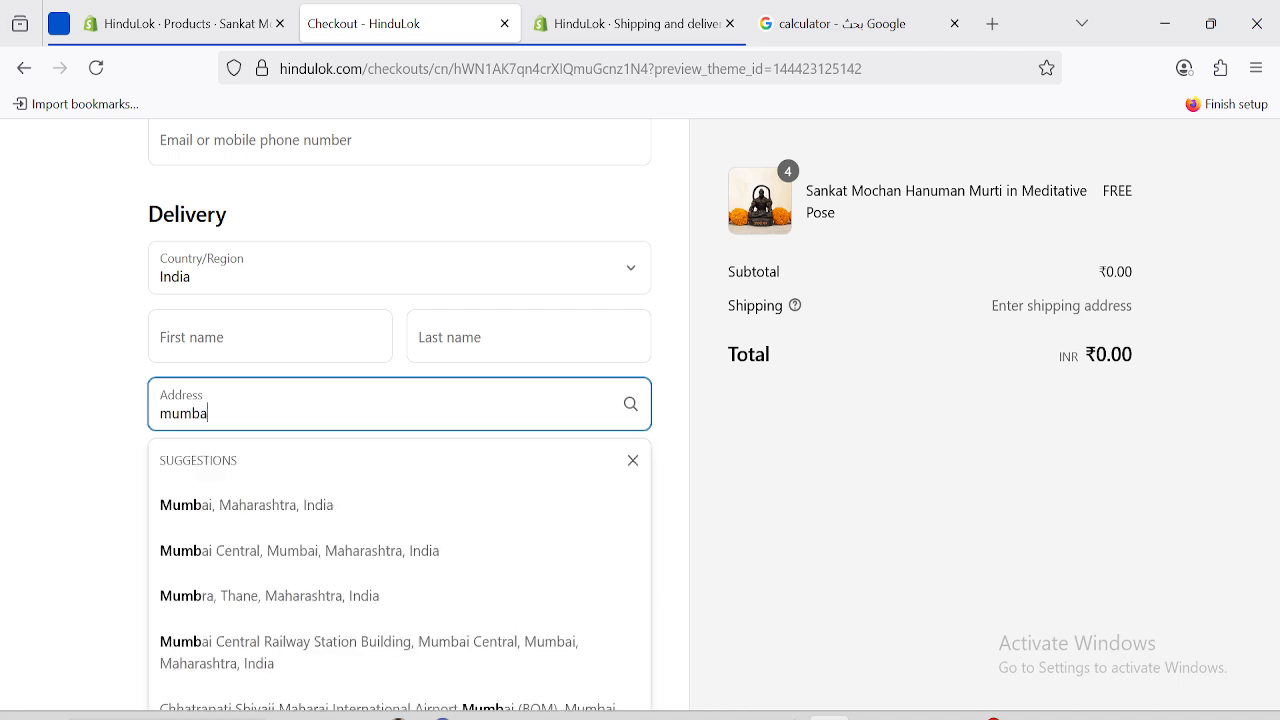
left_click(450, 548)
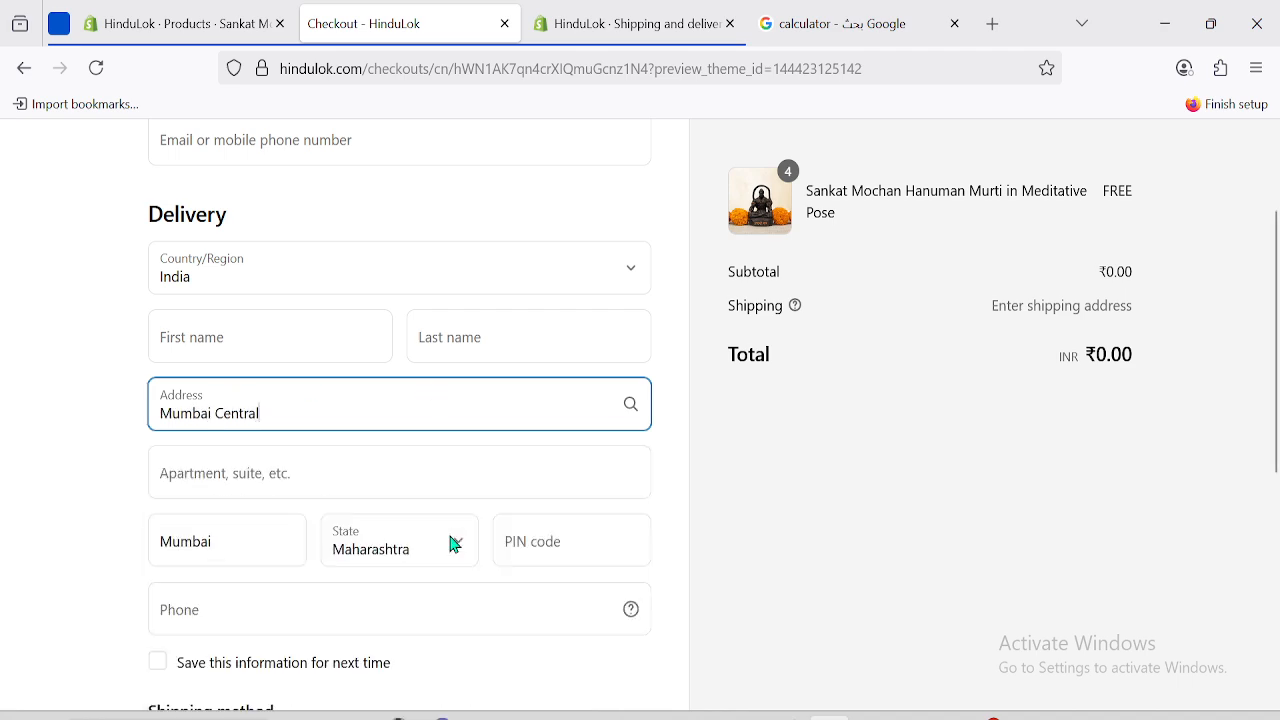
Complete the PIN code so the ₹1,196.00 items weight rate shipping appears.
left_click(546, 551)
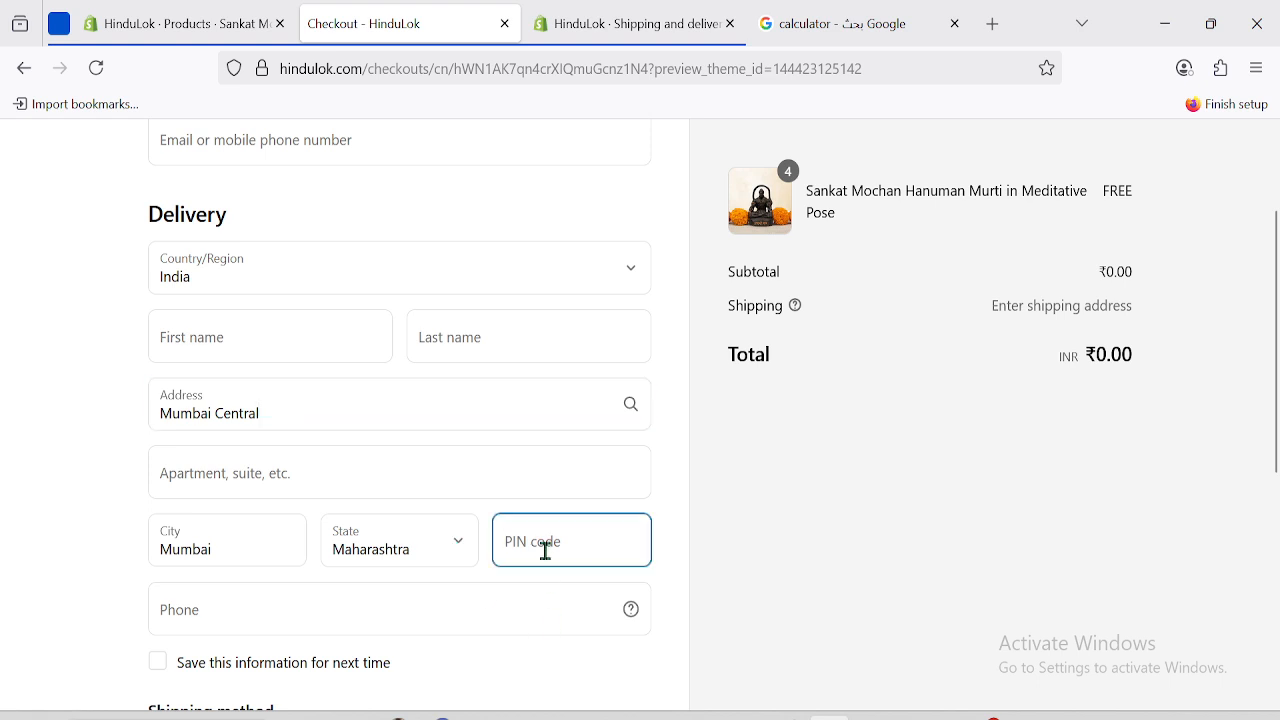
scroll(546, 551, "down", 3)
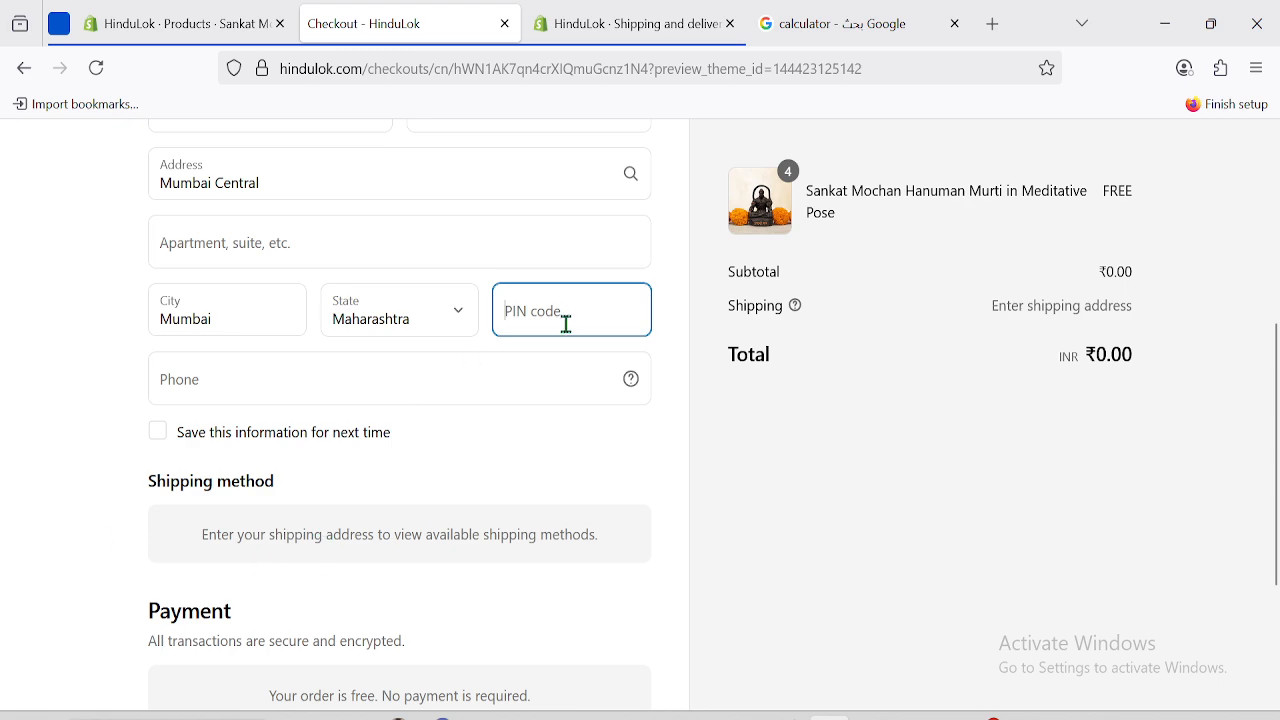
type("2127")
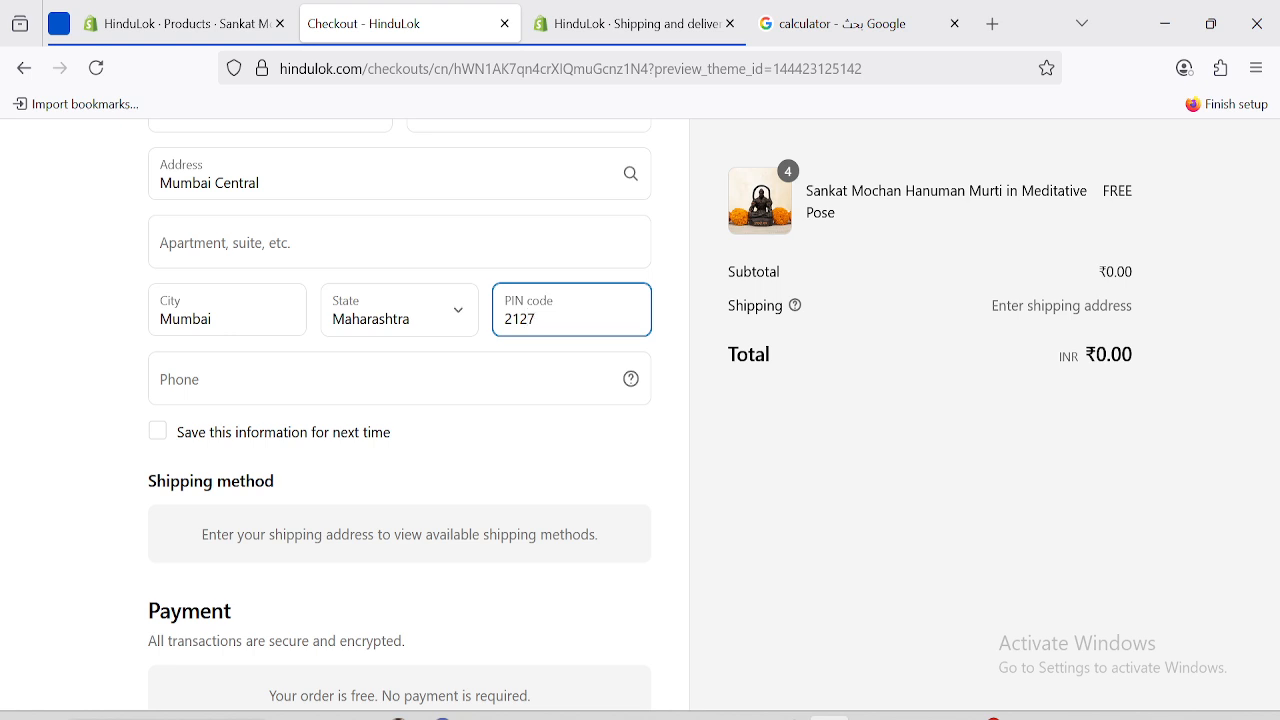
left_click(774, 511)
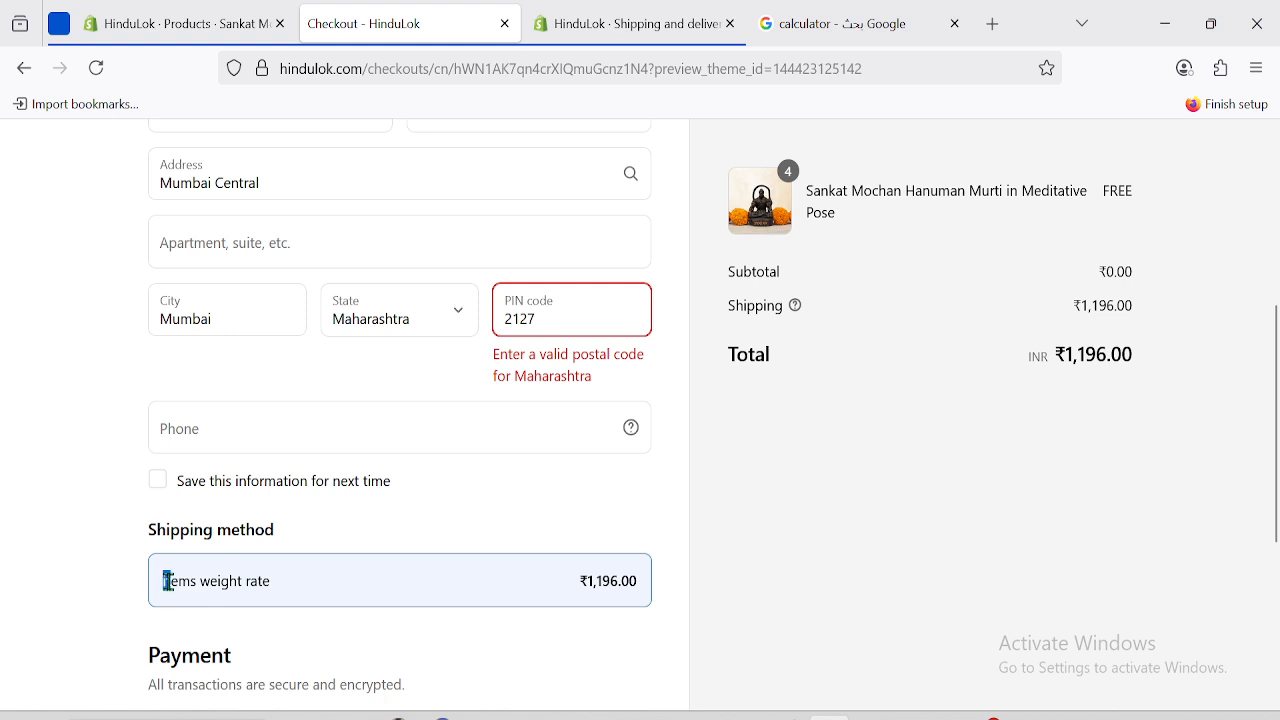
left_click_drag(168, 581, 280, 598)
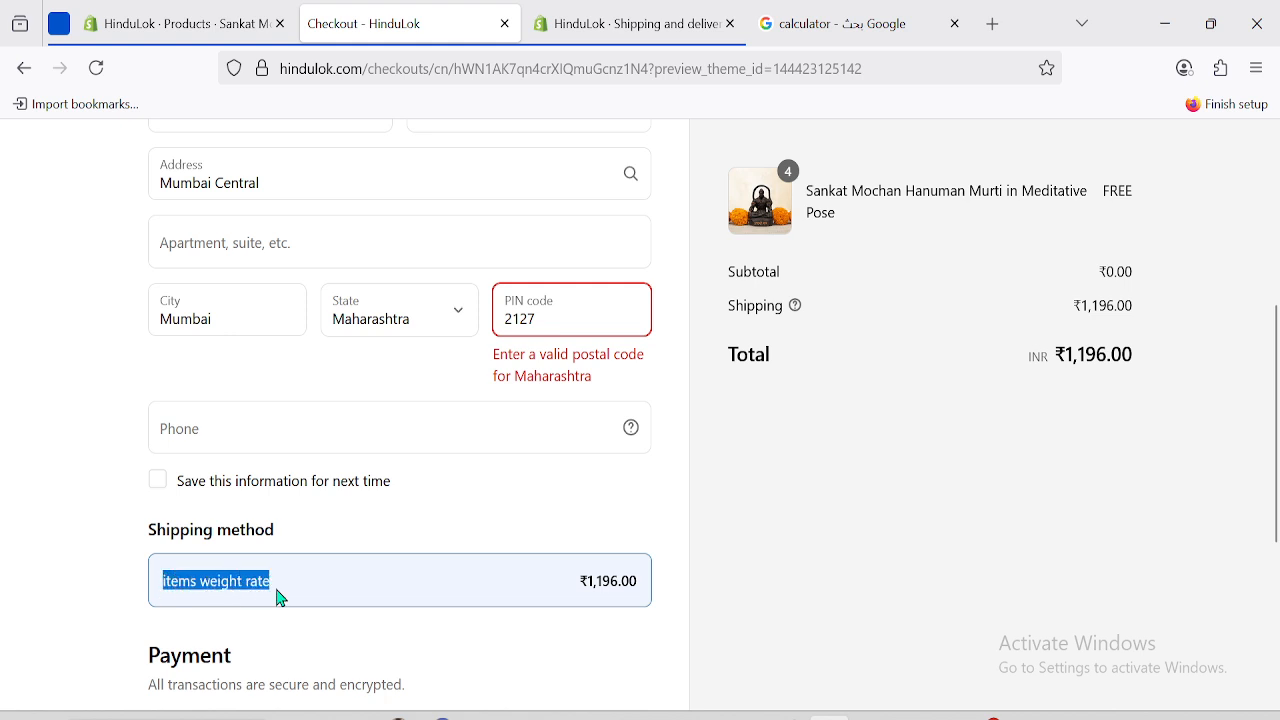
left_click(220, 20)
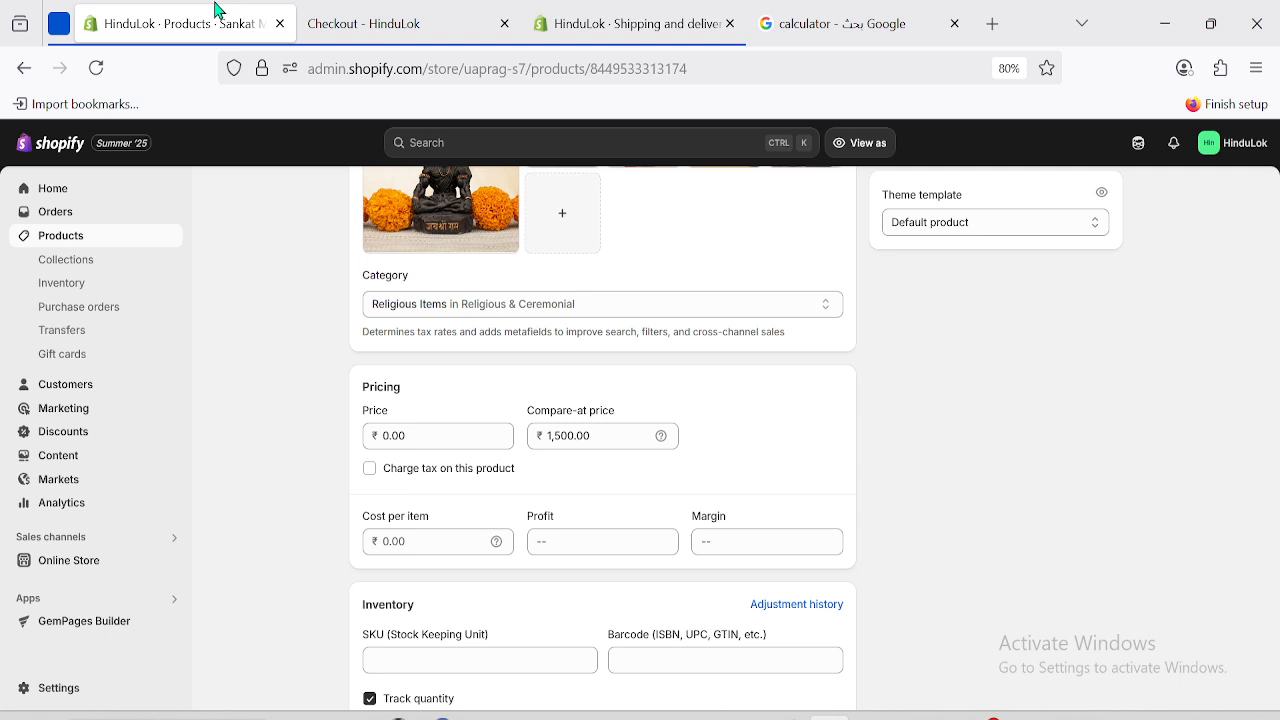
left_click(665, 18)
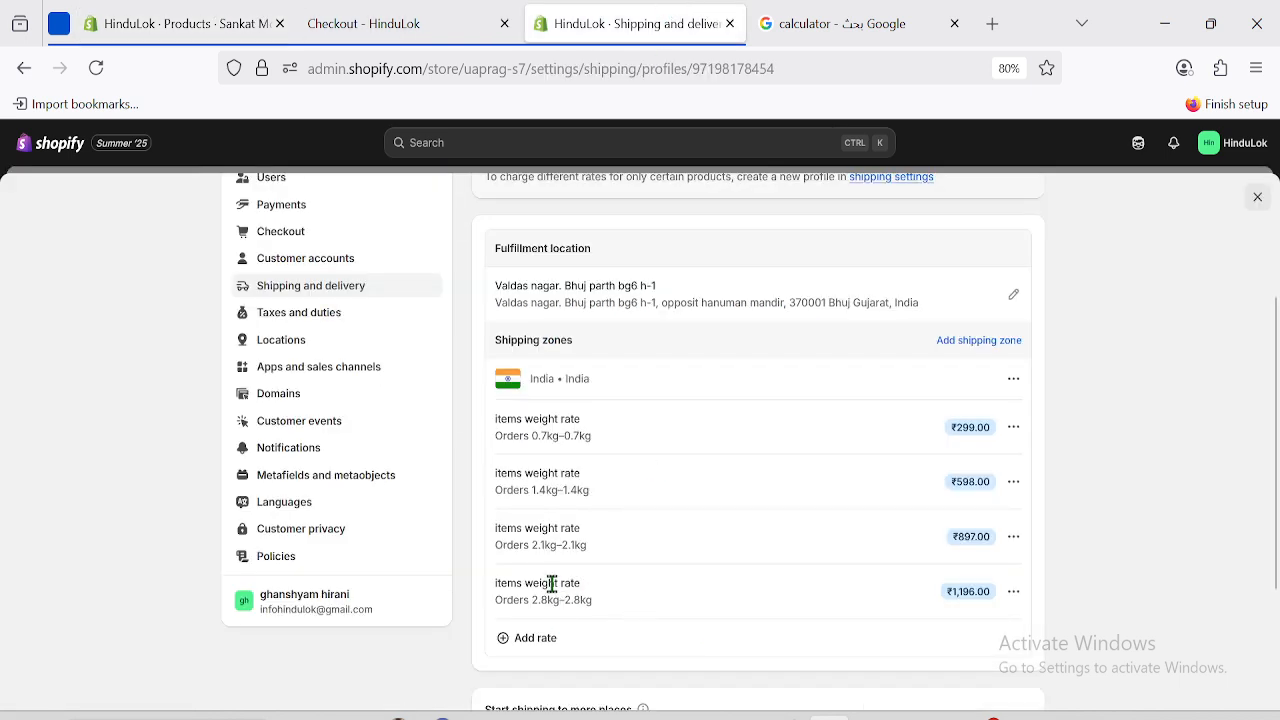
left_click_drag(494, 576, 586, 583)
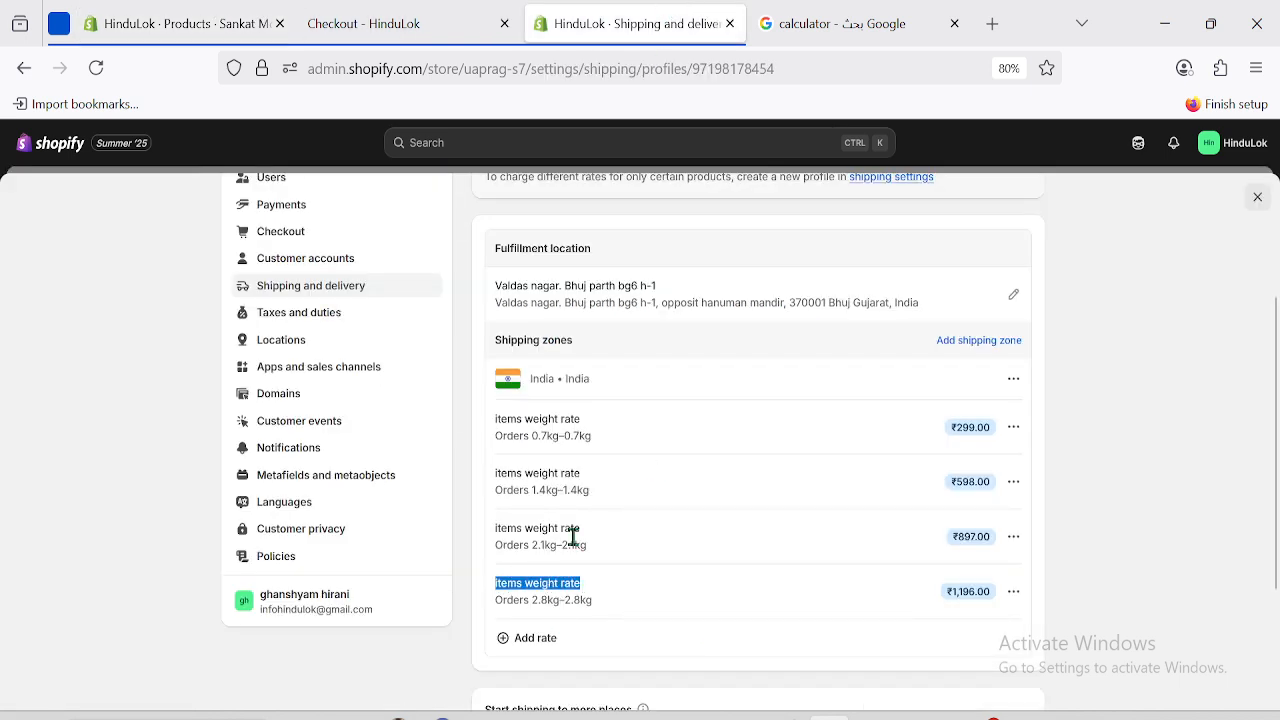
left_click(400, 24)
left_click(112, 552)
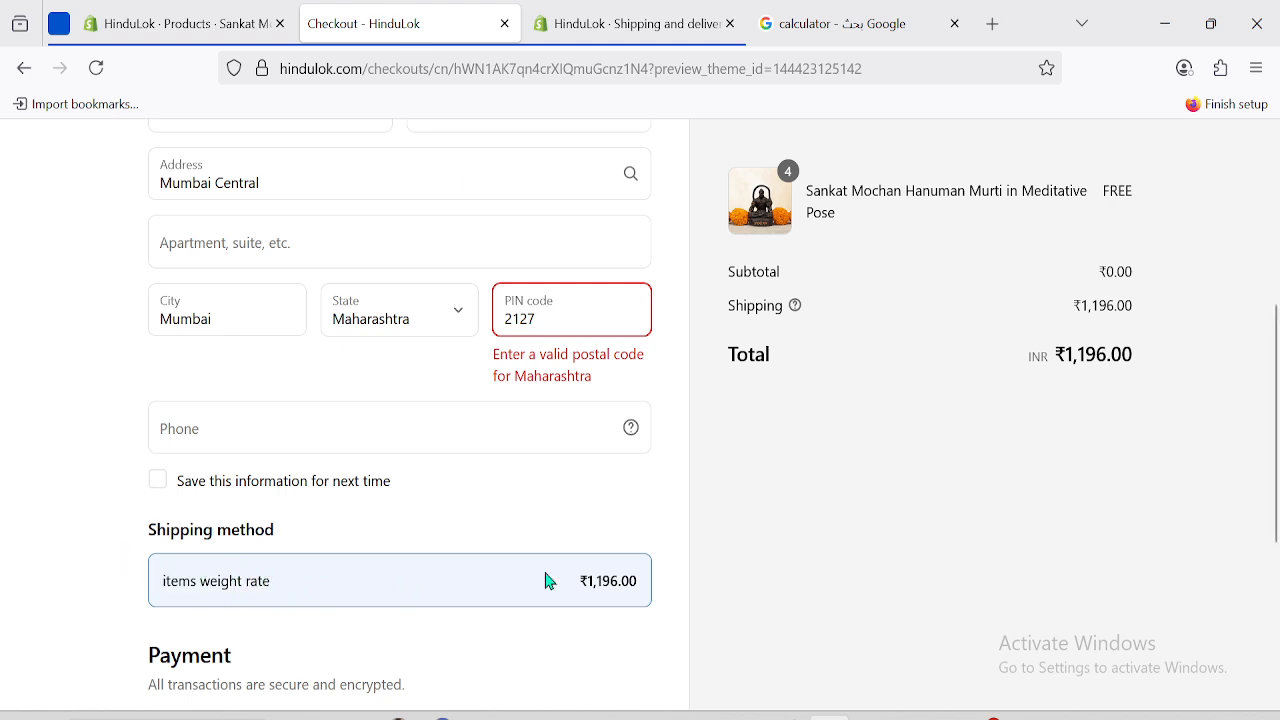
left_click_drag(1059, 346, 1139, 357)
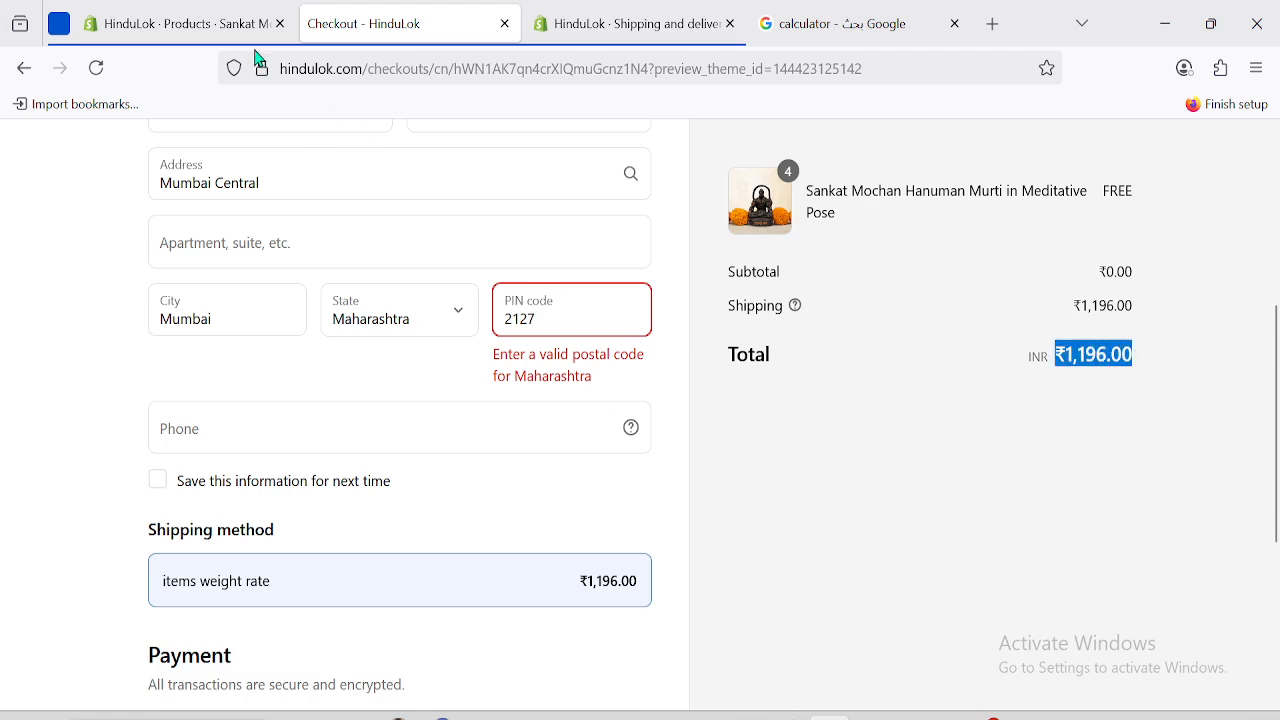
left_click(620, 10)
left_click(1092, 549)
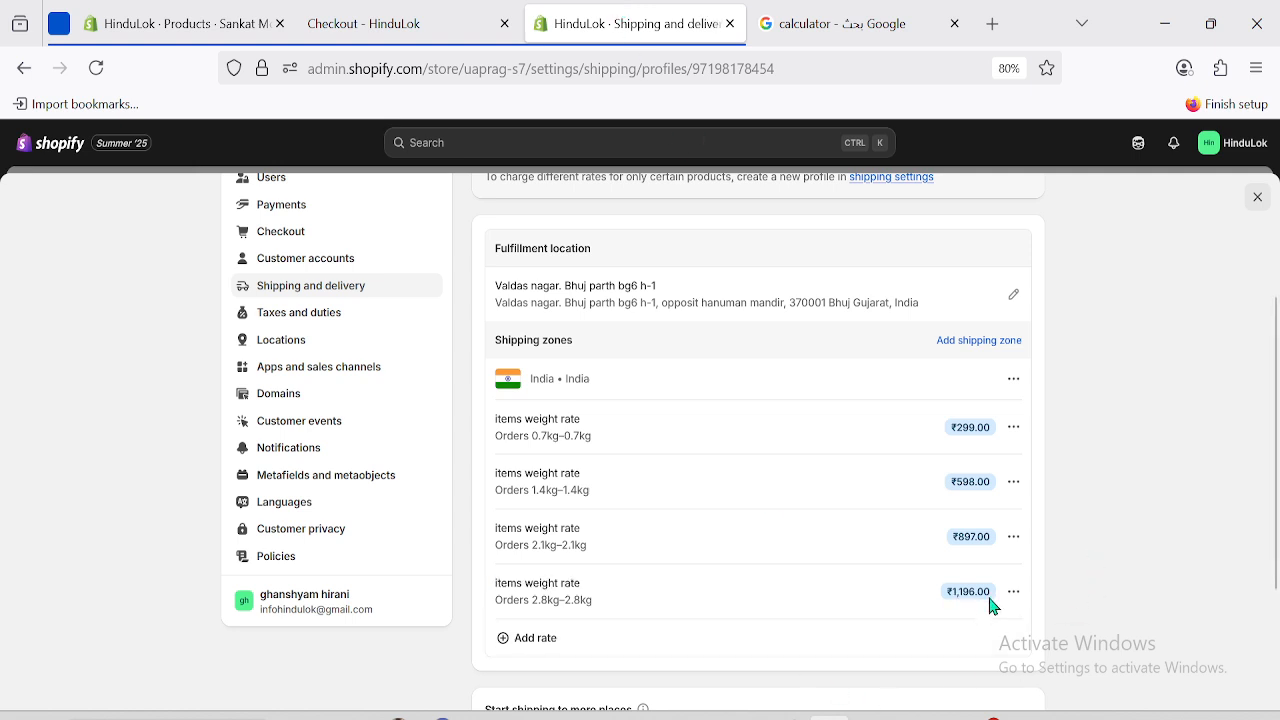
left_click(425, 10)
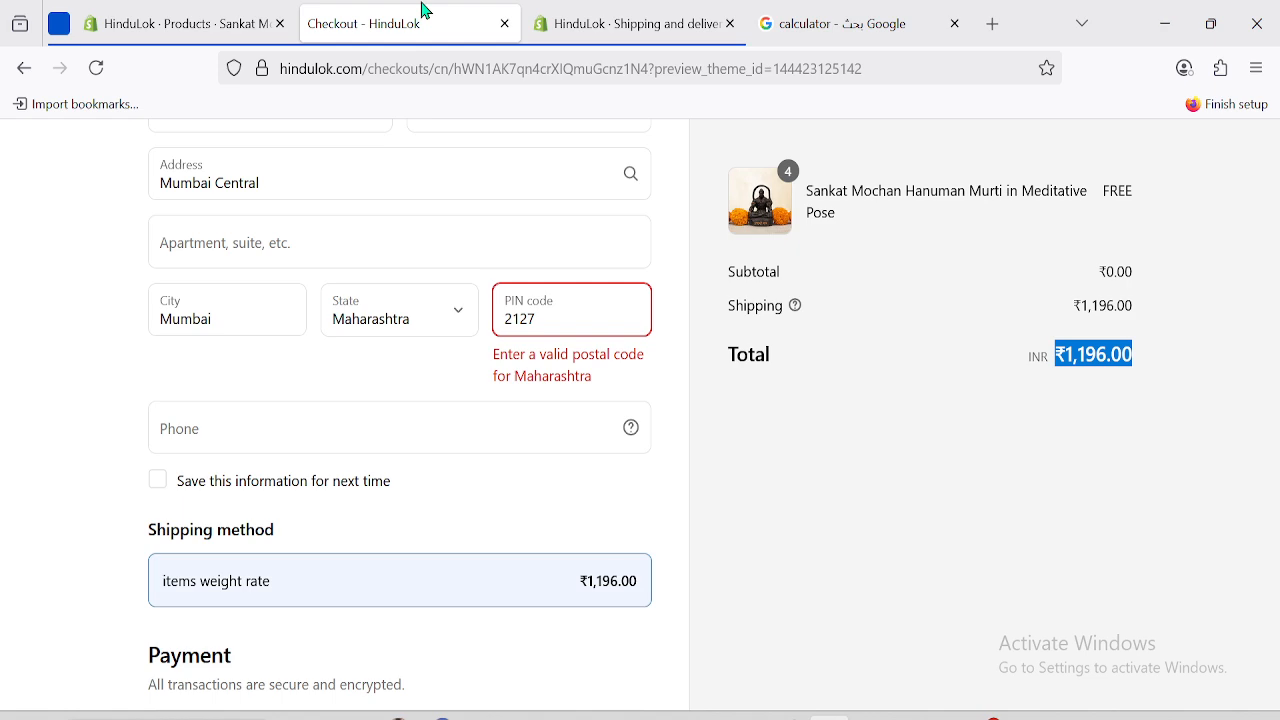
left_click(768, 536)
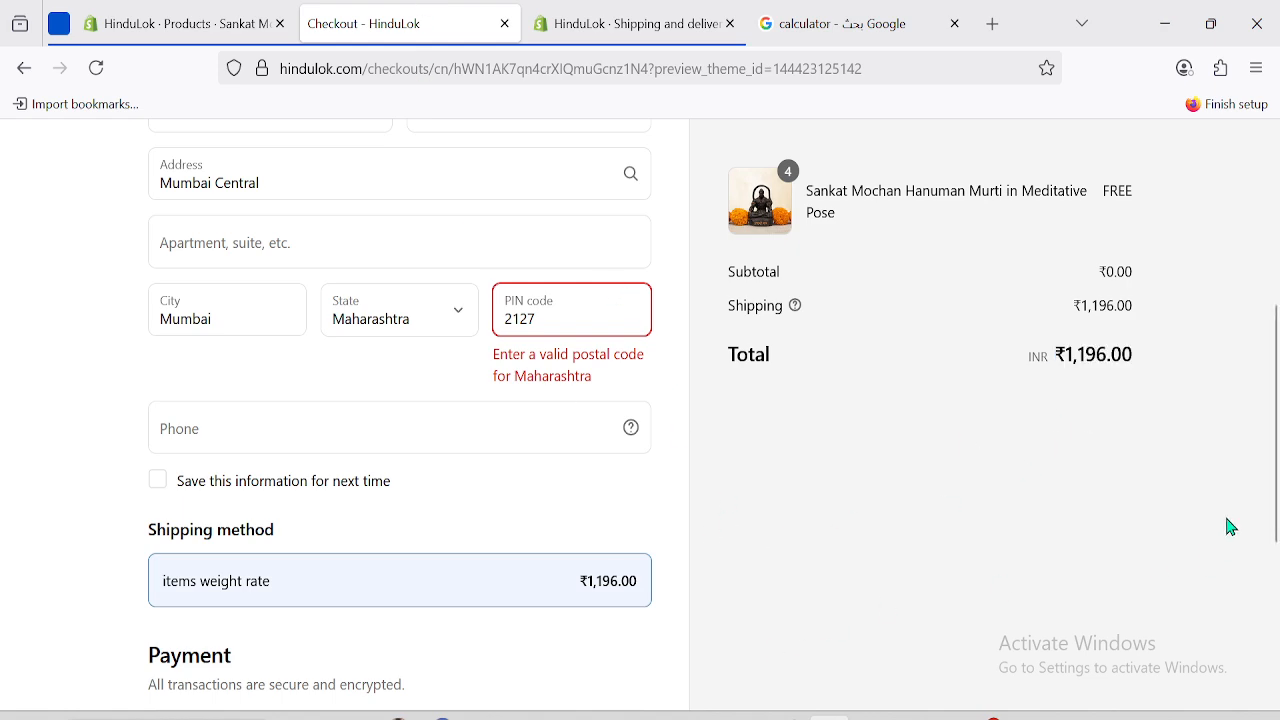
scroll(1270, 530, "down", 3)
scroll(1278, 597, "up", 6)
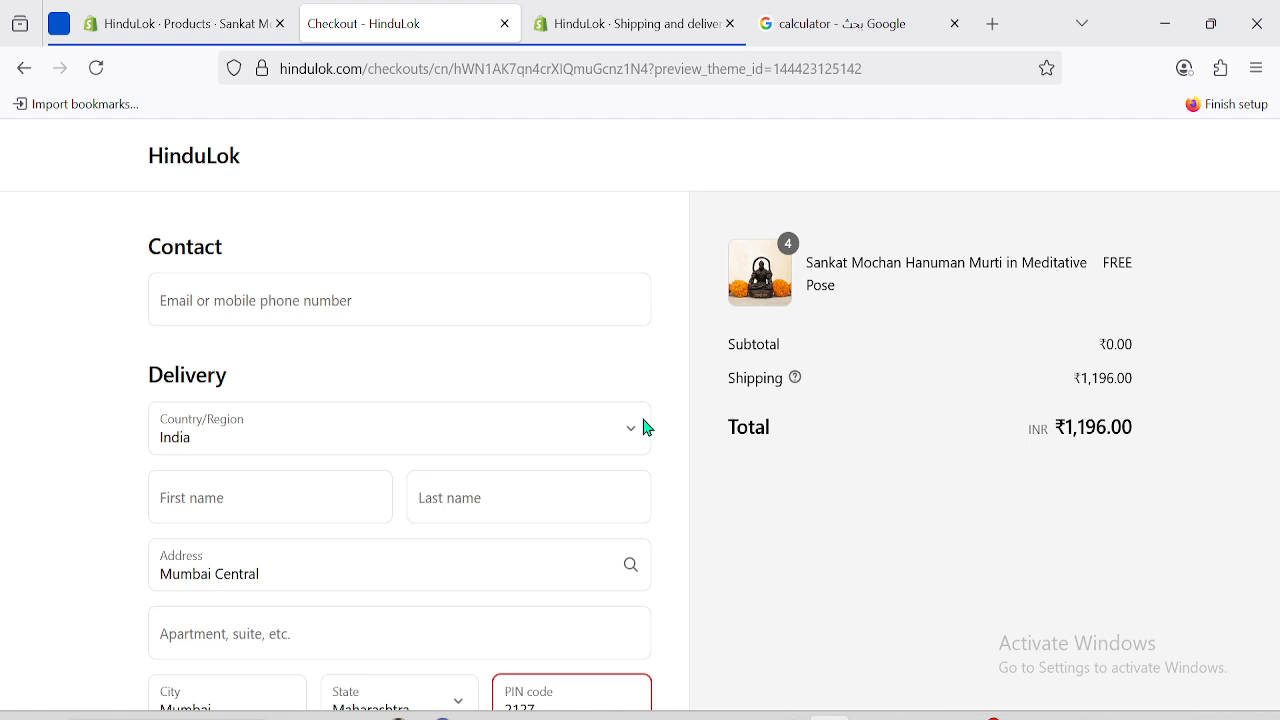
Return to the shipping settings and open a blank Add rate dialog for the India zone.
left_click(208, 12)
left_click(376, 22)
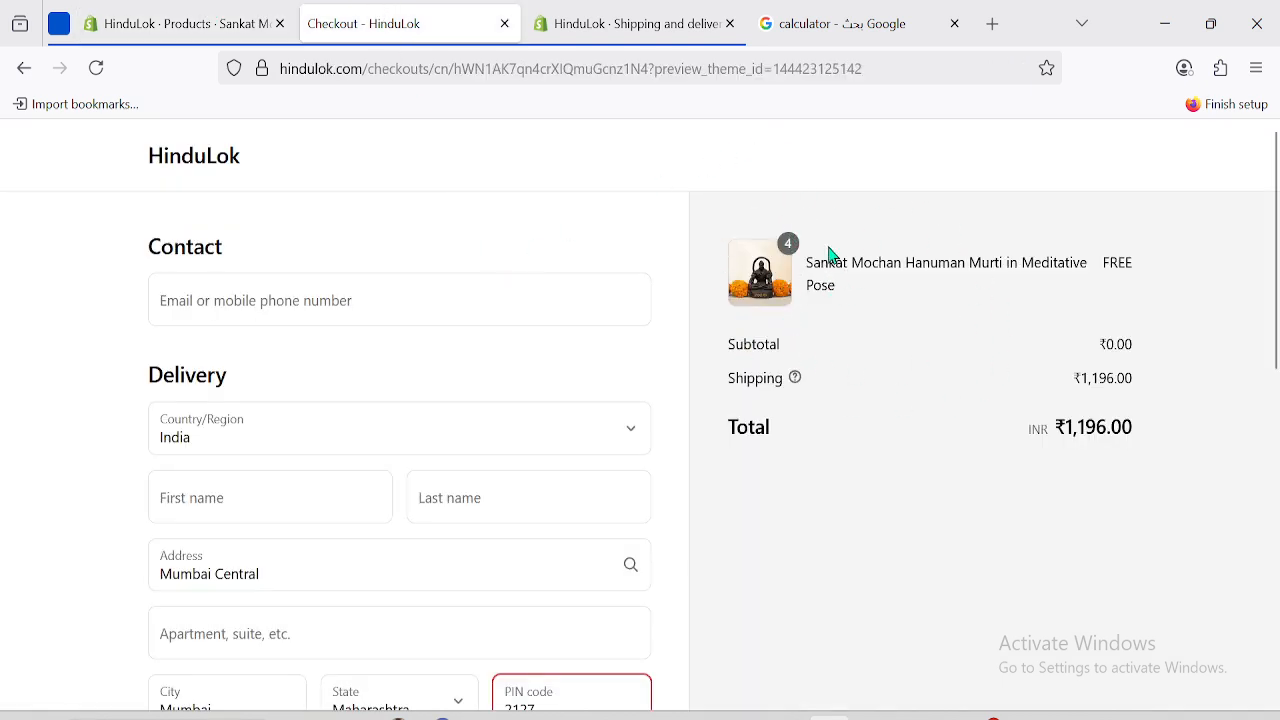
left_click(556, 20)
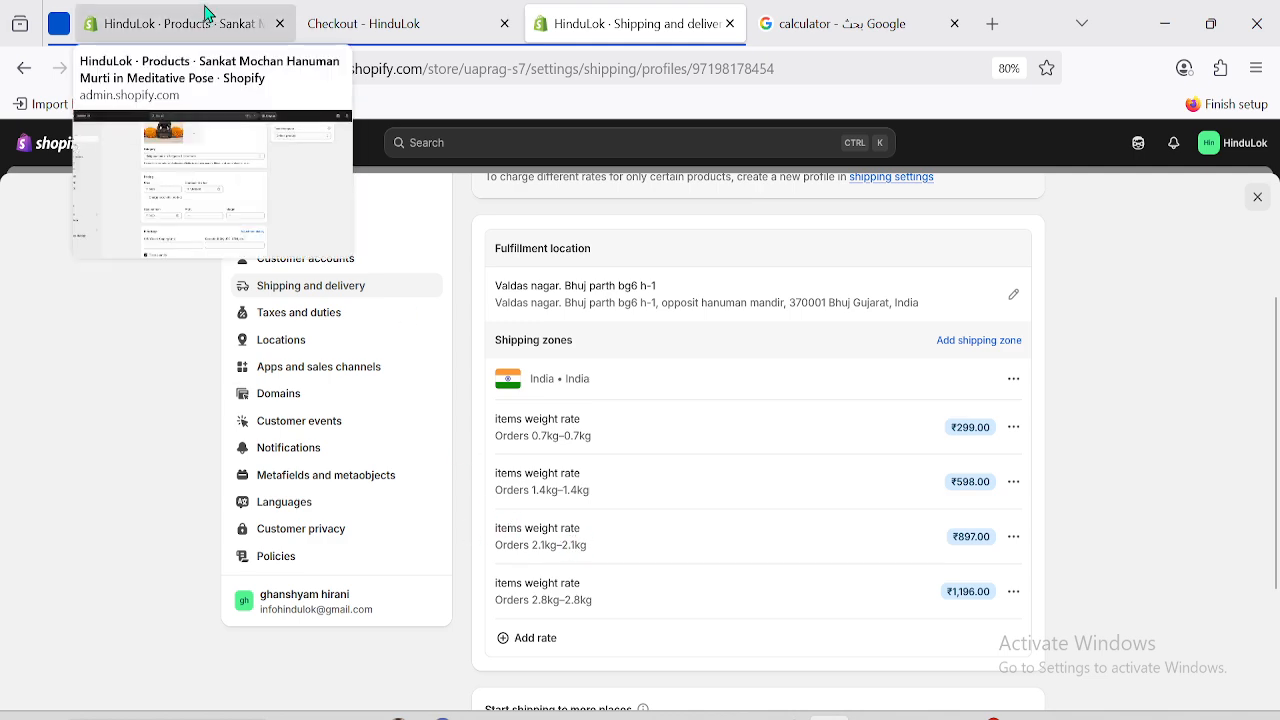
left_click(250, 22)
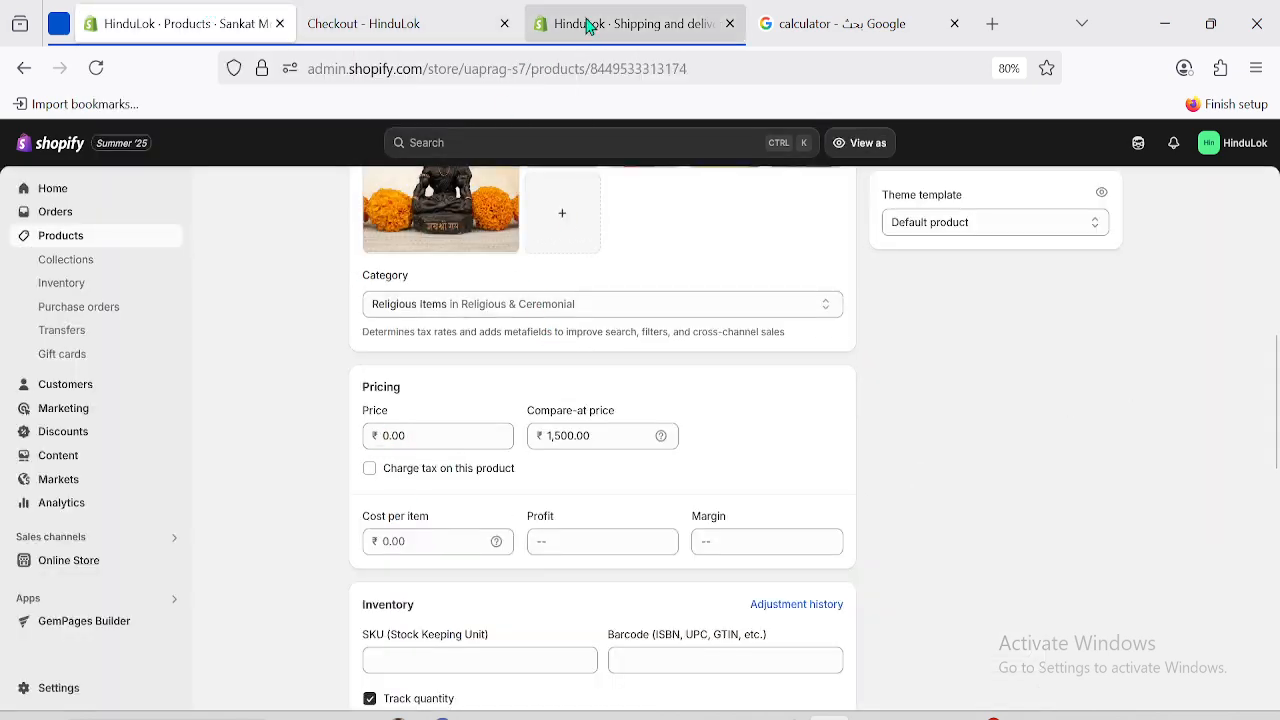
left_click(430, 12)
left_click(575, 12)
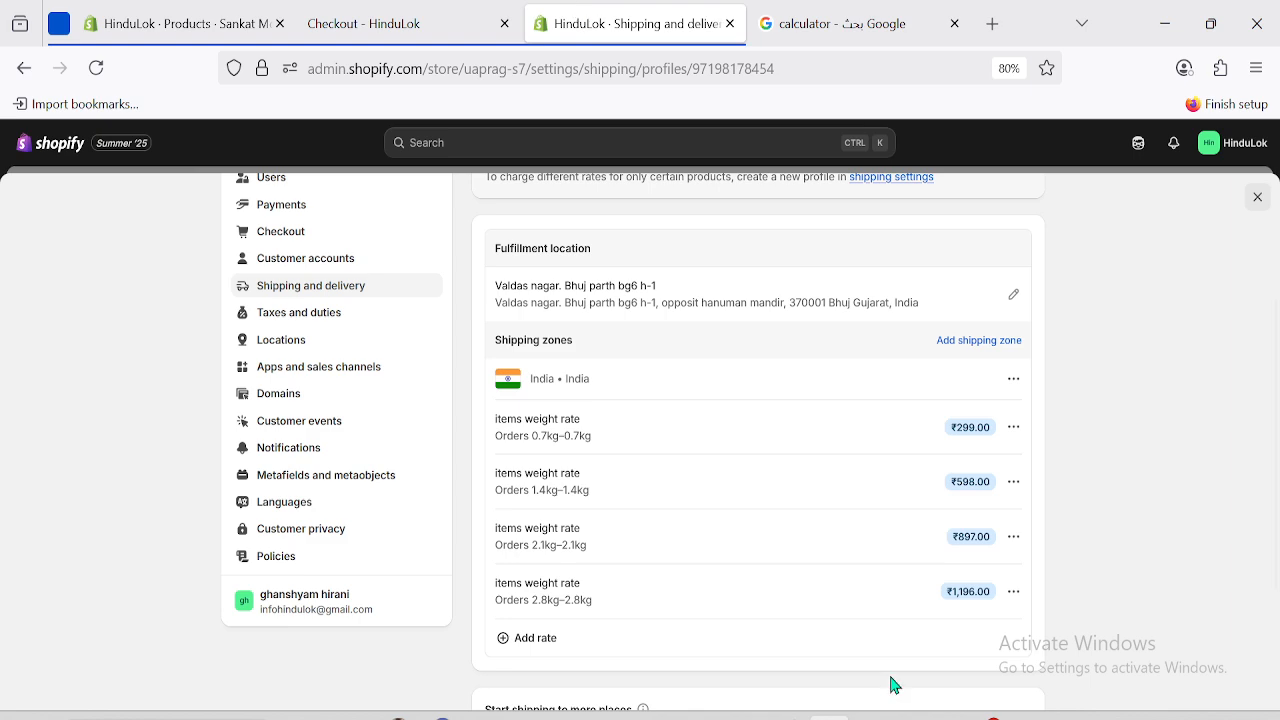
left_click(540, 638)
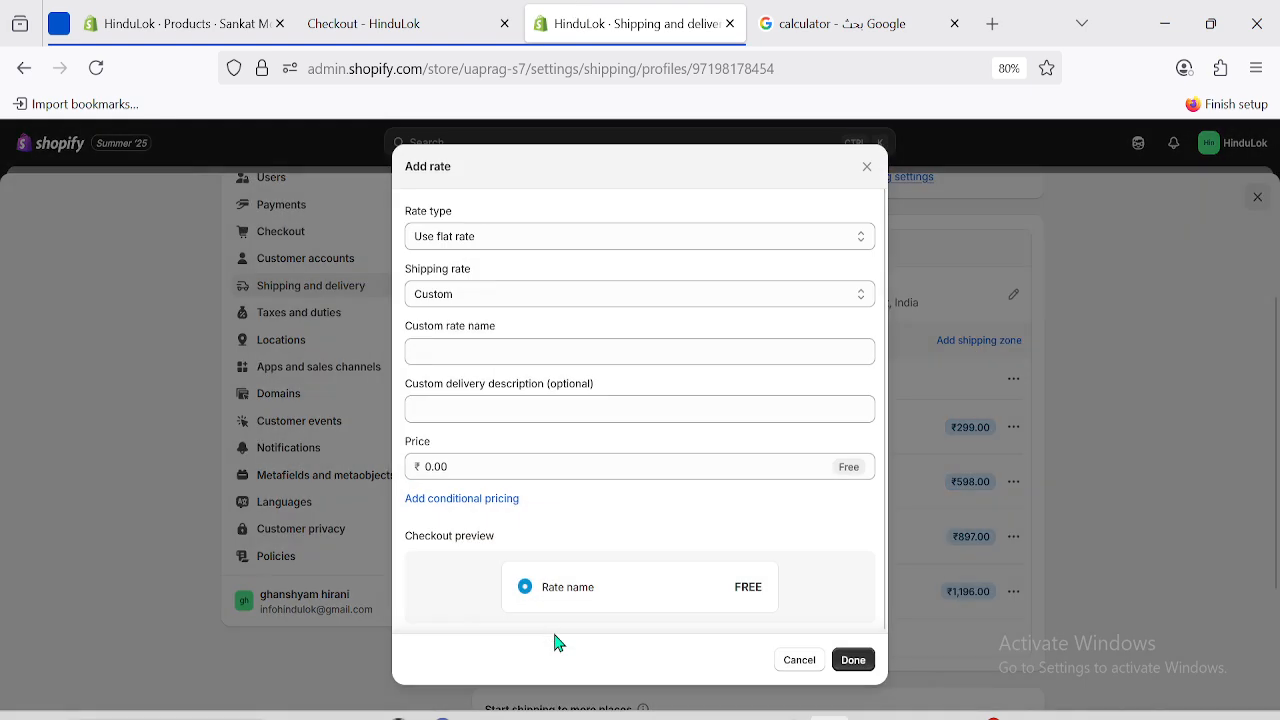
Make the new rate conditional on order price, trying 20 as minimum and maximum values.
left_click(465, 499)
left_click(411, 553)
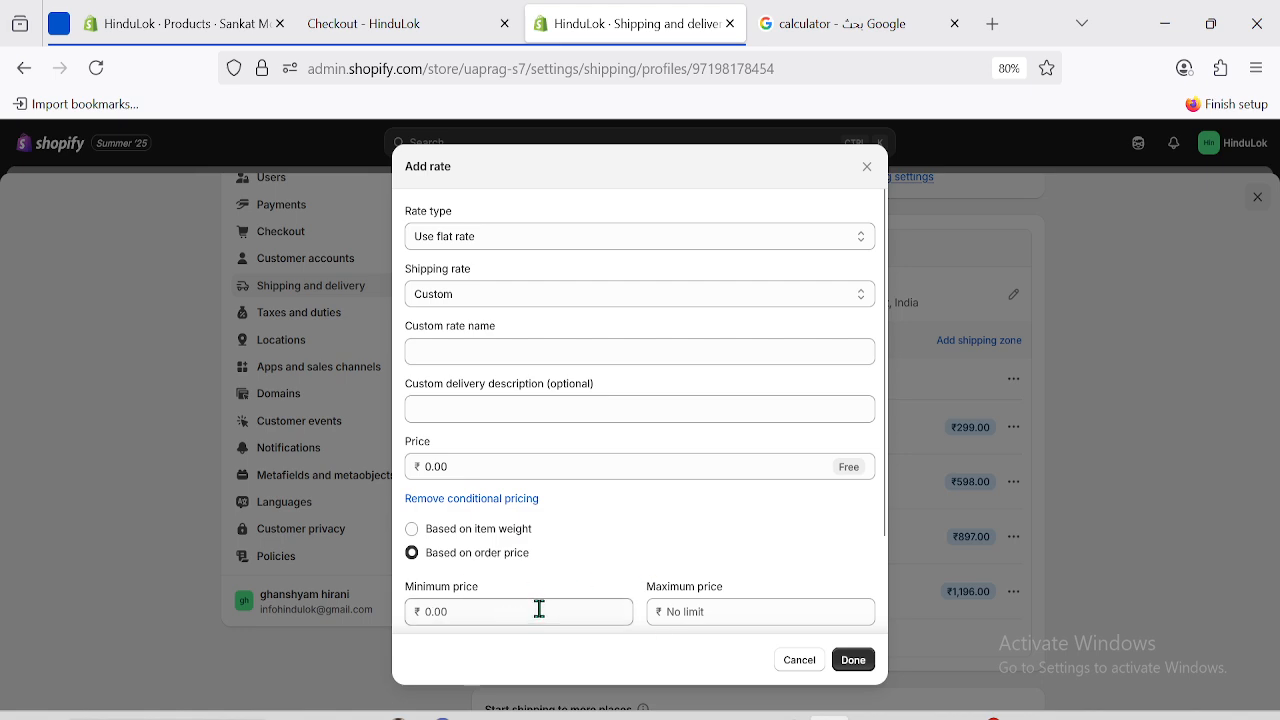
left_click(455, 612)
type("20")
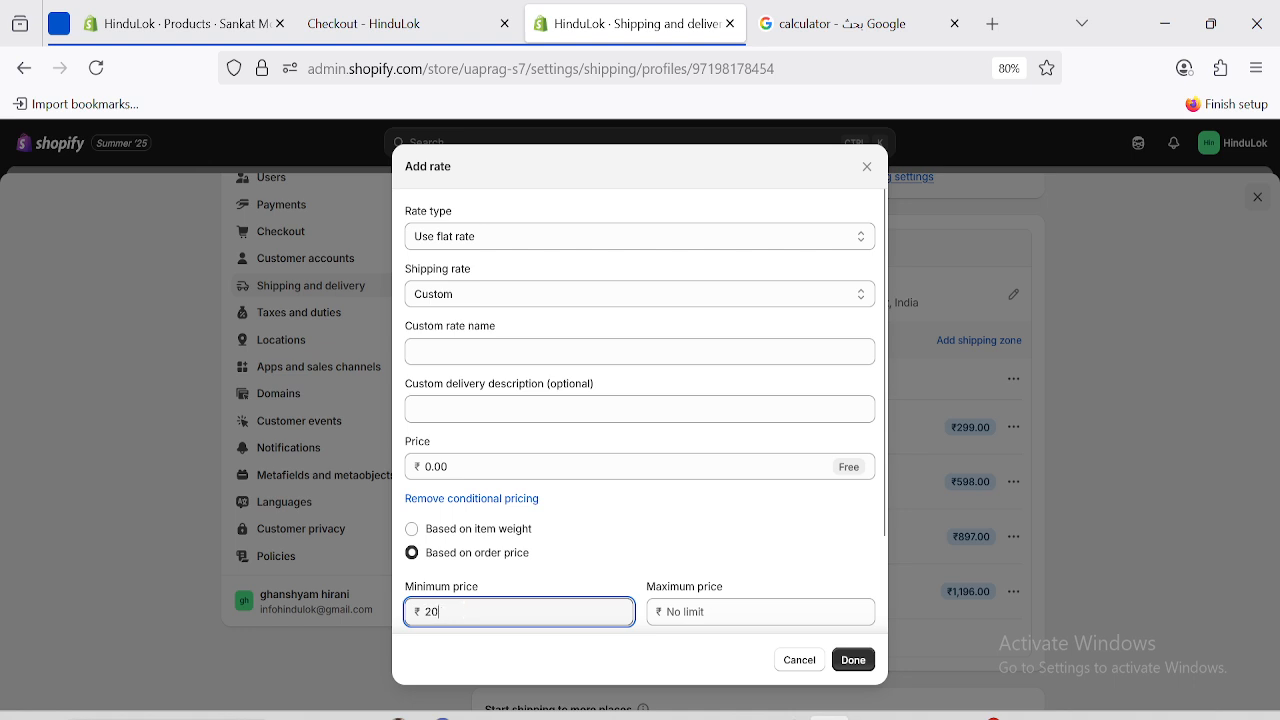
left_click(689, 620)
type("20")
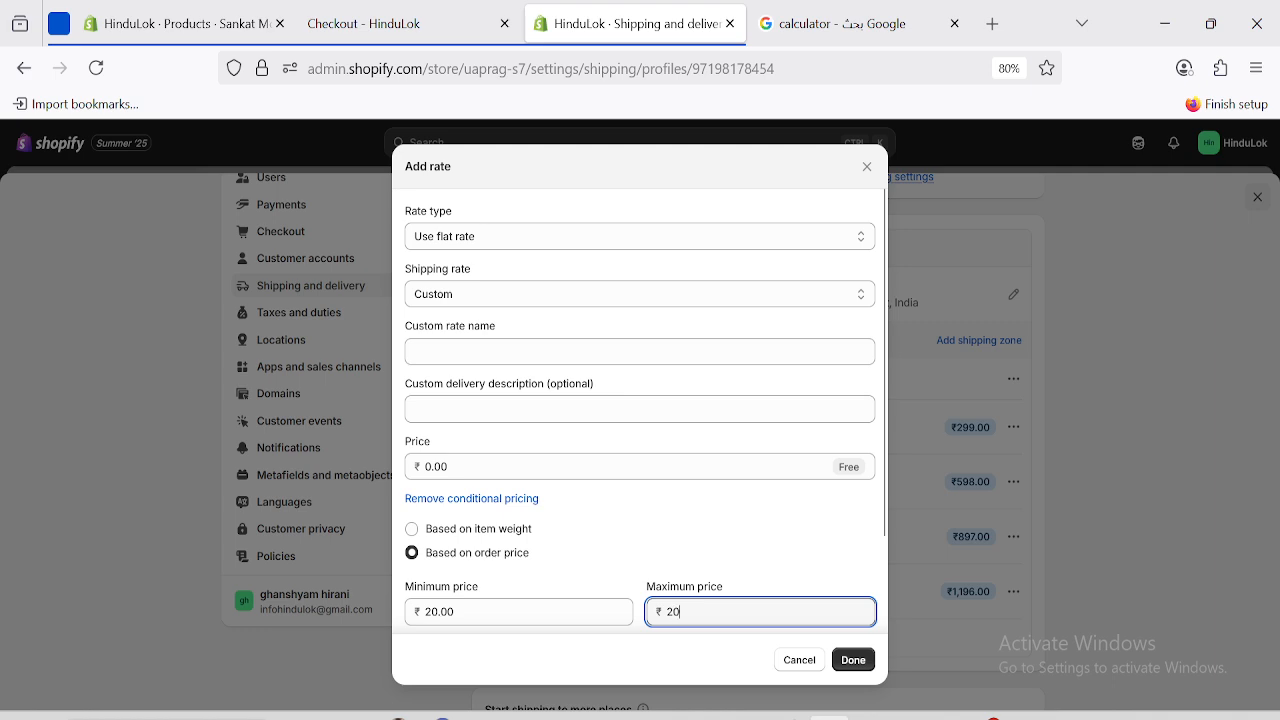
scroll(640, 410, "down", 2)
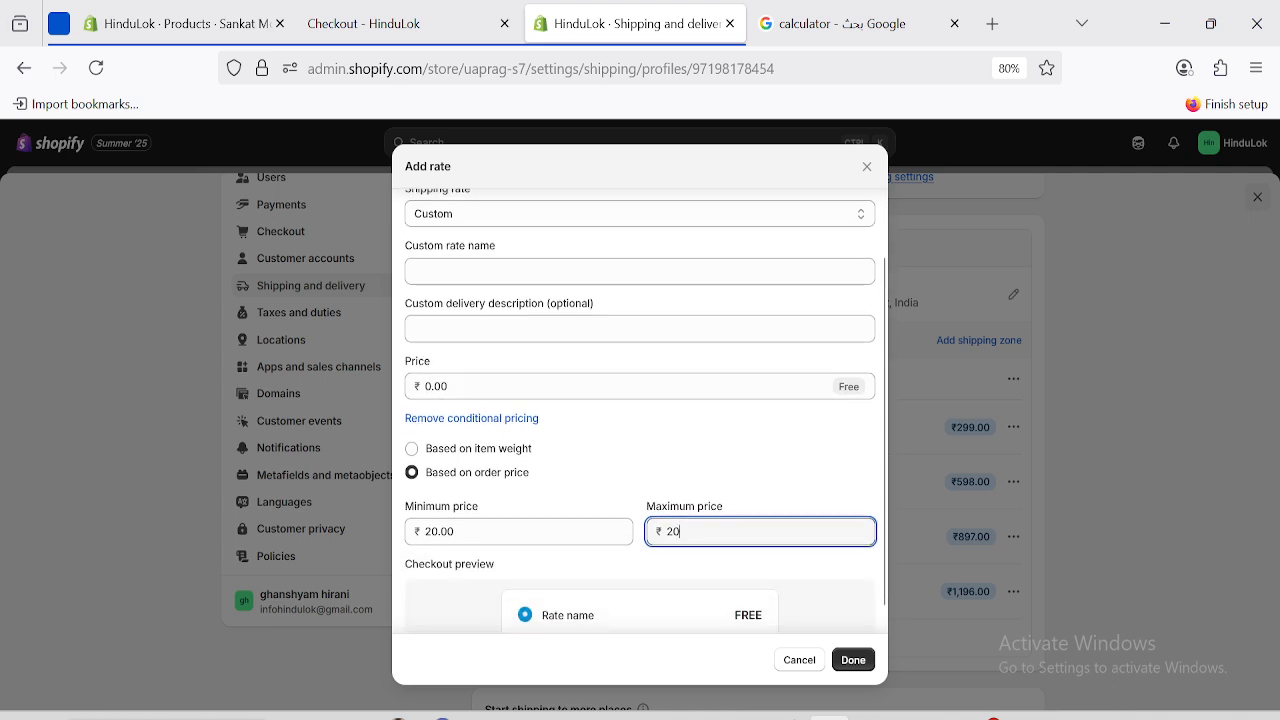
type("1")
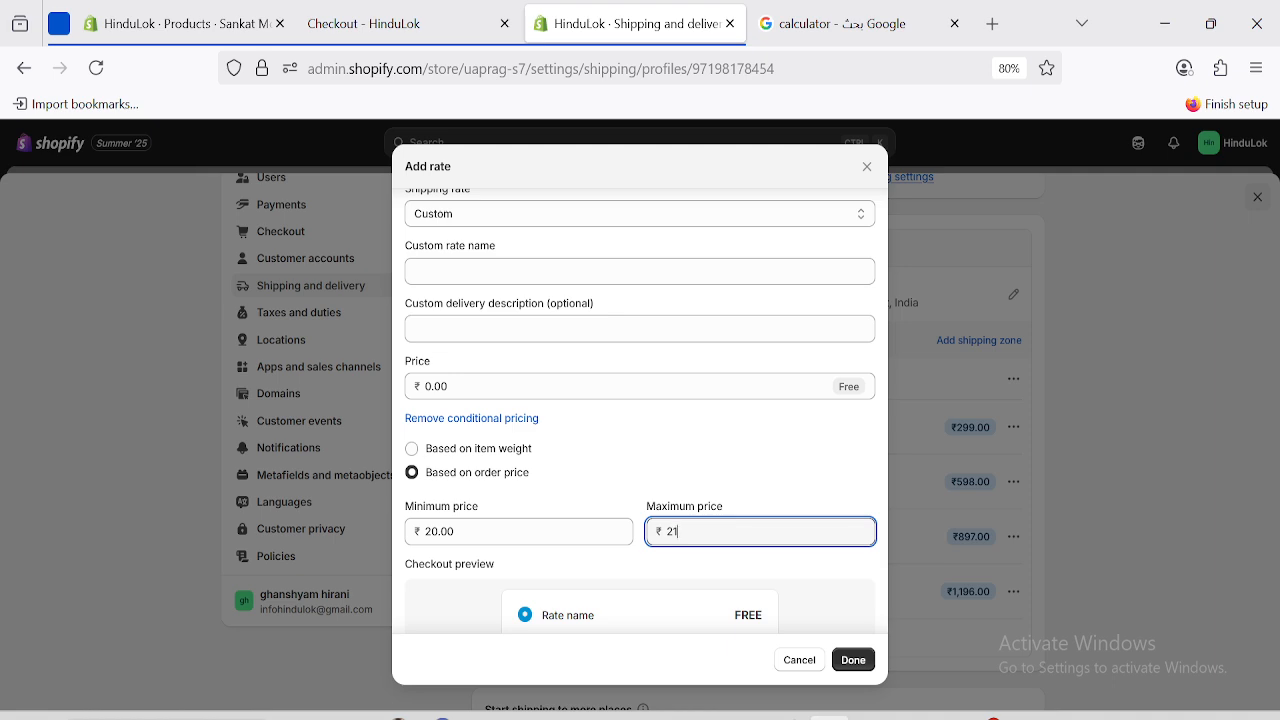
Clear both price limits and cancel, discarding the new rate.
key("BackSpace")
key("BackSpace")
double_click(507, 533)
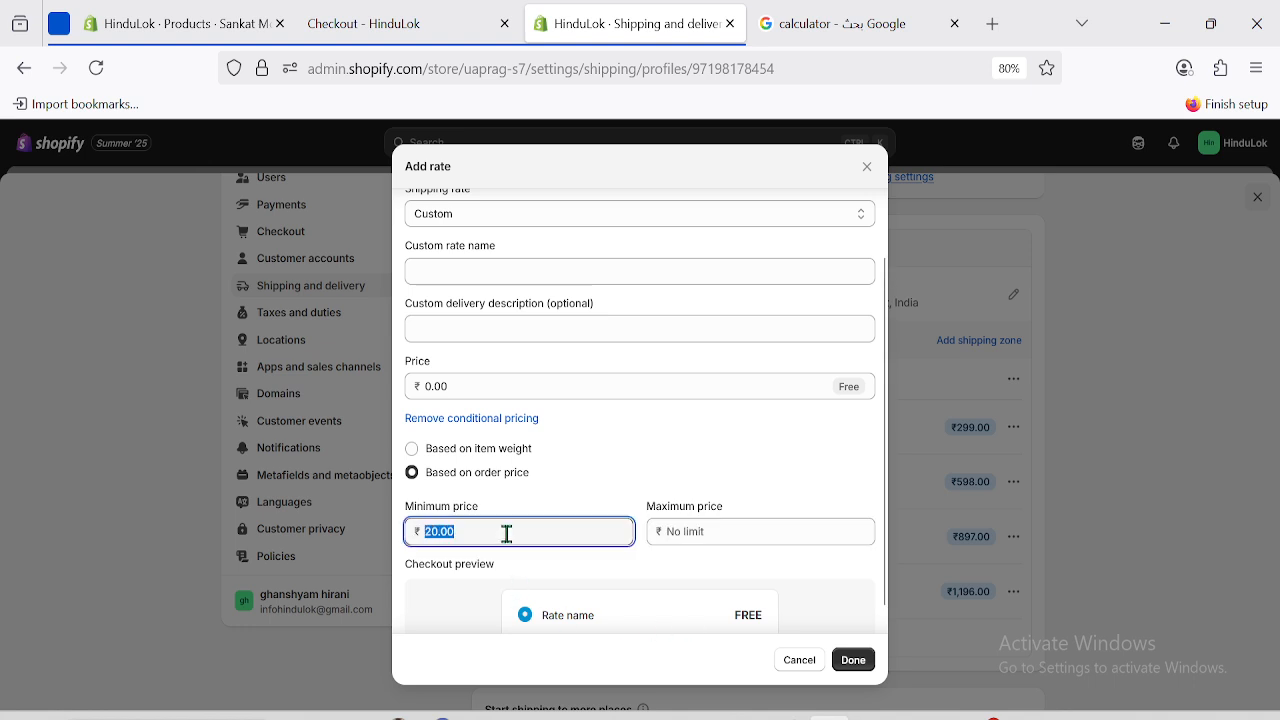
key("BackSpace")
left_click(806, 664)
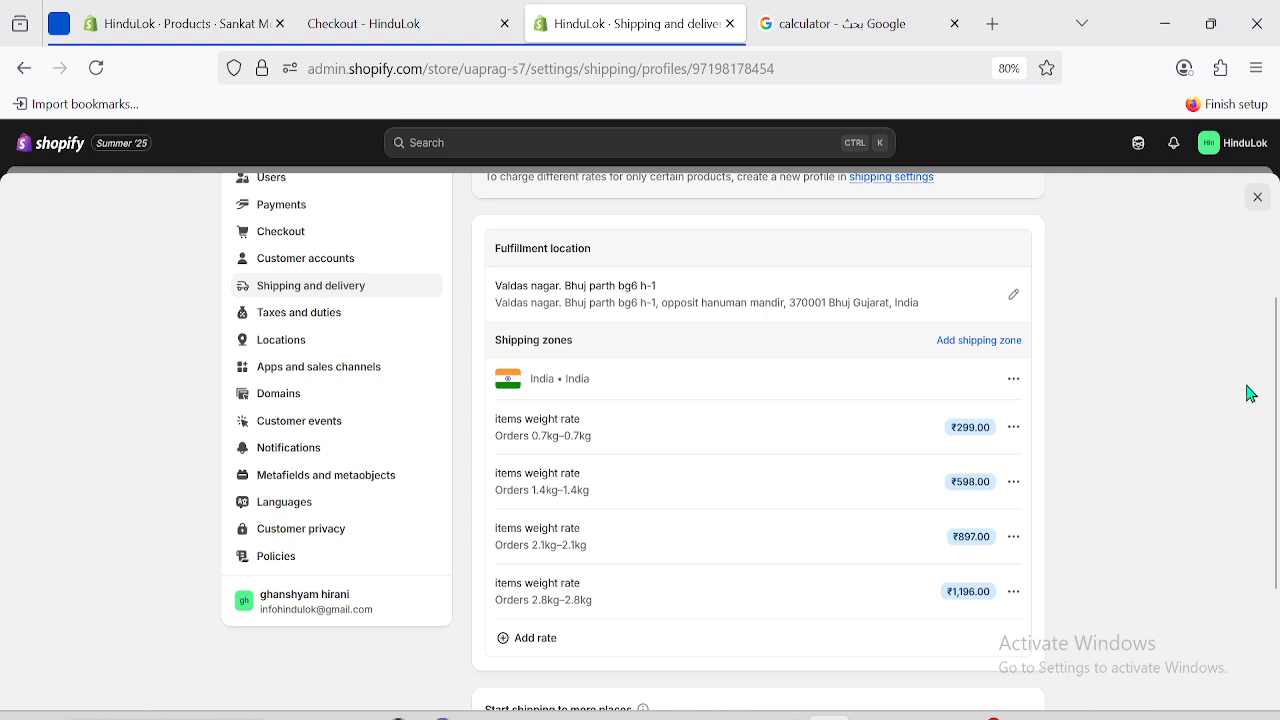
scroll(1277, 378, "up", 3)
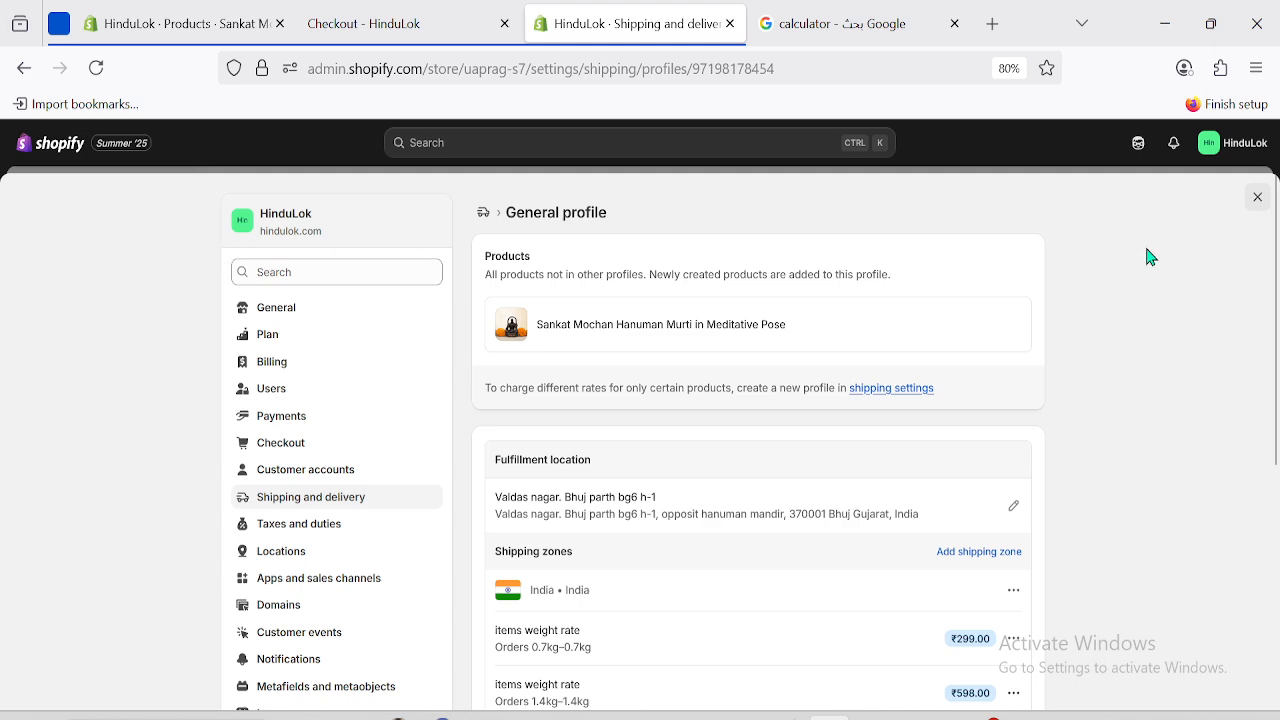
left_click_drag(1277, 250, 1278, 363)
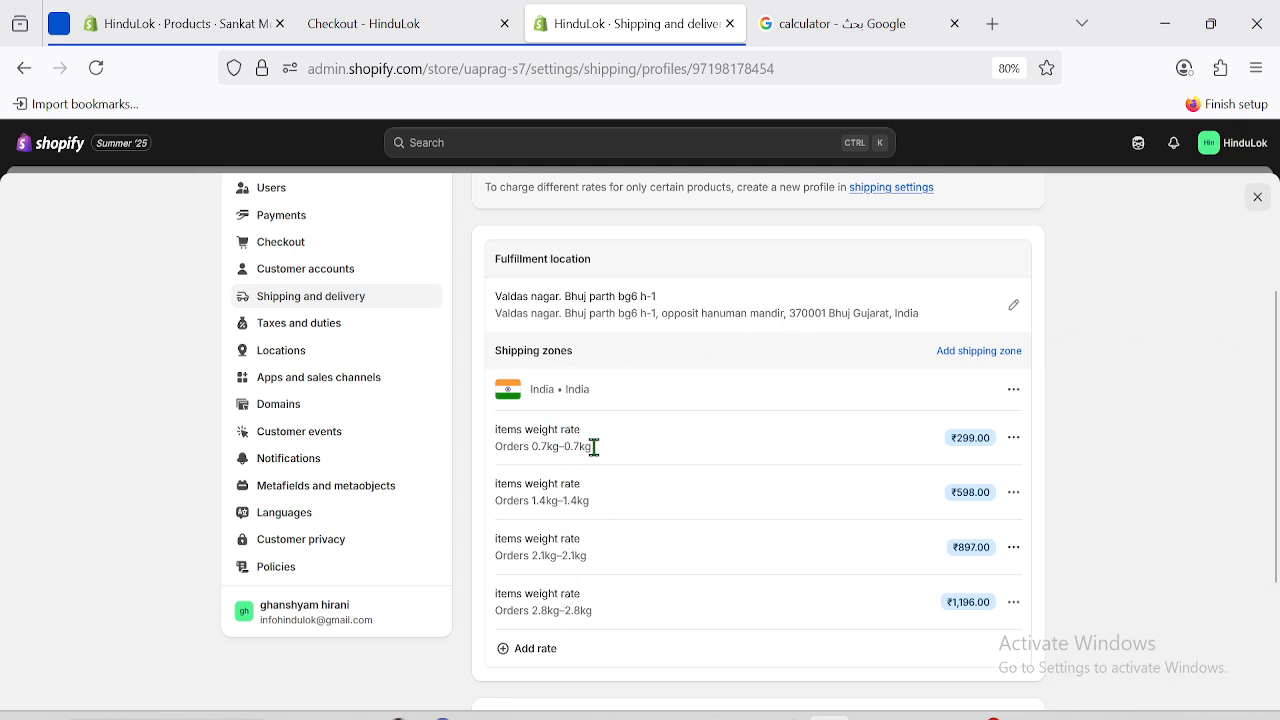
left_click_drag(1275, 352, 1277, 289)
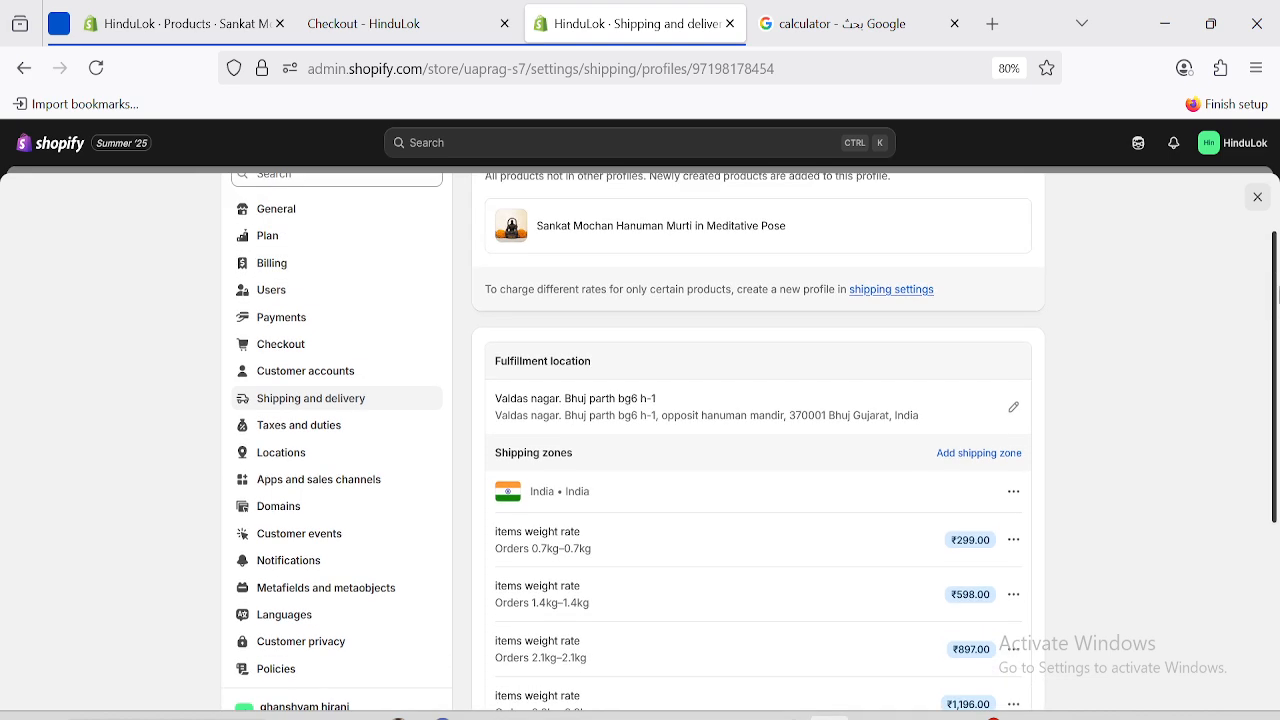
triple_click(828, 287)
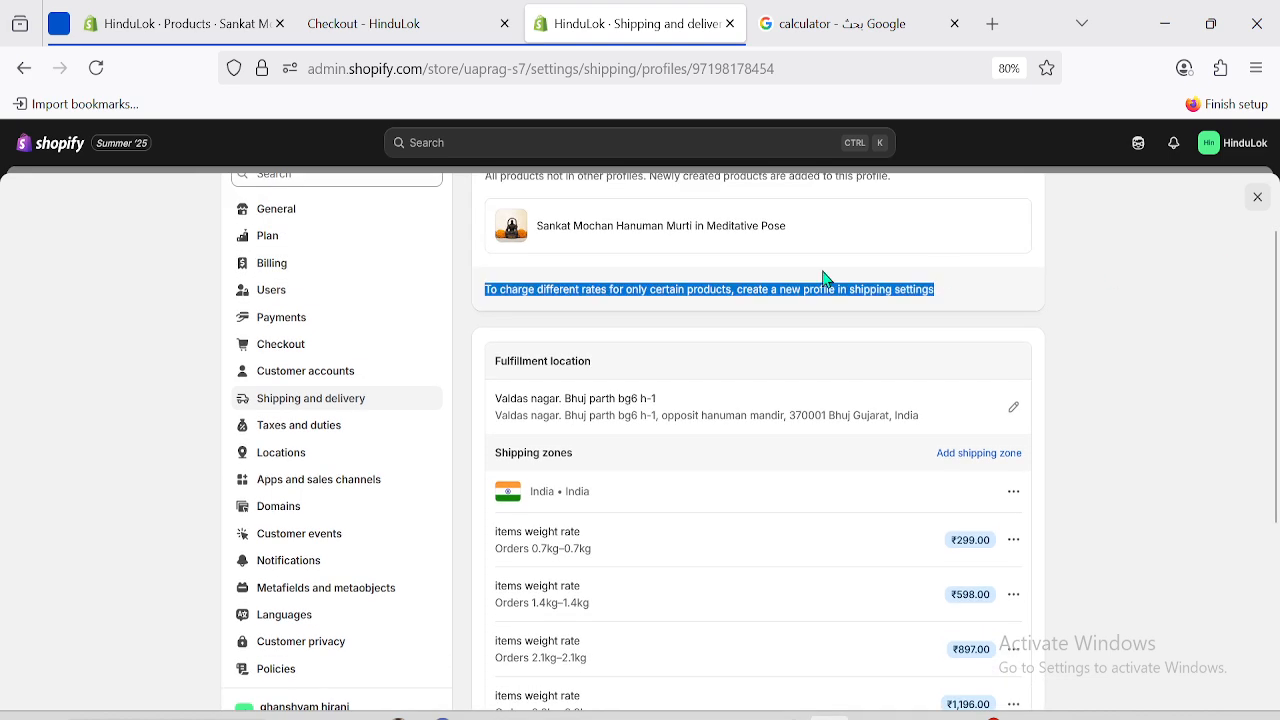
left_click(101, 362)
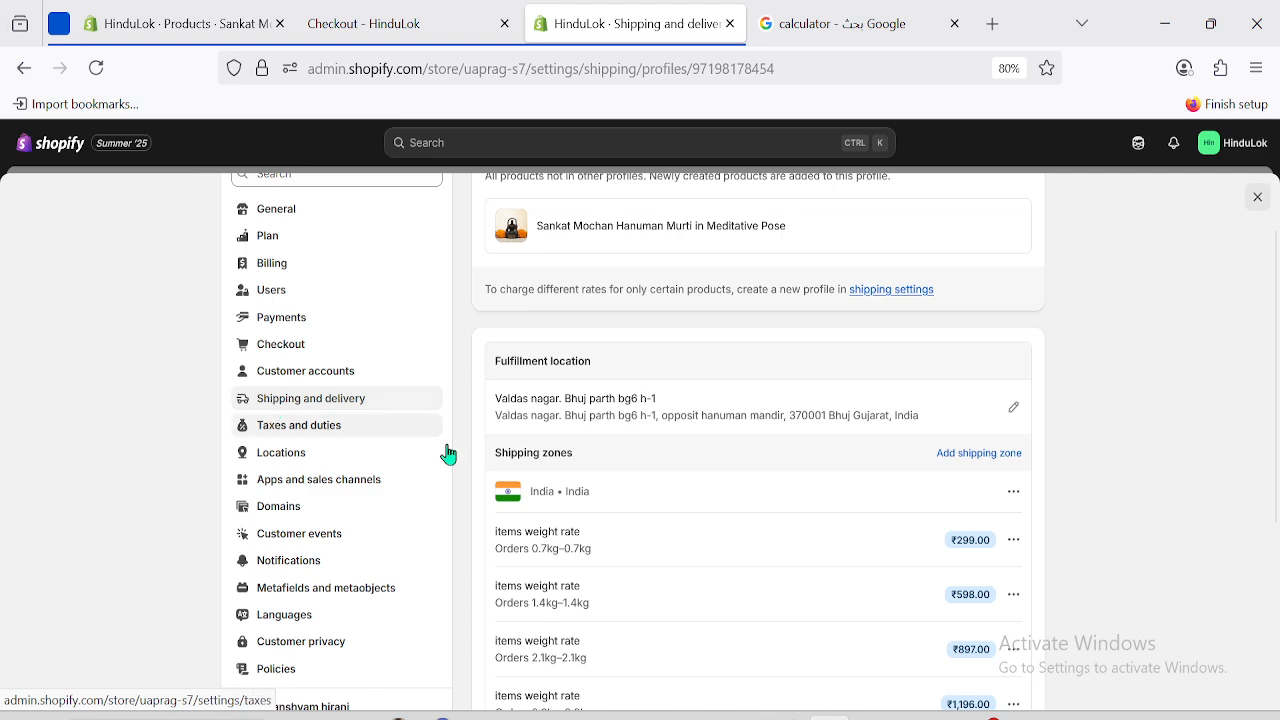
Go back to Shipping and delivery and review the General India rates and the Asia test profile.
left_click(300, 402)
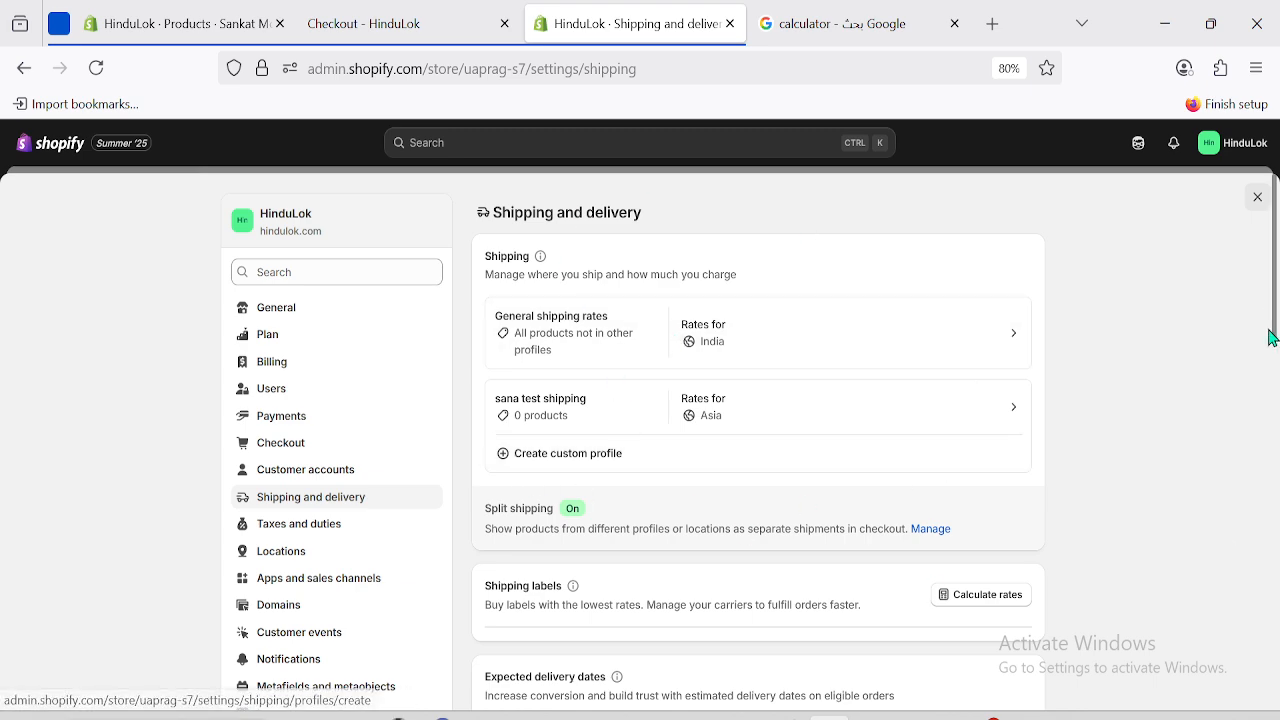
scroll(1275, 362, "down", 3)
scroll(1275, 362, "up", 3)
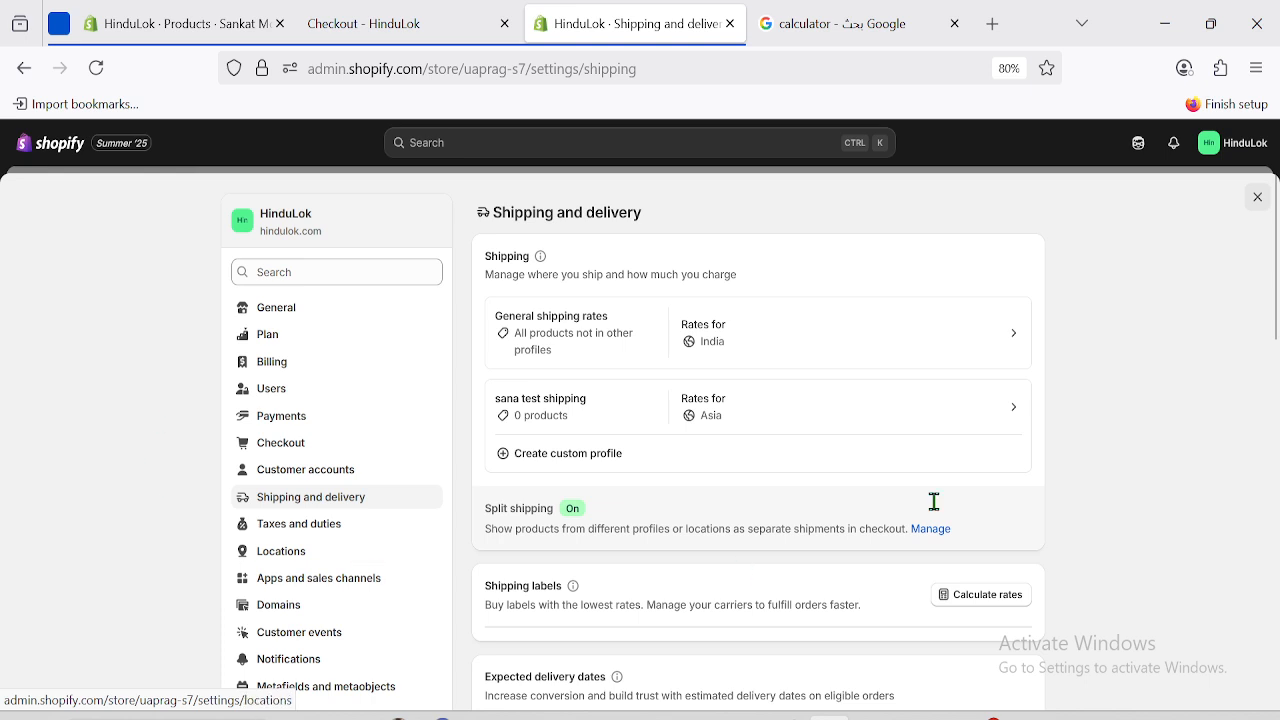
scroll(642, 410, "down", 1)
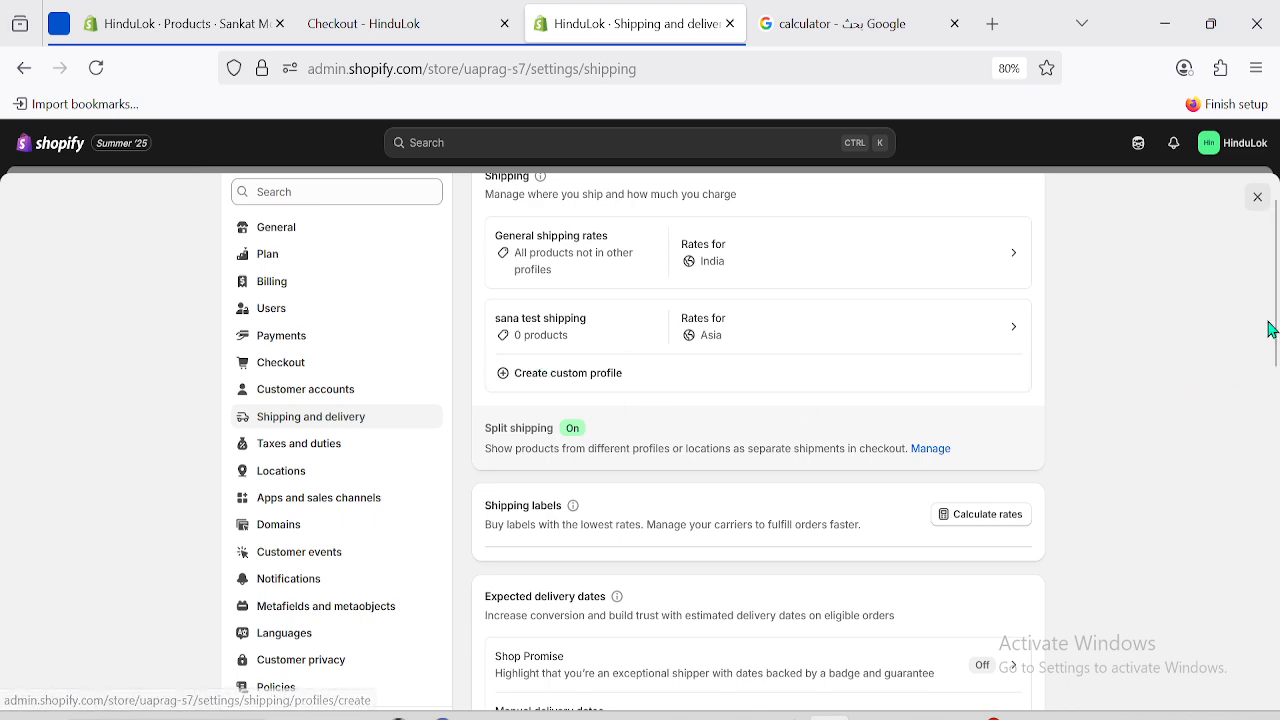
scroll(1275, 303, "down", 2)
scroll(1275, 303, "up", 3)
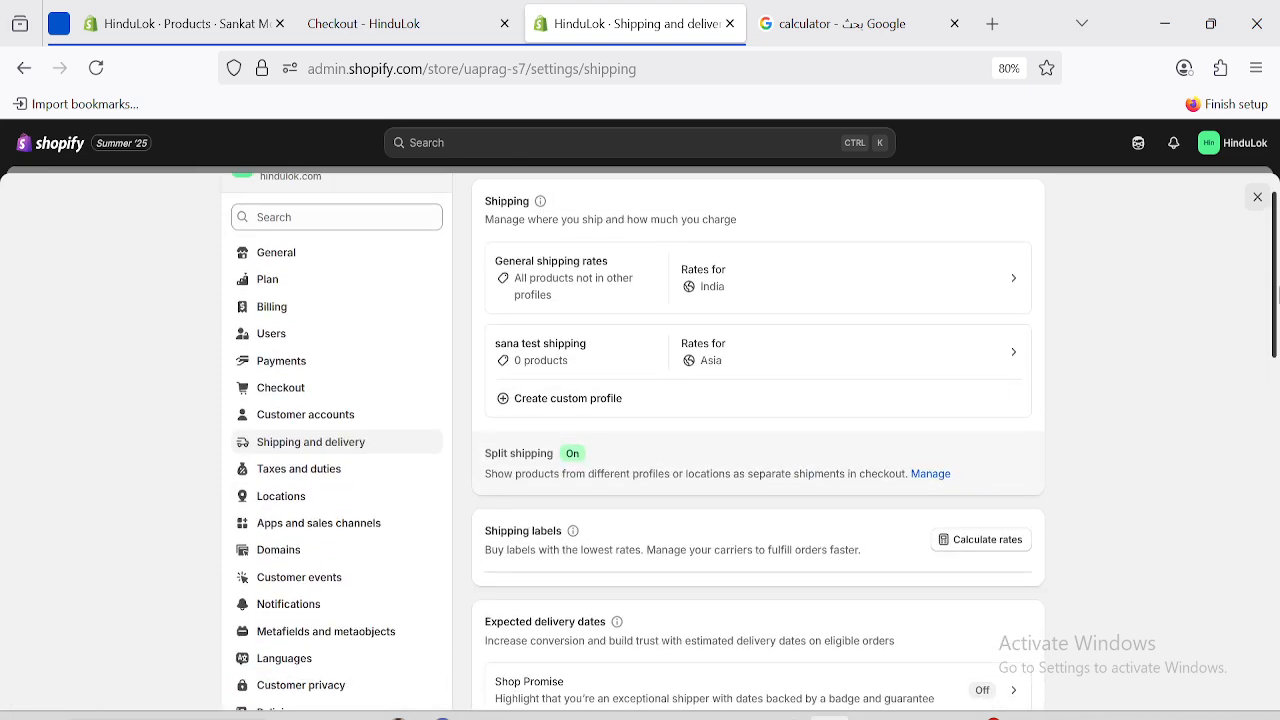